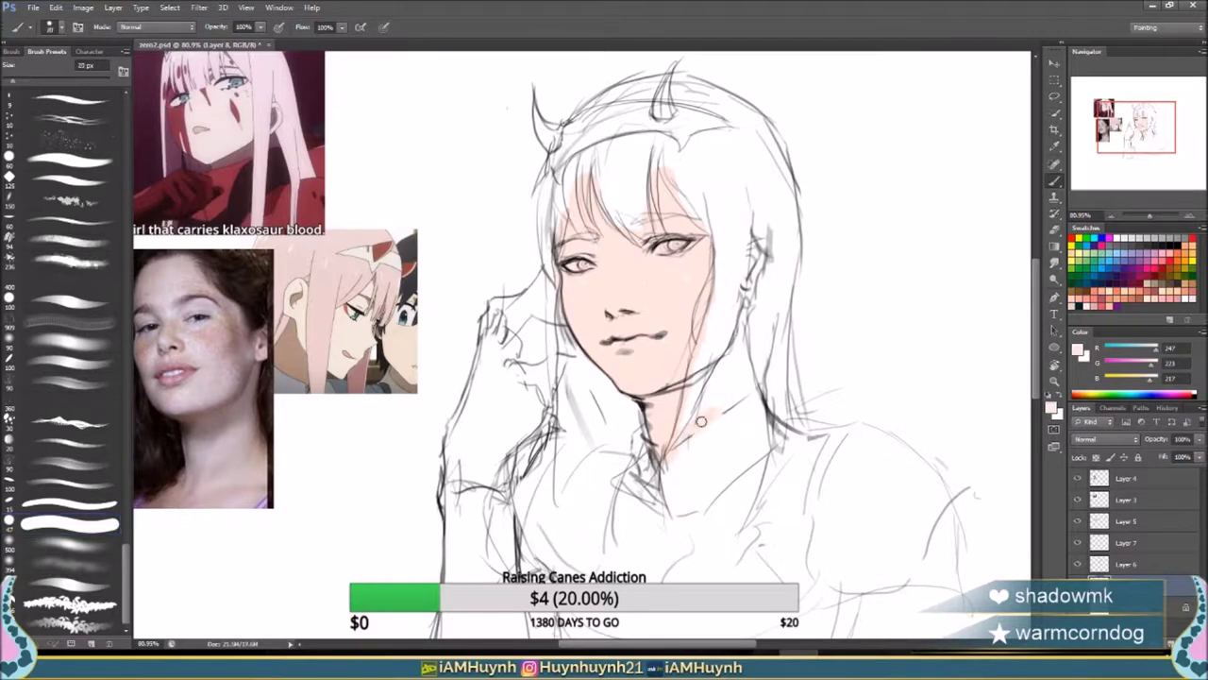
Clean up the flat skin color around the forehead and bangs.
{"action": "key", "text": "e"}
{"action": "mouse_move", "coordinate": [656, 207]}
{"action": "left_mouse_down"}
{"action": "mouse_move", "coordinate": [676, 219]}
{"action": "mouse_move", "coordinate": [671, 210]}
{"action": "left_mouse_up"}
{"action": "key", "text": "b"}
Paint flat salmon-pink hair on a new layer, including the long lock beside the raised hand.
{"action": "key", "text": "ctrl+shift+alt+n"}
{"action": "key", "text": "b"}
{"action": "mouse_move", "coordinate": [675, 189]}
{"action": "left_mouse_down"}
{"action": "mouse_move", "coordinate": [614, 255]}
{"action": "mouse_move", "coordinate": [756, 359]}
{"action": "mouse_move", "coordinate": [646, 181]}
{"action": "left_mouse_up"}
{"action": "mouse_move", "coordinate": [741, 146]}
{"action": "left_mouse_down"}
{"action": "mouse_move", "coordinate": [788, 283]}
{"action": "mouse_move", "coordinate": [823, 453]}
{"action": "left_mouse_up"}
{"action": "mouse_move", "coordinate": [803, 170]}
{"action": "left_mouse_down"}
{"action": "mouse_move", "coordinate": [717, 94]}
{"action": "mouse_move", "coordinate": [793, 142]}
{"action": "left_mouse_up"}
{"action": "key", "text": "e"}
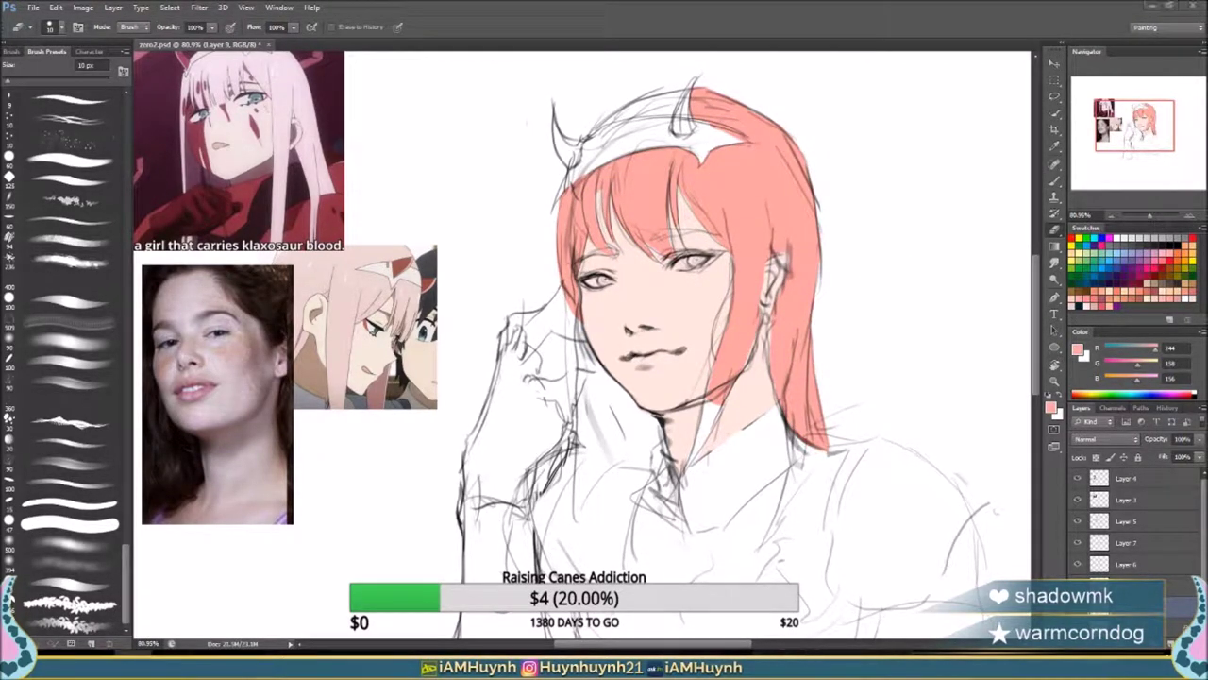
{"action": "key", "text": "b"}
{"action": "mouse_move", "coordinate": [580, 354]}
{"action": "left_mouse_down"}
{"action": "mouse_move", "coordinate": [574, 527]}
{"action": "mouse_move", "coordinate": [651, 378]}
{"action": "mouse_move", "coordinate": [600, 387]}
{"action": "left_mouse_up"}
Shade the hair section behind the neck a darker red with a hard 47 px brush.
{"action": "key", "text": "bracketleft"}
{"action": "key", "text": "bracketright"}
{"action": "key", "text": "bracketright"}
{"action": "key", "text": "bracketright"}
{"action": "key", "text": "bracketright"}
{"action": "key", "text": "bracketright"}
{"action": "key", "text": "bracketright"}
{"action": "key", "text": "bracketright"}
{"action": "key", "text": "bracketright"}
{"action": "key", "text": "bracketright"}
{"action": "key", "text": "bracketright"}
{"action": "key", "text": "bracketright"}
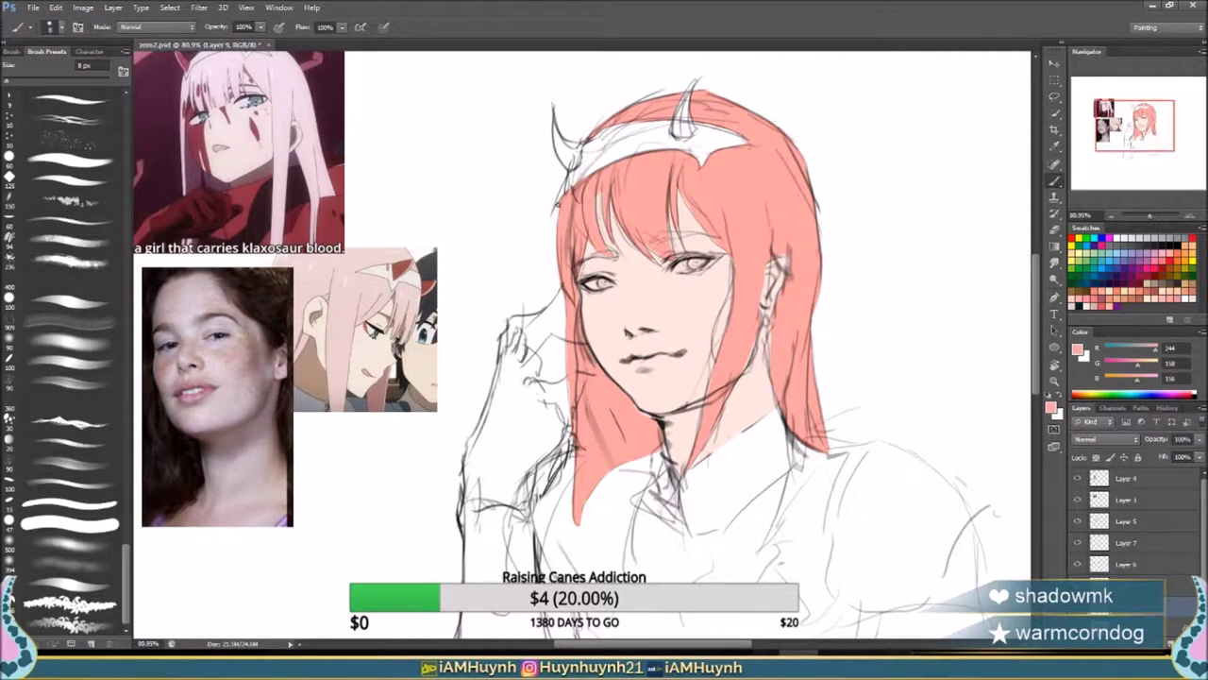
{"action": "left_click_drag", "start_coordinate": [604, 486], "coordinate": [612, 364]}
{"action": "key", "text": "ctrl+alt+z"}
{"action": "key", "text": "ctrl+alt+z"}
{"action": "key", "text": "ctrl+alt+z"}
{"action": "key", "text": "ctrl+alt+z"}
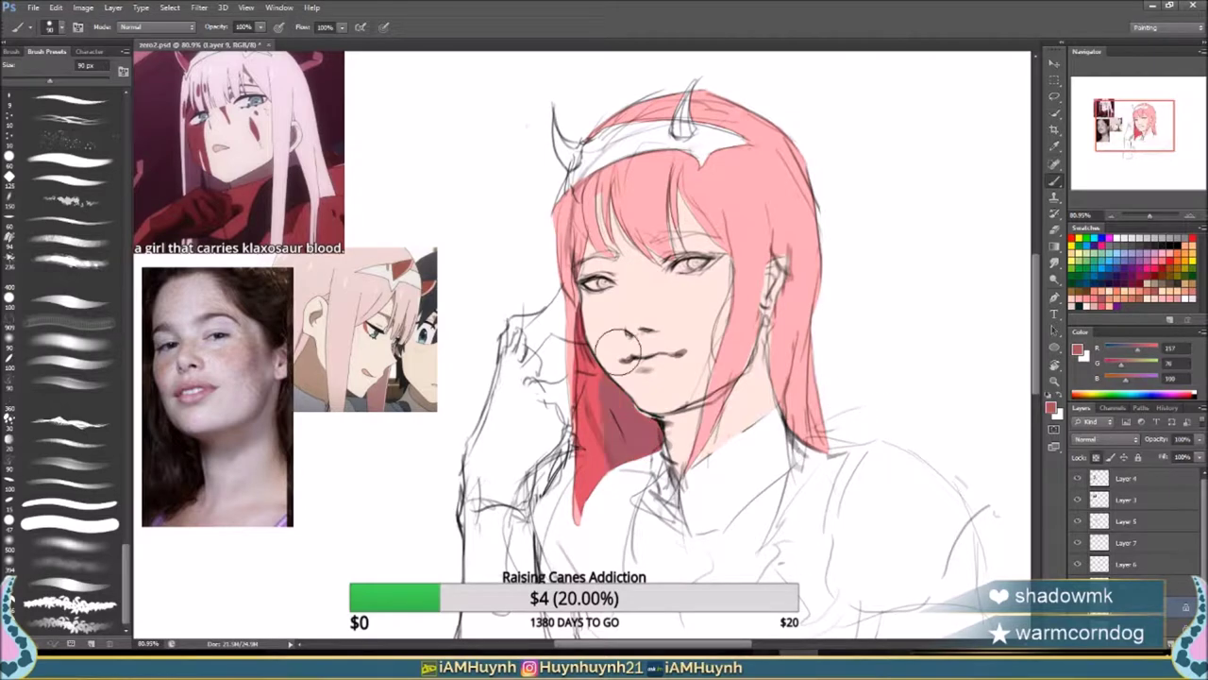
{"action": "left_click", "coordinate": [70, 523]}
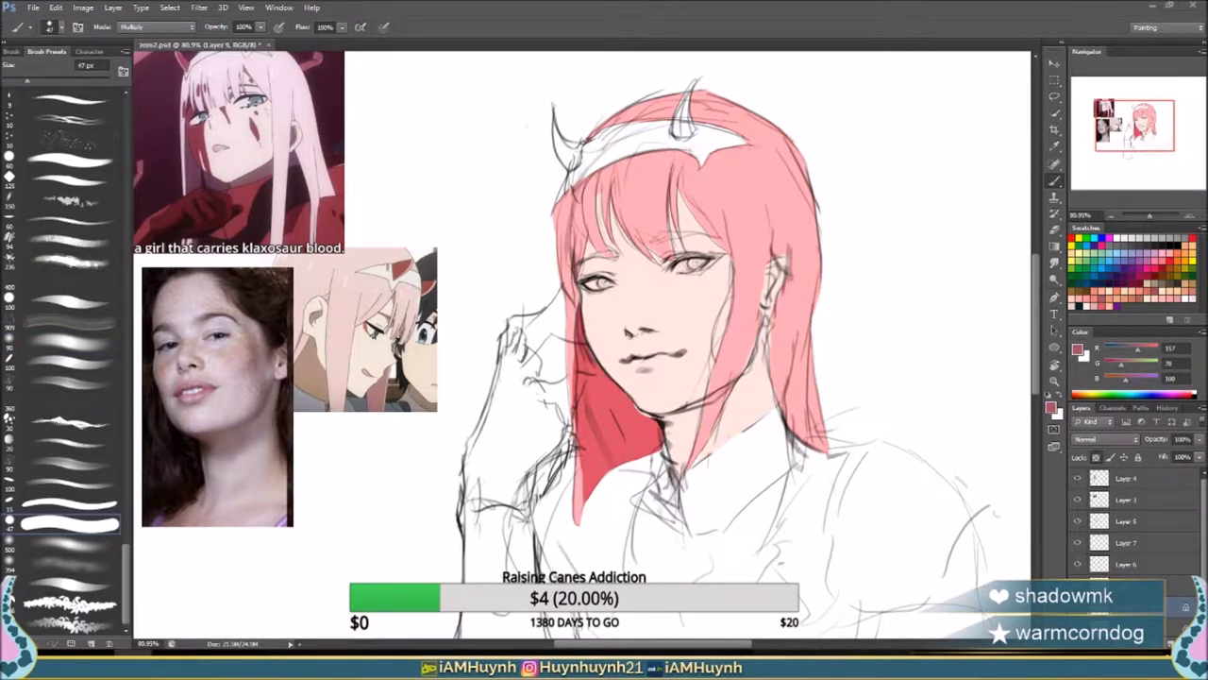
Reposition the shoulder lines opposite the raised arm with a free transform and redraw the neck-to-shoulder line in black.
{"action": "key", "text": "e"}
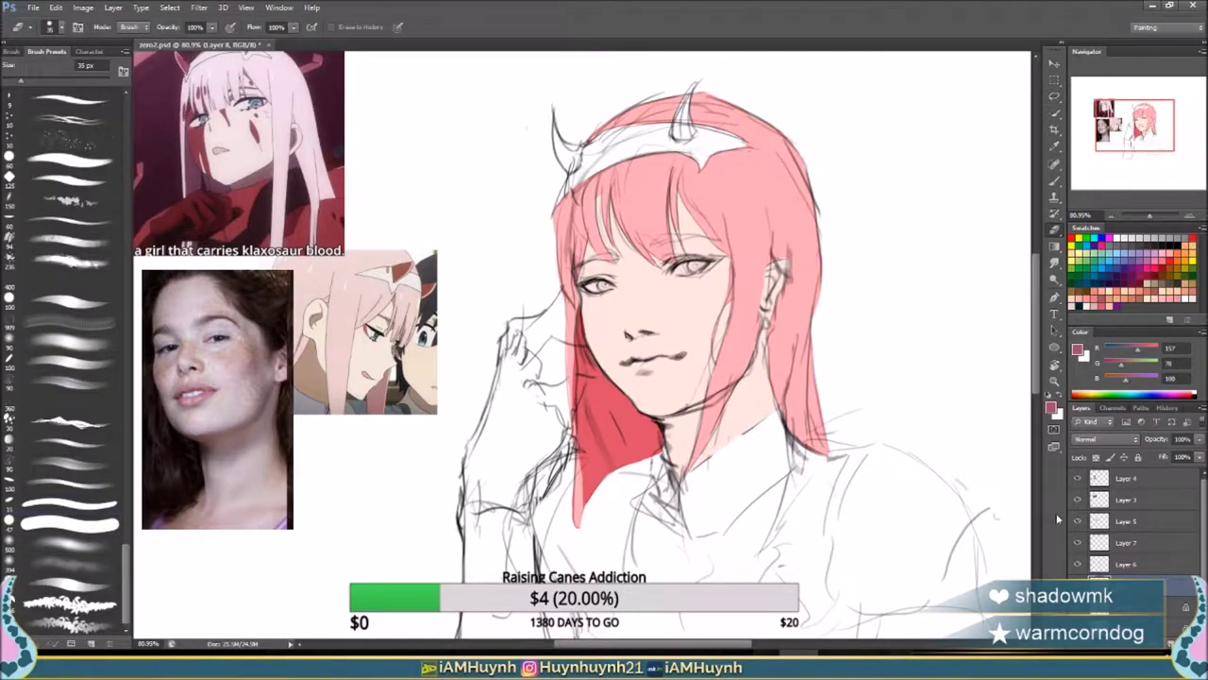
{"action": "left_click_drag", "start_coordinate": [922, 394], "coordinate": [888, 316]}
{"action": "key", "text": "ctrl+t"}
{"action": "left_click_drag", "start_coordinate": [917, 421], "coordinate": [930, 429]}
{"action": "key", "text": "Return"}
{"action": "key", "text": "b"}
{"action": "key", "text": "d"}
{"action": "key", "text": "h"}
{"action": "key", "text": "h"}
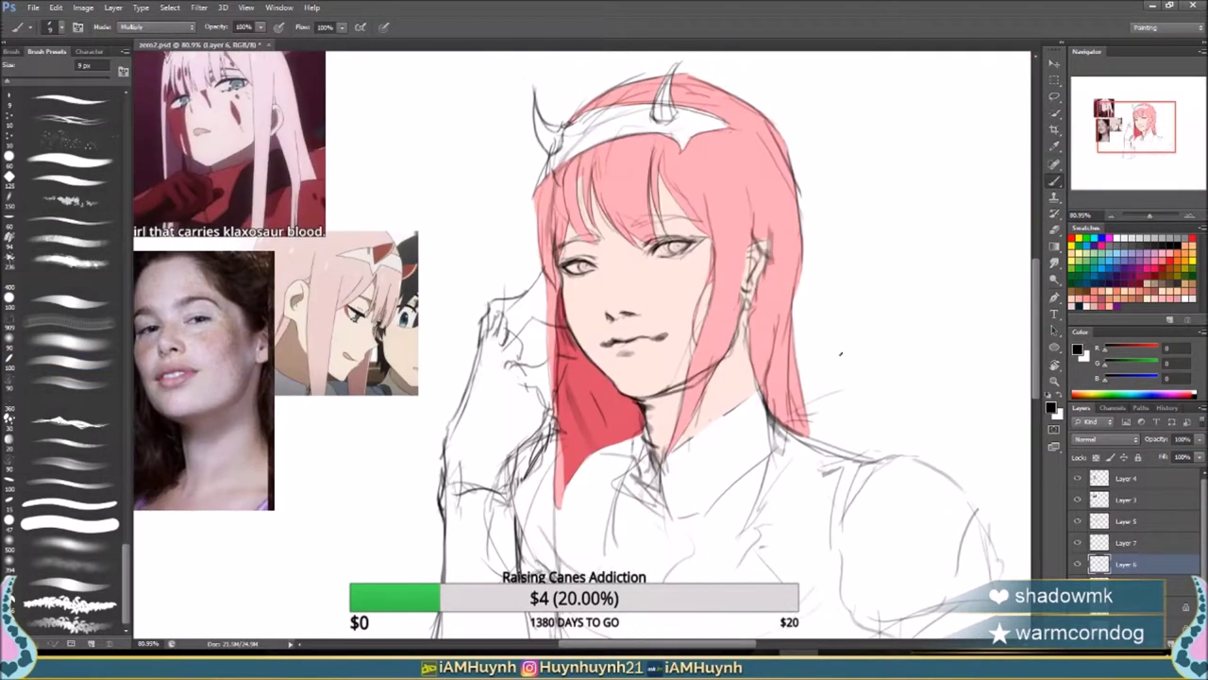
Block in the uniform, collar and raised sleeve with flat crimson on a separate layer below the sketch.
{"action": "left_click", "coordinate": [1177, 628]}
{"action": "left_click_drag", "start_coordinate": [661, 378], "coordinate": [491, 566]}
{"action": "mouse_move", "coordinate": [604, 529]}
{"action": "left_mouse_down"}
{"action": "mouse_move", "coordinate": [849, 396]}
{"action": "mouse_move", "coordinate": [925, 529]}
{"action": "left_mouse_up"}
{"action": "left_click_drag", "start_coordinate": [630, 543], "coordinate": [850, 453]}
{"action": "left_click_drag", "start_coordinate": [406, 406], "coordinate": [318, 598]}
{"action": "scroll", "coordinate": [566, 330], "scroll_direction": "up", "scroll_amount": 2}
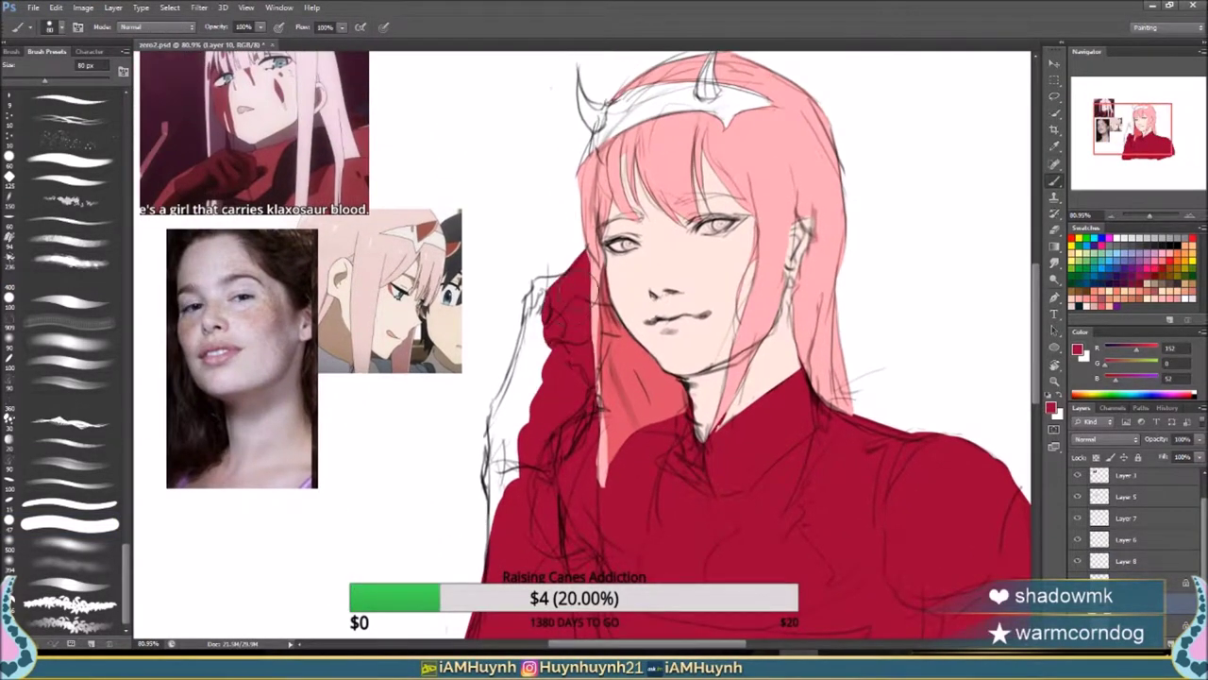
{"action": "scroll", "coordinate": [784, 326], "scroll_direction": "up", "scroll_amount": 2}
{"action": "scroll", "coordinate": [783, 325], "scroll_direction": "down", "scroll_amount": 2}
{"action": "scroll", "coordinate": [528, 368], "scroll_direction": "up", "scroll_amount": 2}
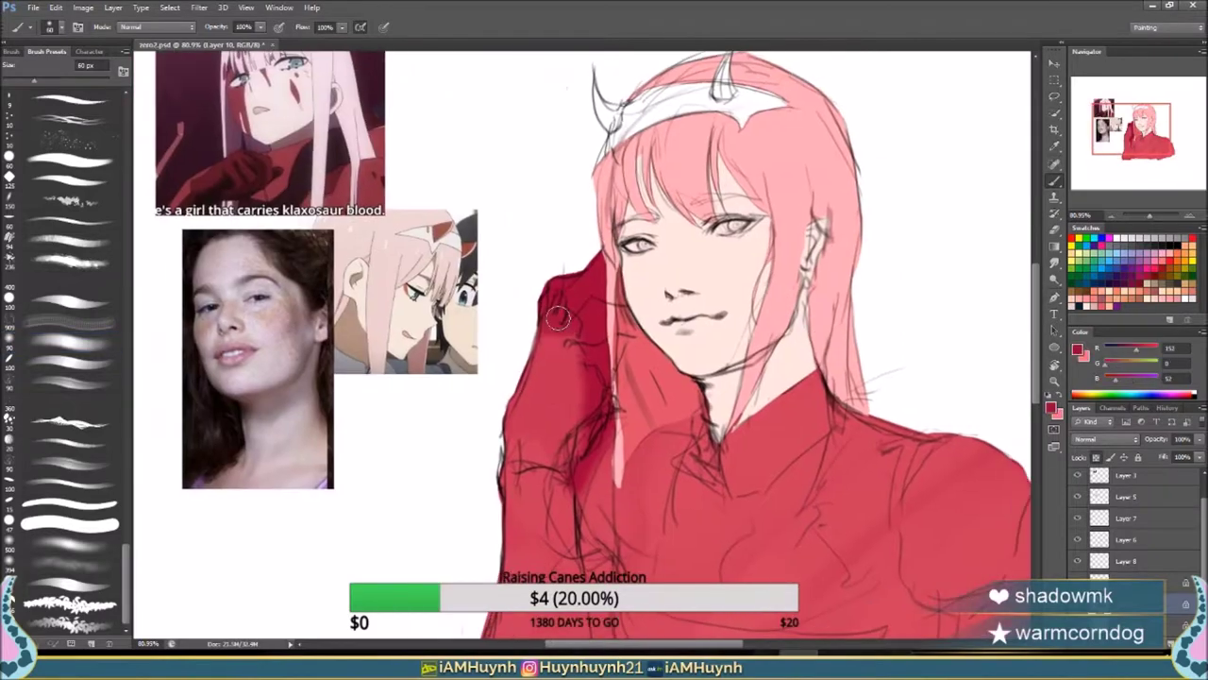
Shade the raised sleeve, collar, chest and shoulder of the uniform with soft deep-crimson strokes.
{"action": "left_click_drag", "start_coordinate": [566, 444], "coordinate": [506, 370]}
{"action": "key", "text": "bracketleft"}
{"action": "key", "text": "h"}
{"action": "mouse_move", "coordinate": [755, 396]}
{"action": "left_mouse_down"}
{"action": "mouse_move", "coordinate": [623, 557]}
{"action": "mouse_move", "coordinate": [717, 397]}
{"action": "mouse_move", "coordinate": [755, 377]}
{"action": "mouse_move", "coordinate": [925, 444]}
{"action": "left_mouse_up"}
{"action": "key", "text": "h"}
{"action": "key", "text": "bracketright"}
{"action": "key", "text": "bracketright"}
{"action": "key", "text": "bracketright"}
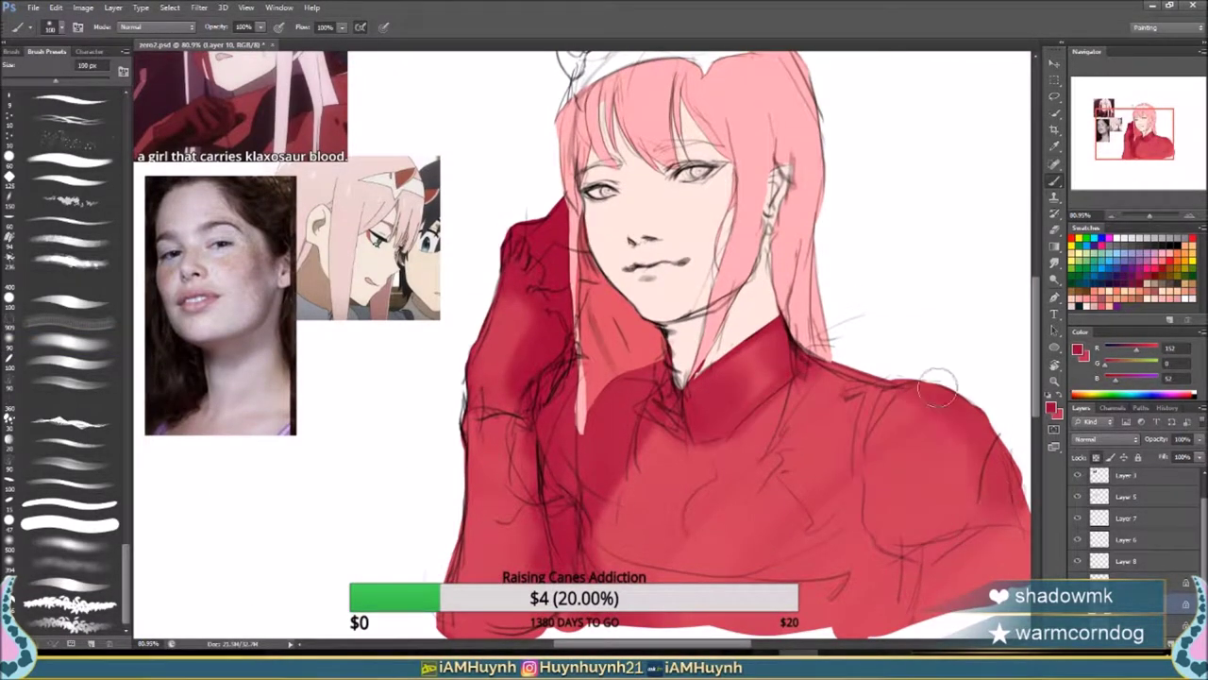
{"action": "left_click_drag", "start_coordinate": [956, 599], "coordinate": [888, 590]}
{"action": "left_click_drag", "start_coordinate": [754, 243], "coordinate": [849, 346]}
{"action": "key", "text": "bracketright"}
{"action": "key", "text": "bracketright"}
Paint a dusky rose shadow on the neck beneath the chin on the skin layer.
{"action": "left_click", "coordinate": [684, 307], "text": "alt"}
{"action": "key", "text": "alt+bracketright"}
{"action": "left_click", "coordinate": [730, 407], "text": "alt"}
{"action": "key", "text": "bracketleft"}
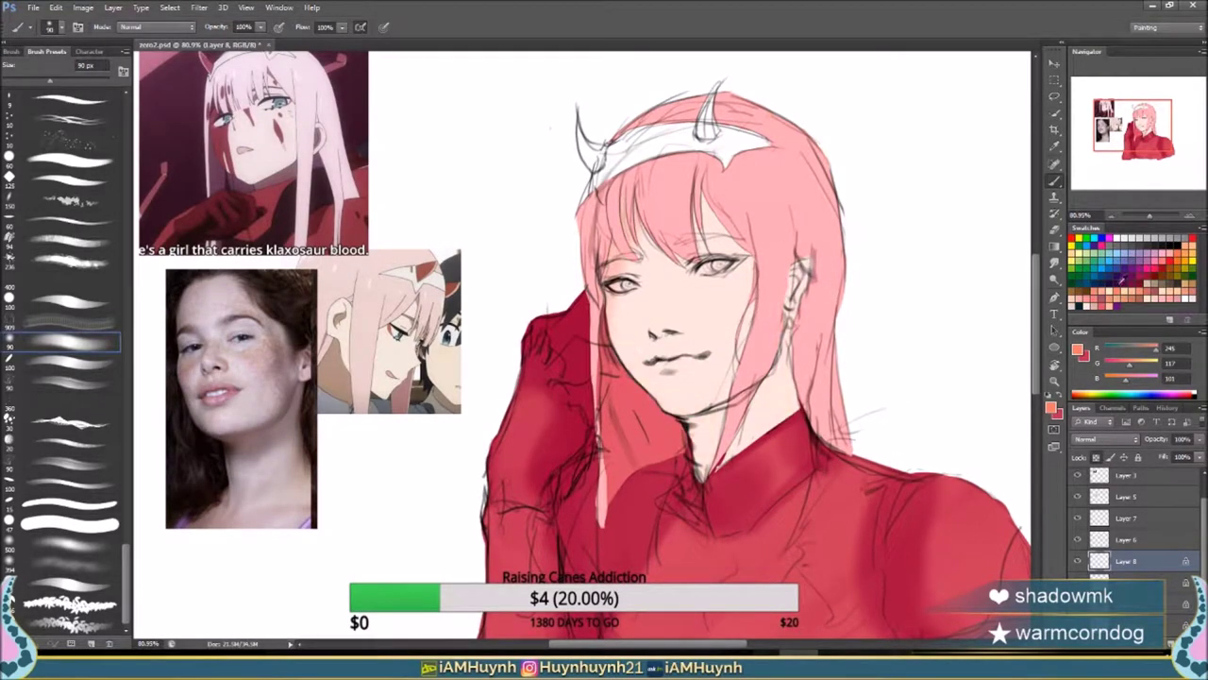
{"action": "left_click_drag", "start_coordinate": [717, 397], "coordinate": [684, 387]}
{"action": "scroll", "coordinate": [685, 387], "scroll_direction": "up", "scroll_amount": 1}
{"action": "key", "text": "bracketleft"}
{"action": "key", "text": "bracketleft"}
{"action": "key", "text": "bracketleft"}
{"action": "key", "text": "bracketleft"}
{"action": "key", "text": "bracketleft"}
{"action": "key", "text": "bracketleft"}
{"action": "key", "text": "bracketleft"}
{"action": "left_click_drag", "start_coordinate": [594, 411], "coordinate": [618, 463]}
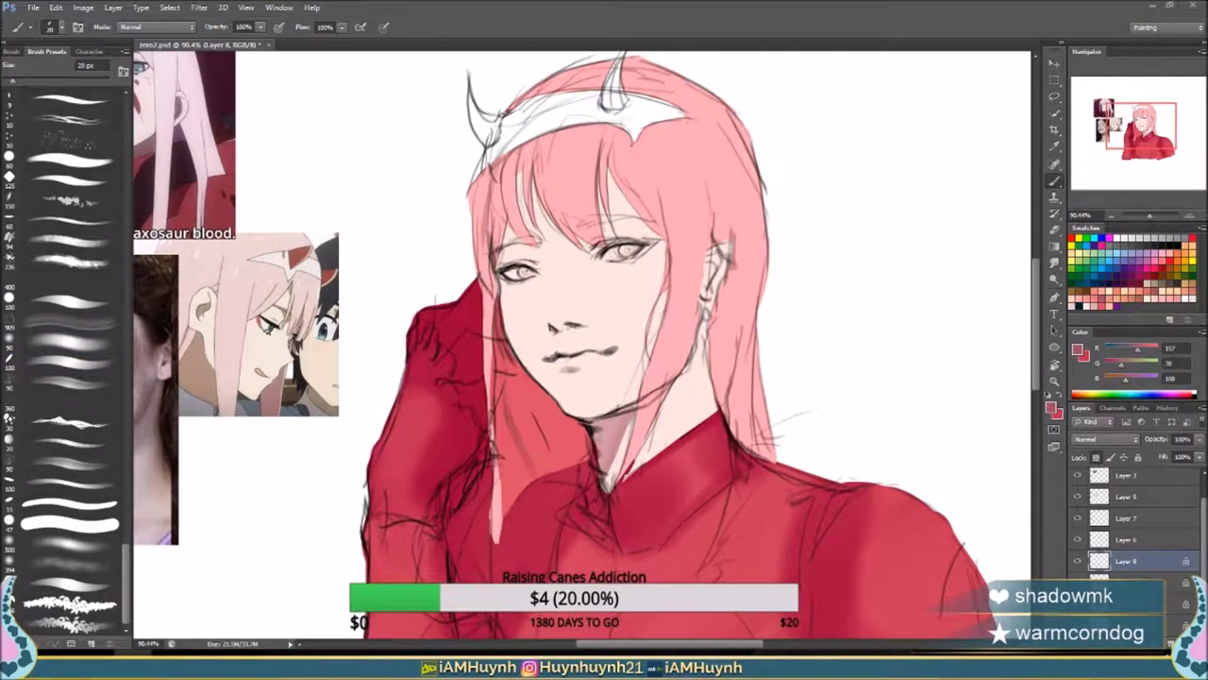
{"action": "left_click_drag", "start_coordinate": [590, 416], "coordinate": [619, 468]}
Add soft shadows to the nose, eye sockets and area below the lower lip.
{"action": "key", "text": "h"}
{"action": "key", "text": "bracketright"}
{"action": "key", "text": "bracketright"}
{"action": "key", "text": "bracketright"}
{"action": "mouse_move", "coordinate": [567, 397]}
{"action": "left_mouse_down"}
{"action": "mouse_move", "coordinate": [567, 284]}
{"action": "mouse_move", "coordinate": [590, 203]}
{"action": "left_mouse_up"}
{"action": "key", "text": "h"}
{"action": "key", "text": "h"}
{"action": "key", "text": "h"}
{"action": "key", "text": "bracketleft"}
{"action": "key", "text": "bracketleft"}
{"action": "key", "text": "bracketleft"}
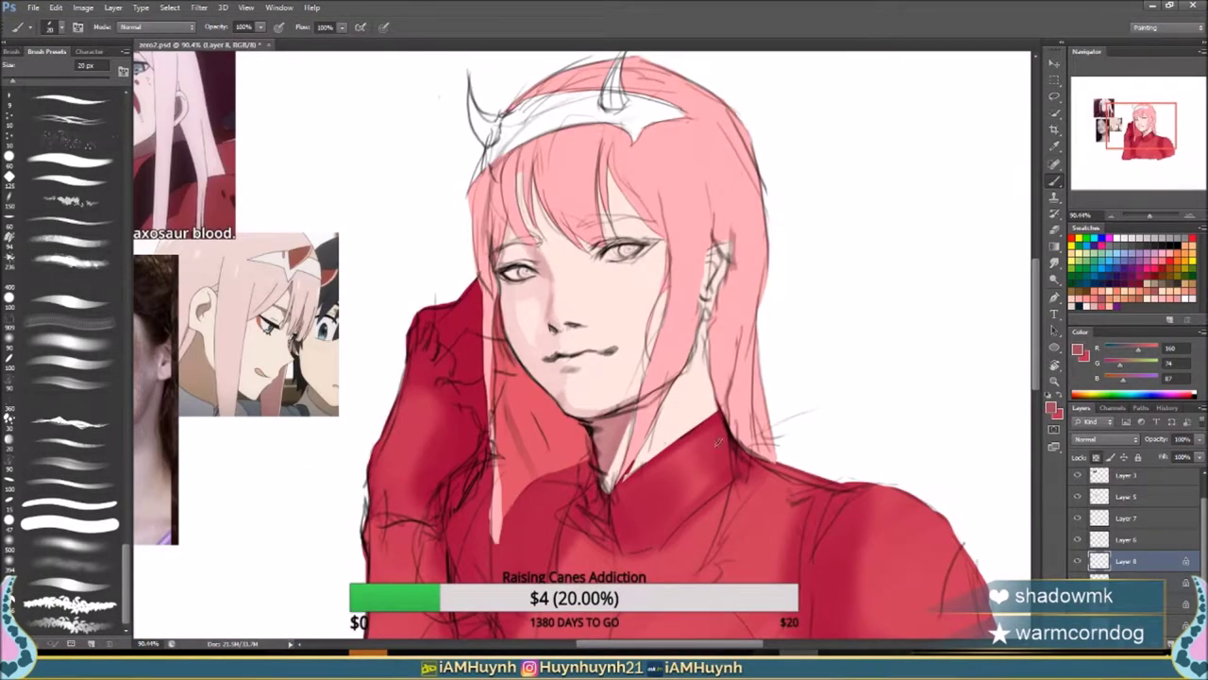
Tint the lips, nose and cheek with warm salmon tones.
{"action": "key", "text": "bracketright"}
{"action": "key", "text": "bracketright"}
{"action": "key", "text": "bracketright"}
{"action": "mouse_move", "coordinate": [601, 247]}
{"action": "left_mouse_down"}
{"action": "mouse_move", "coordinate": [572, 267]}
{"action": "mouse_move", "coordinate": [605, 283]}
{"action": "left_mouse_up"}
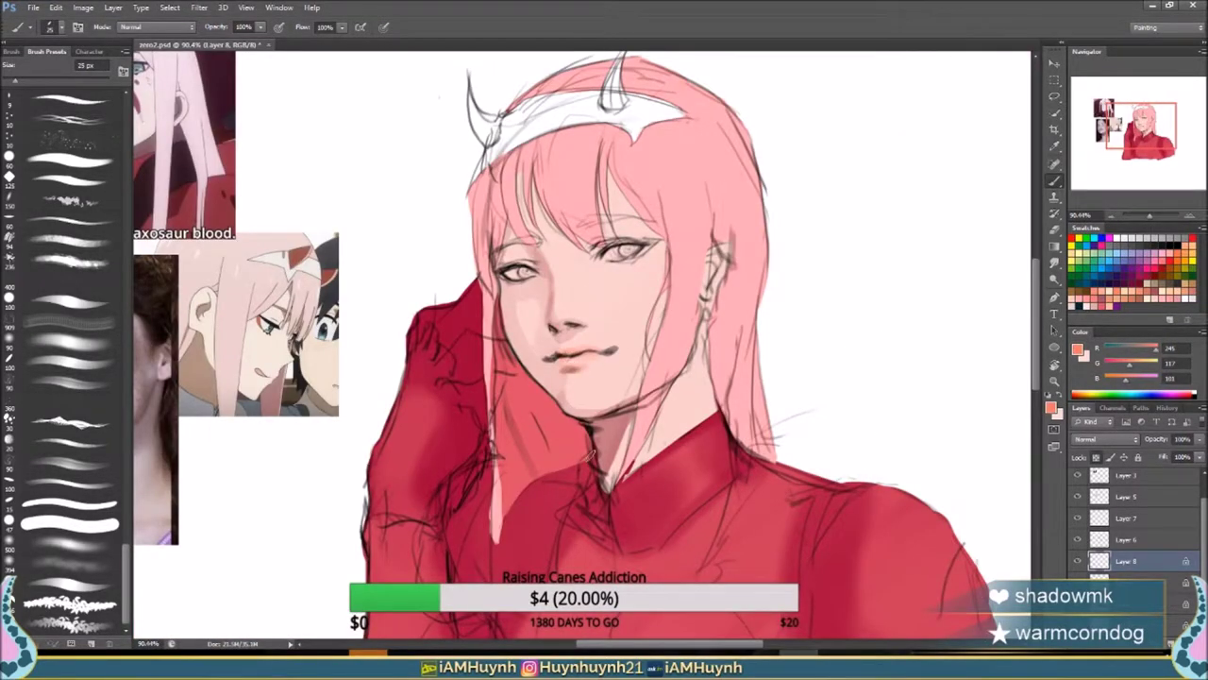
{"action": "left_click", "coordinate": [518, 298], "text": "alt"}
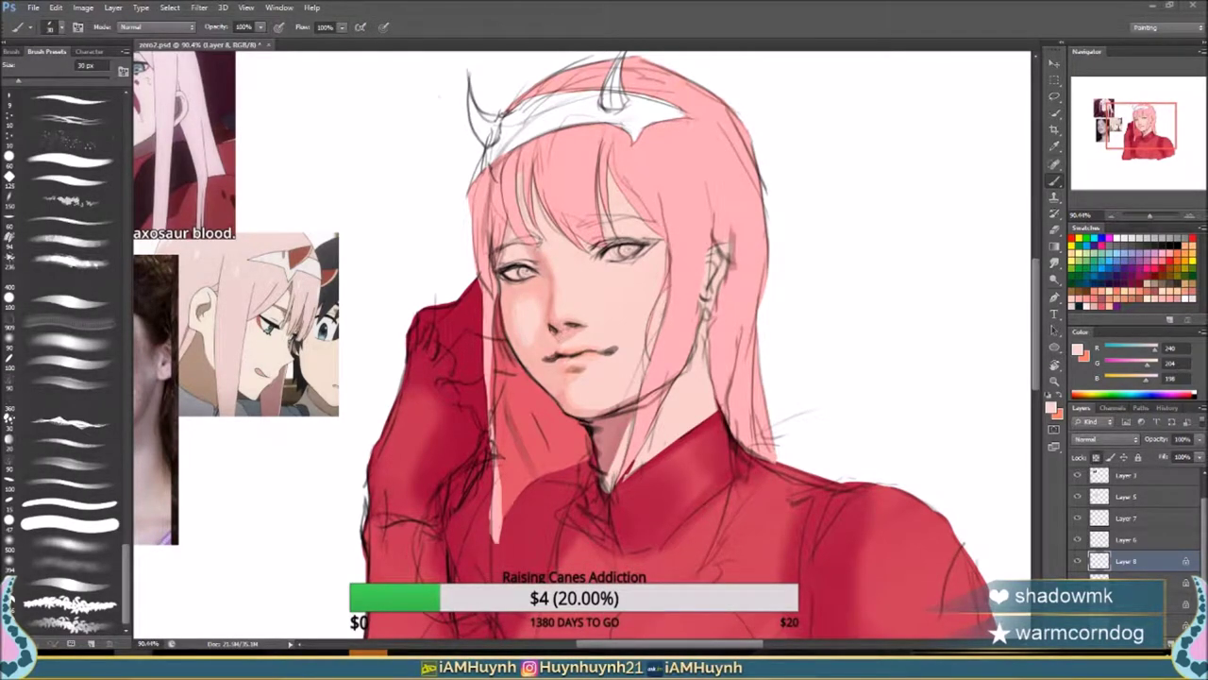
Blend reddish skin tones around the eyes, nose and mouth using colors sampled from the painting.
{"action": "left_click", "coordinate": [502, 292], "text": "alt"}
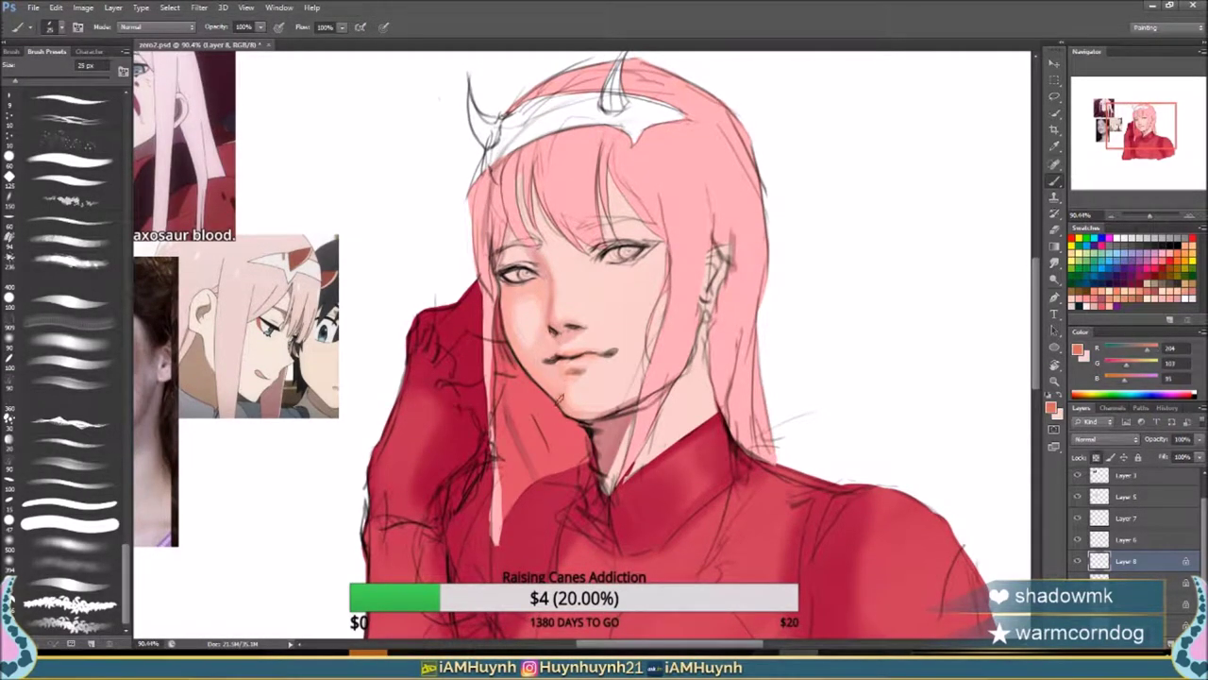
{"action": "left_click", "coordinate": [546, 280], "text": "alt"}
{"action": "key", "text": "bracketleft"}
{"action": "left_click", "coordinate": [676, 255], "text": "alt"}
{"action": "key", "text": "bracketright"}
{"action": "key", "text": "bracketright"}
{"action": "key", "text": "bracketright"}
{"action": "key", "text": "bracketright"}
{"action": "key", "text": "bracketright"}
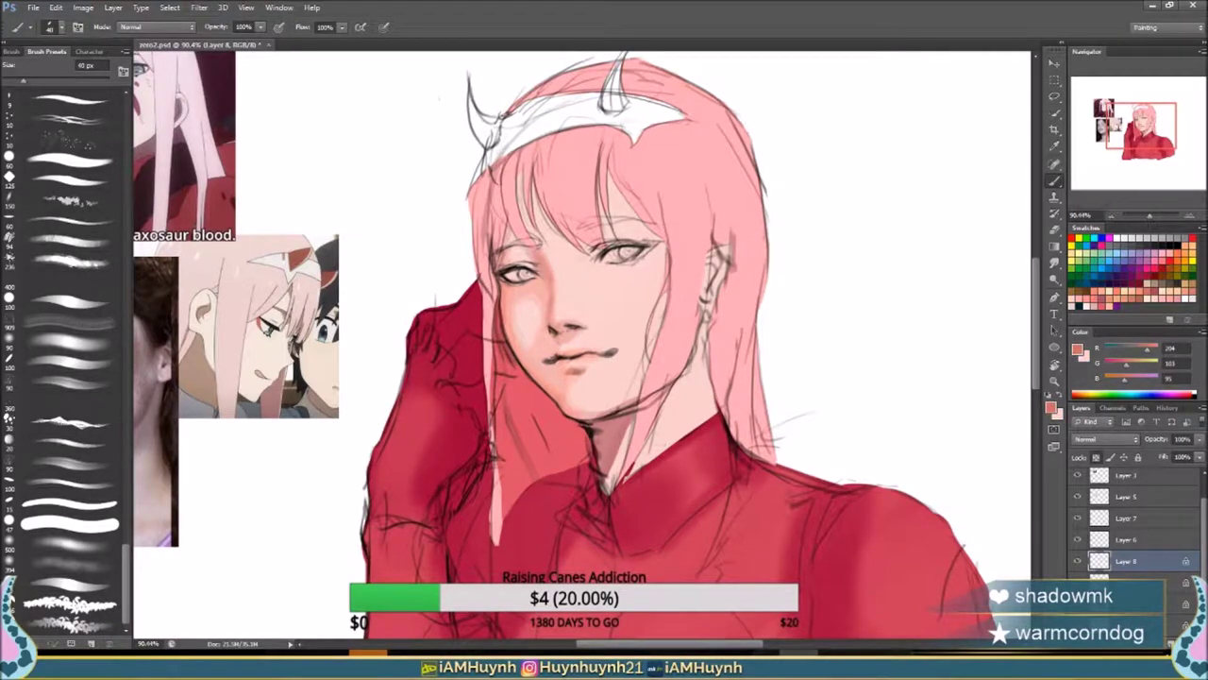
Paint both irises bright blue.
{"action": "left_click_drag", "start_coordinate": [567, 330], "coordinate": [642, 360]}
{"action": "left_click", "coordinate": [189, 99], "text": "alt"}
{"action": "key", "text": "bracketright"}
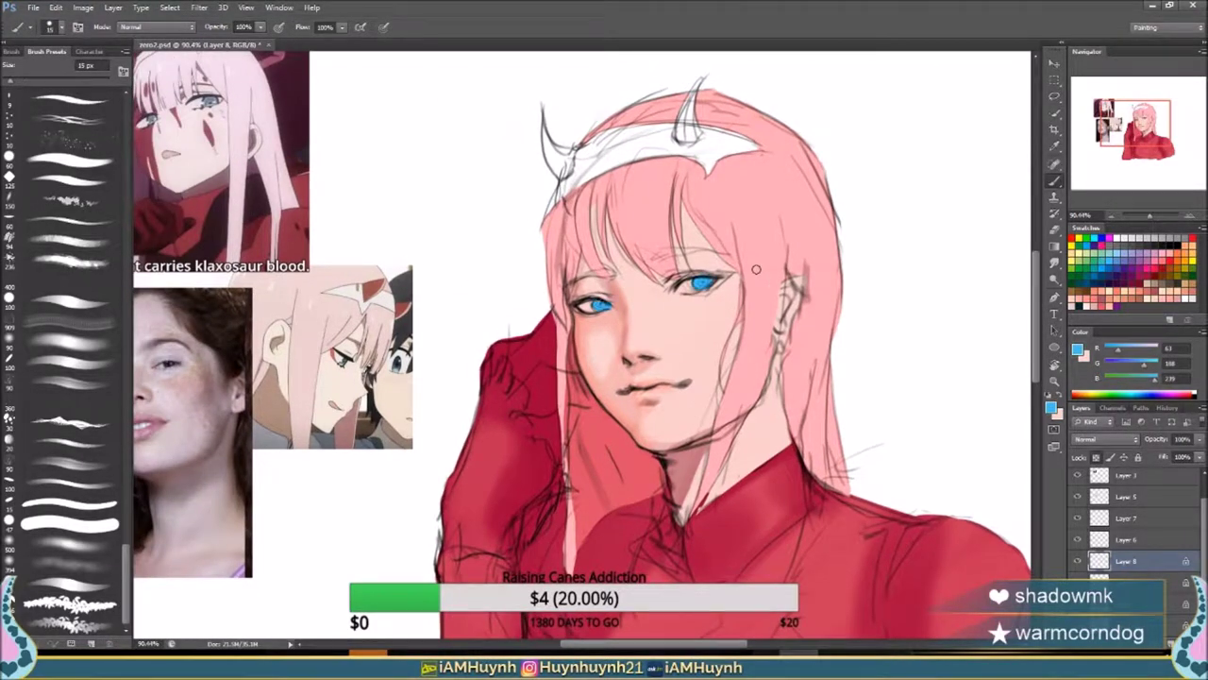
Deepen the irises and add orange tints to the outer eyelid and the neck shadow.
{"action": "left_click", "coordinate": [755, 269], "text": "alt"}
{"action": "key", "text": "z"}
{"action": "mouse_move", "coordinate": [755, 269]}
{"action": "left_mouse_down"}
{"action": "mouse_move", "coordinate": [812, 250]}
{"action": "mouse_move", "coordinate": [803, 262]}
{"action": "left_mouse_up"}
{"action": "key", "text": "b"}
{"action": "left_click", "coordinate": [792, 406], "text": "alt"}
{"action": "key", "text": "h"}
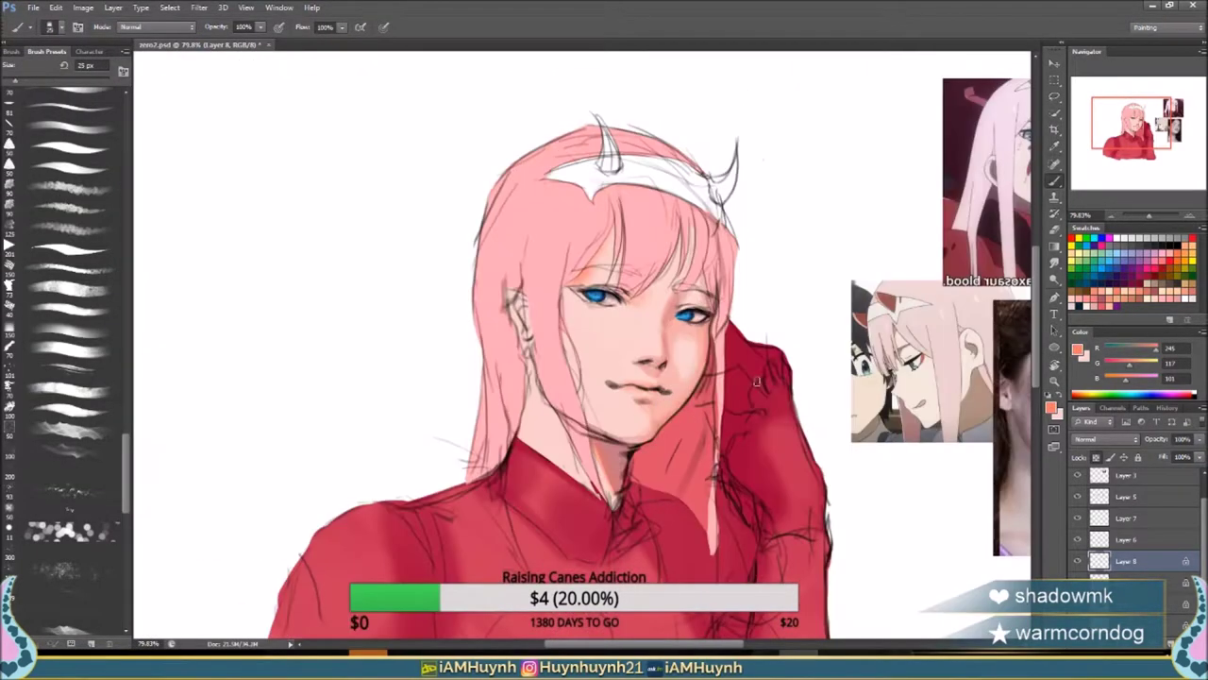
Softly shade the nose bridge with a 50 px muted-red brush, checking the face in mirrored view.
{"action": "key", "text": "h"}
{"action": "scroll", "coordinate": [683, 411], "scroll_direction": "up", "scroll_amount": 1}
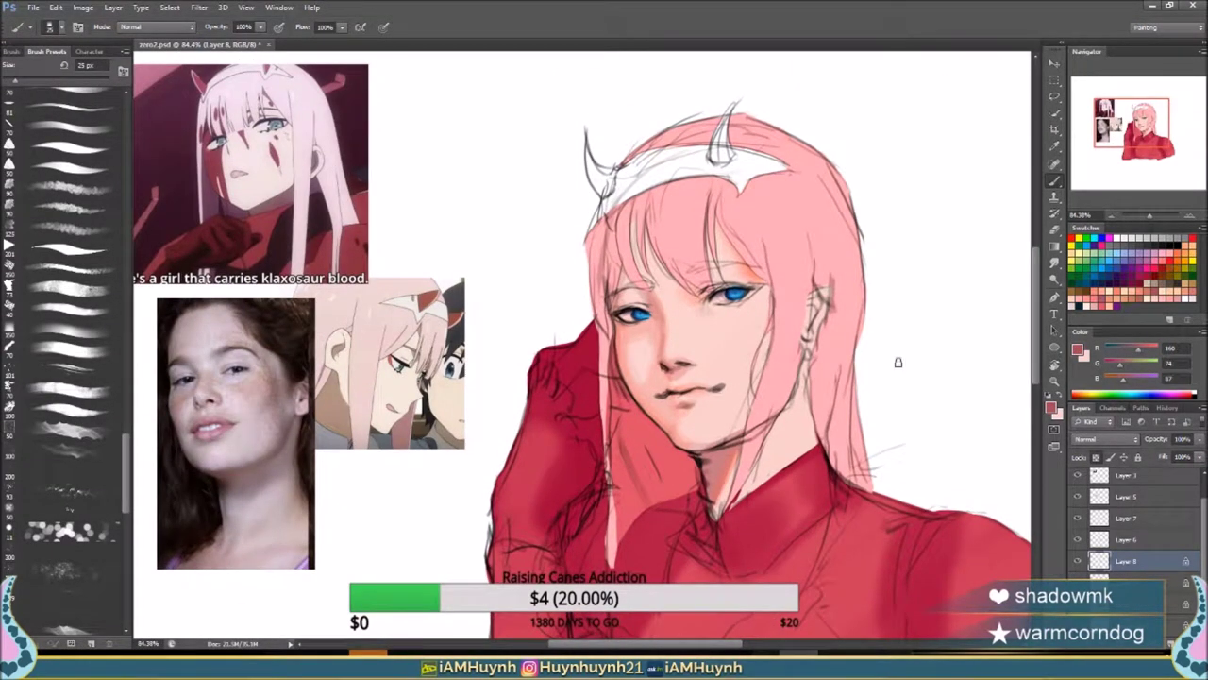
{"action": "key", "text": "h"}
{"action": "scroll", "coordinate": [689, 310], "scroll_direction": "up", "scroll_amount": 1}
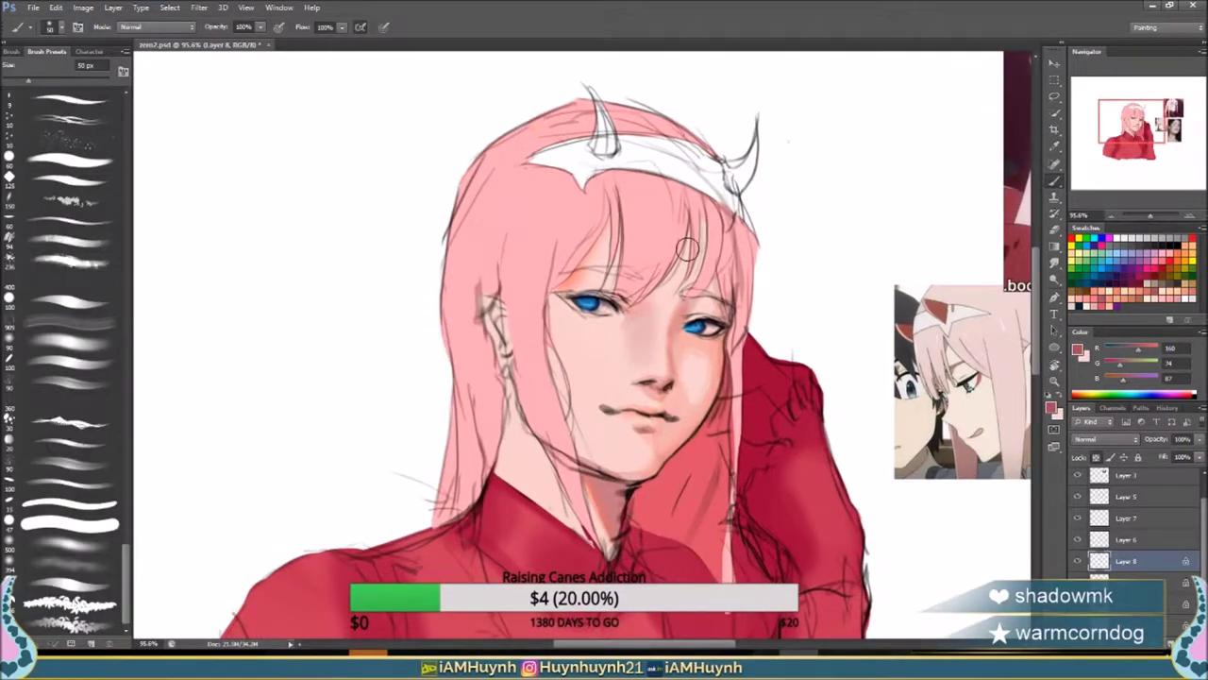
{"action": "key", "text": "h"}
Paint dark blue eyebrows and crimson-purple eyeshadow along the upper lids and outer eye corners.
{"action": "key", "text": "r"}
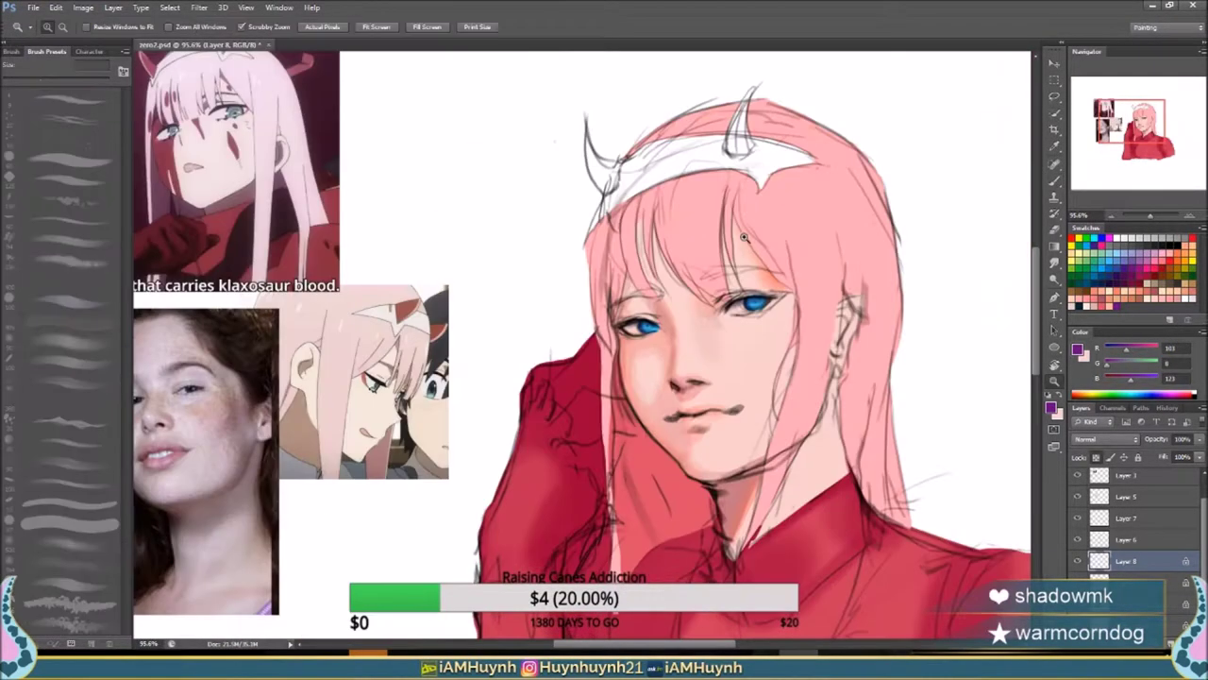
{"action": "scroll", "coordinate": [836, 265], "scroll_direction": "up", "scroll_amount": 3}
{"action": "mouse_move", "coordinate": [816, 243]}
{"action": "left_mouse_down"}
{"action": "mouse_move", "coordinate": [836, 265]}
{"action": "mouse_move", "coordinate": [812, 283]}
{"action": "mouse_move", "coordinate": [831, 273]}
{"action": "mouse_move", "coordinate": [822, 265]}
{"action": "left_mouse_up"}
{"action": "scroll", "coordinate": [831, 274], "scroll_direction": "down", "scroll_amount": 3}
{"action": "key", "text": "b"}
{"action": "left_click_drag", "start_coordinate": [597, 250], "coordinate": [631, 254]}
{"action": "left_click_drag", "start_coordinate": [480, 274], "coordinate": [466, 291]}
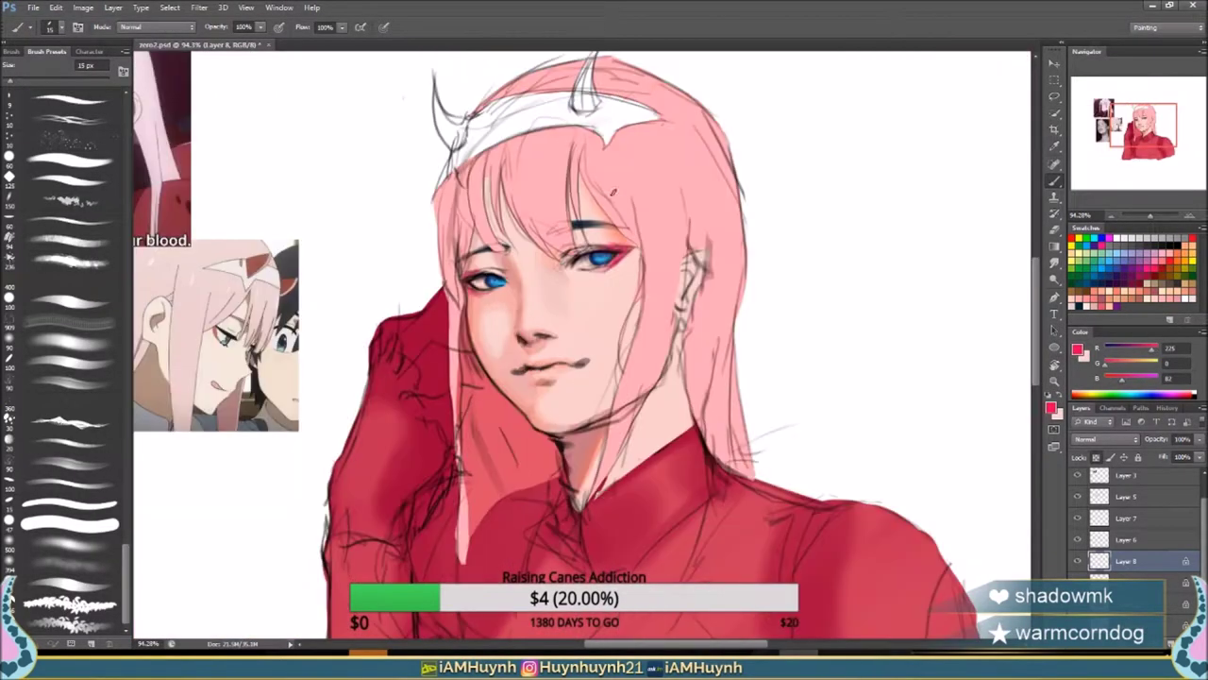
{"action": "left_click_drag", "start_coordinate": [838, 214], "coordinate": [867, 218]}
Tint the sketch lines around the face dark red on Layer 6 with a large soft brush.
{"action": "key", "text": "alt+bracketright"}
{"action": "key", "text": "bracketright"}
{"action": "key", "text": "bracketright"}
{"action": "key", "text": "bracketright"}
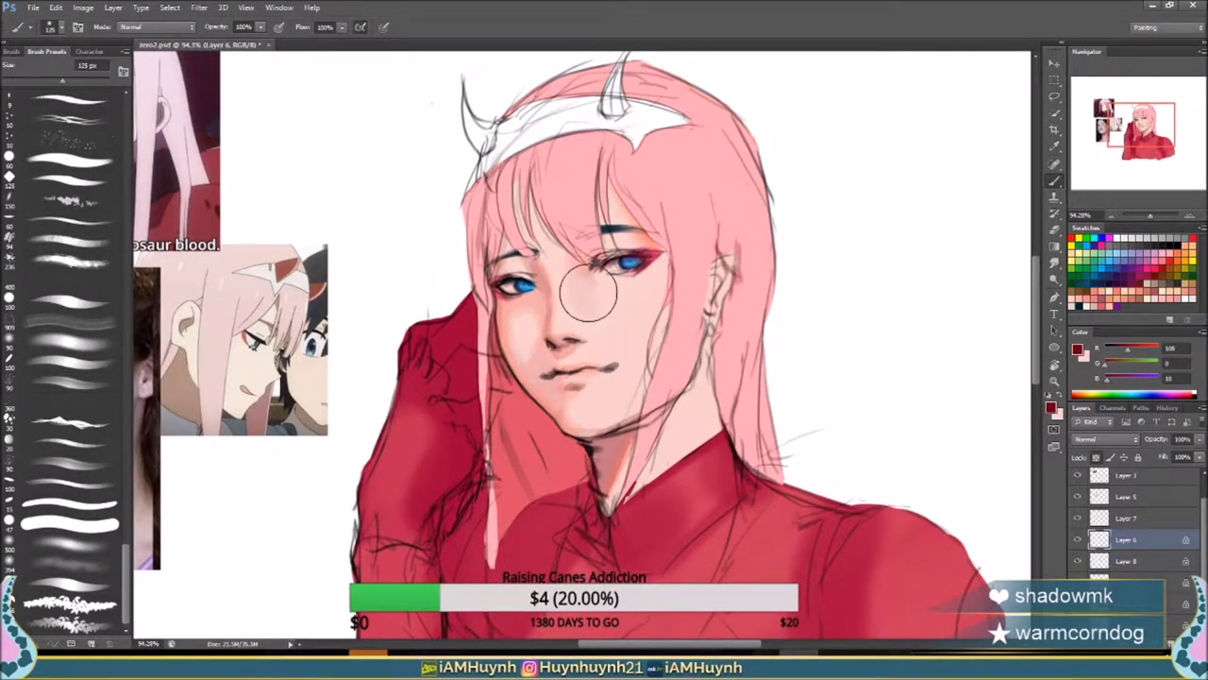
{"action": "key", "text": "bracketright"}
{"action": "key", "text": "bracketright"}
{"action": "key", "text": "bracketright"}
{"action": "key", "text": "bracketright"}
{"action": "key", "text": "alt+bracketleft"}
Soften the skin beside the nose with pale pink and tint the lower lip rosy red.
{"action": "left_click", "coordinate": [592, 244], "text": "alt"}
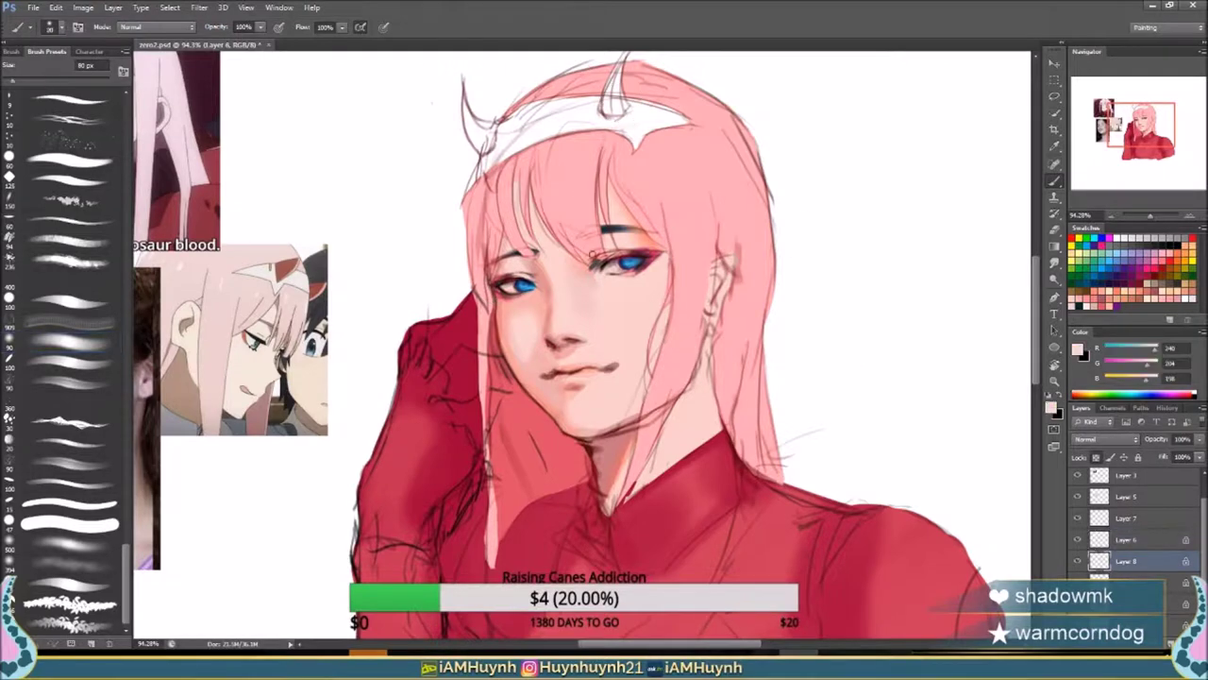
{"action": "key", "text": "comma"}
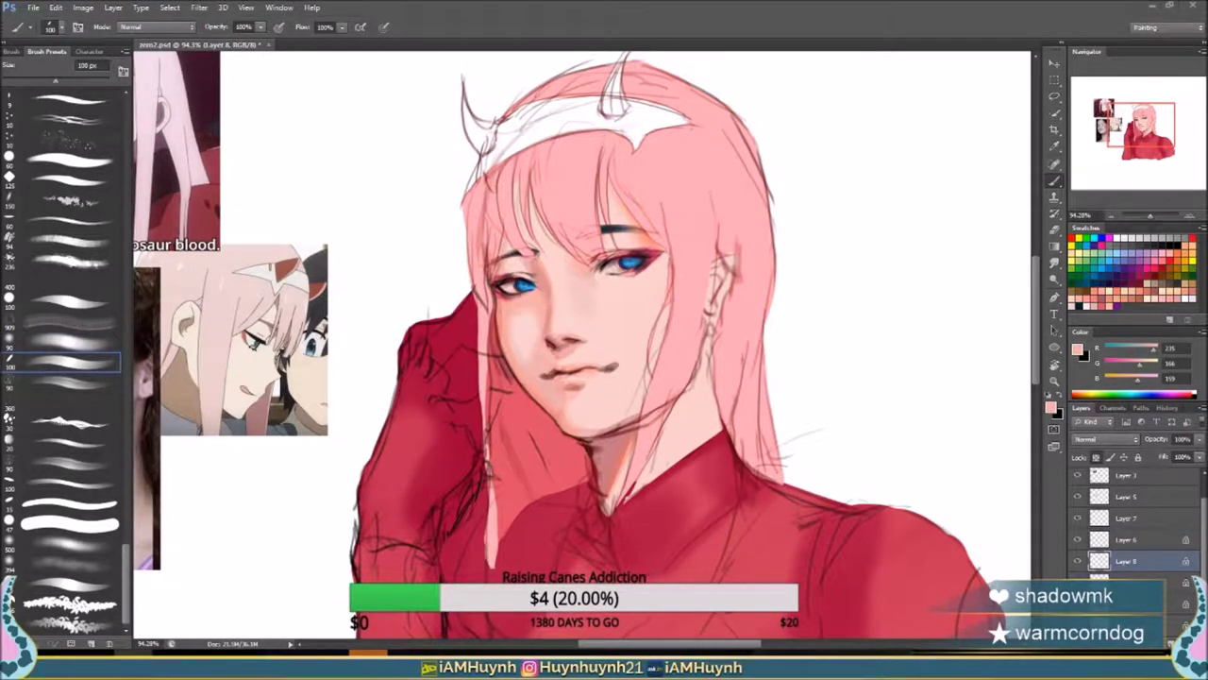
{"action": "left_click", "coordinate": [579, 378], "text": "alt"}
{"action": "key", "text": "comma"}
{"action": "left_click_drag", "start_coordinate": [570, 371], "coordinate": [578, 381]}
Refine the eye and mouth line work with a fine dark purple brush, then touch up the skin layer in salmon.
{"action": "key", "text": "alt+bracketright"}
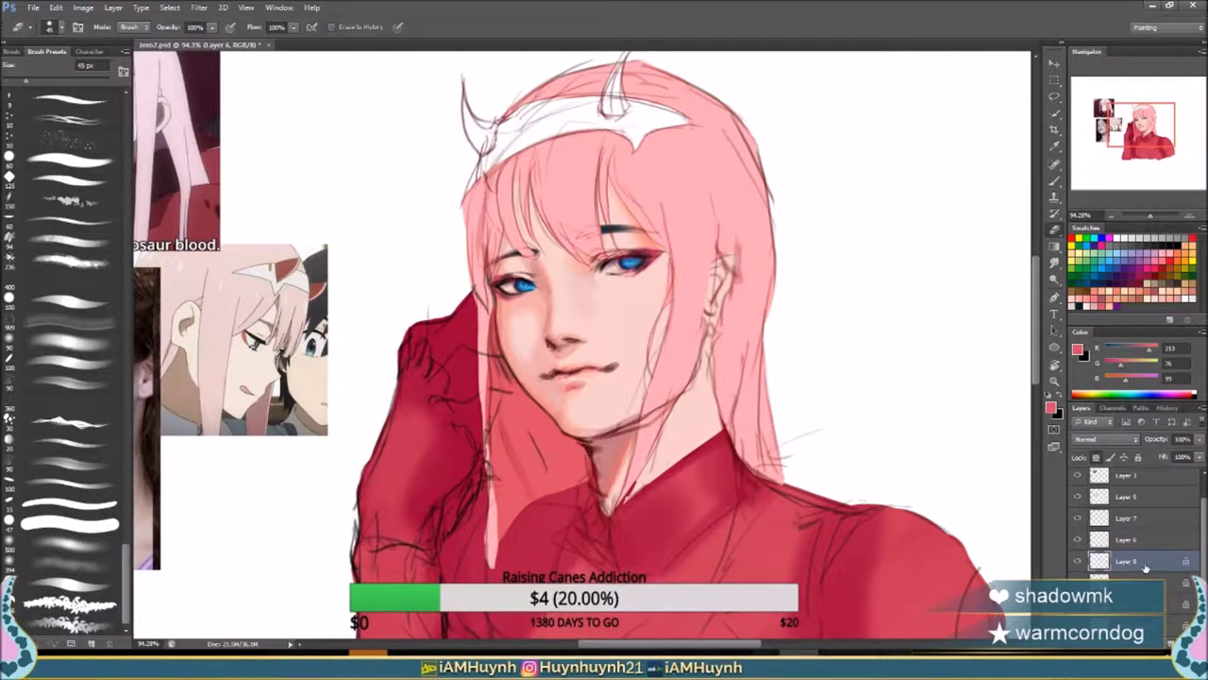
{"action": "left_click", "coordinate": [649, 234], "text": "alt"}
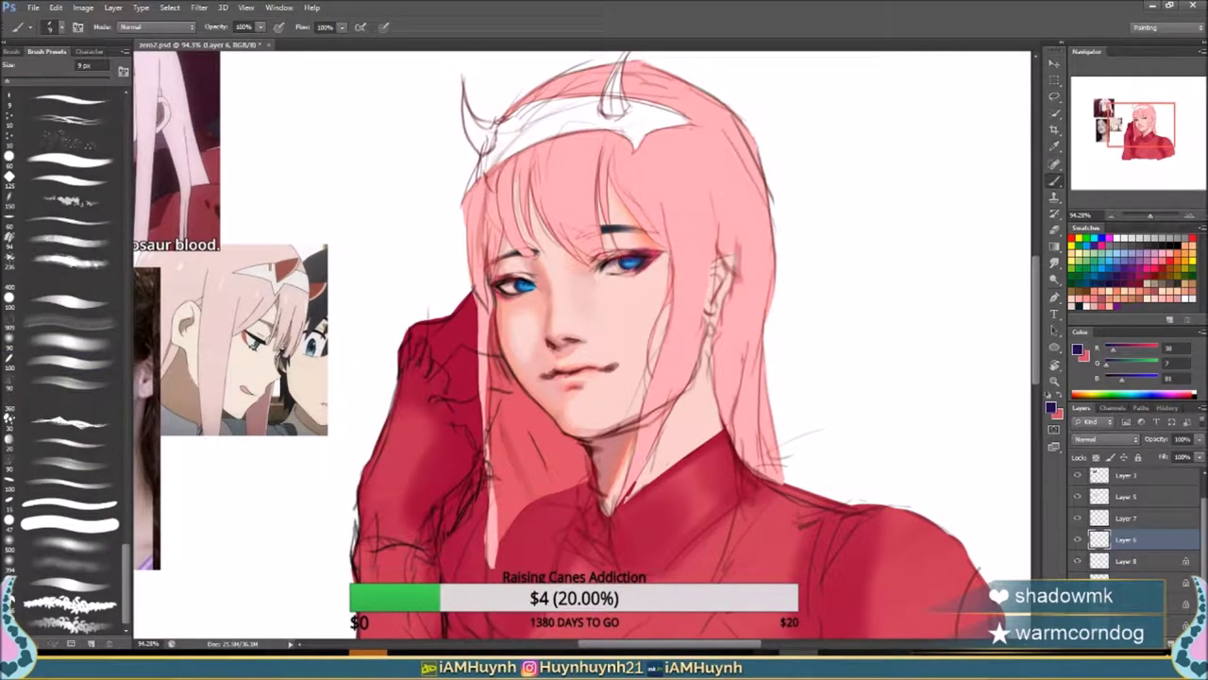
{"action": "left_click_drag", "start_coordinate": [562, 343], "coordinate": [602, 362]}
{"action": "key", "text": "x"}
{"action": "key", "text": "slash"}
{"action": "key", "text": "period"}
{"action": "key", "text": "alt+bracketleft"}
{"action": "key", "text": "comma"}
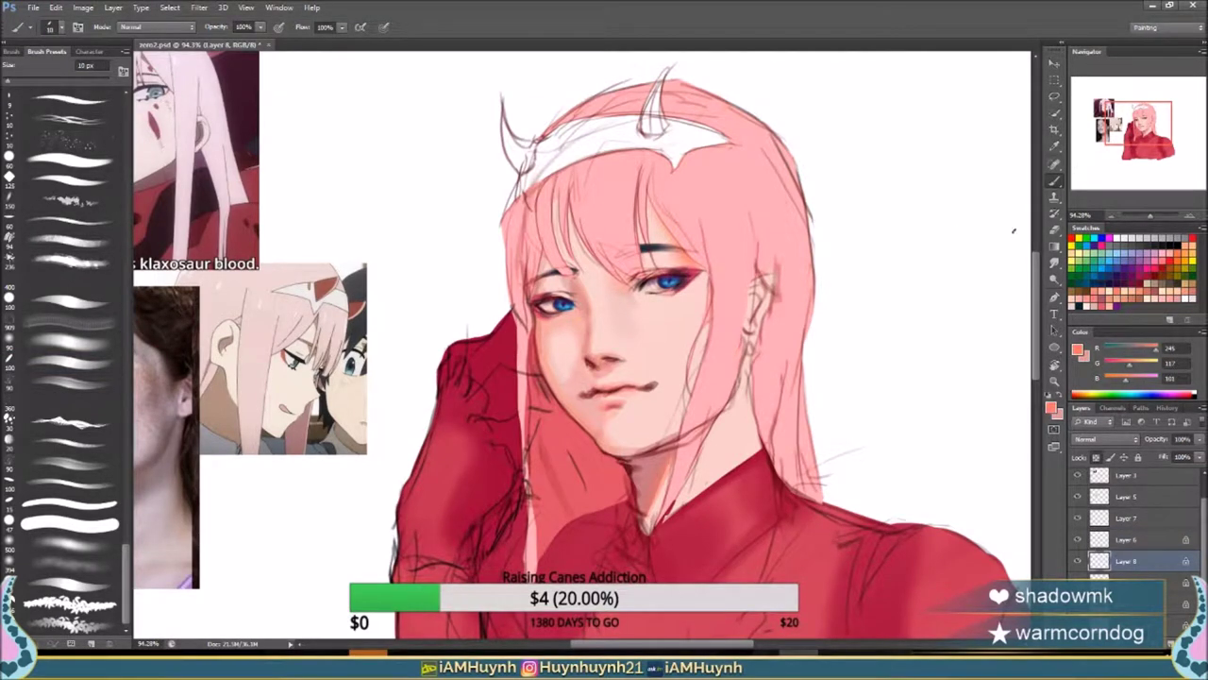
Shade the jaw, cheek edge and neck with soft dusky rose after checking the mirrored canvas.
{"action": "key", "text": "ctrl+shift+h"}
{"action": "key", "text": "ctrl+shift+h"}
{"action": "key", "text": "period"}
{"action": "key", "text": "comma"}
{"action": "left_click", "coordinate": [697, 279], "text": "alt"}
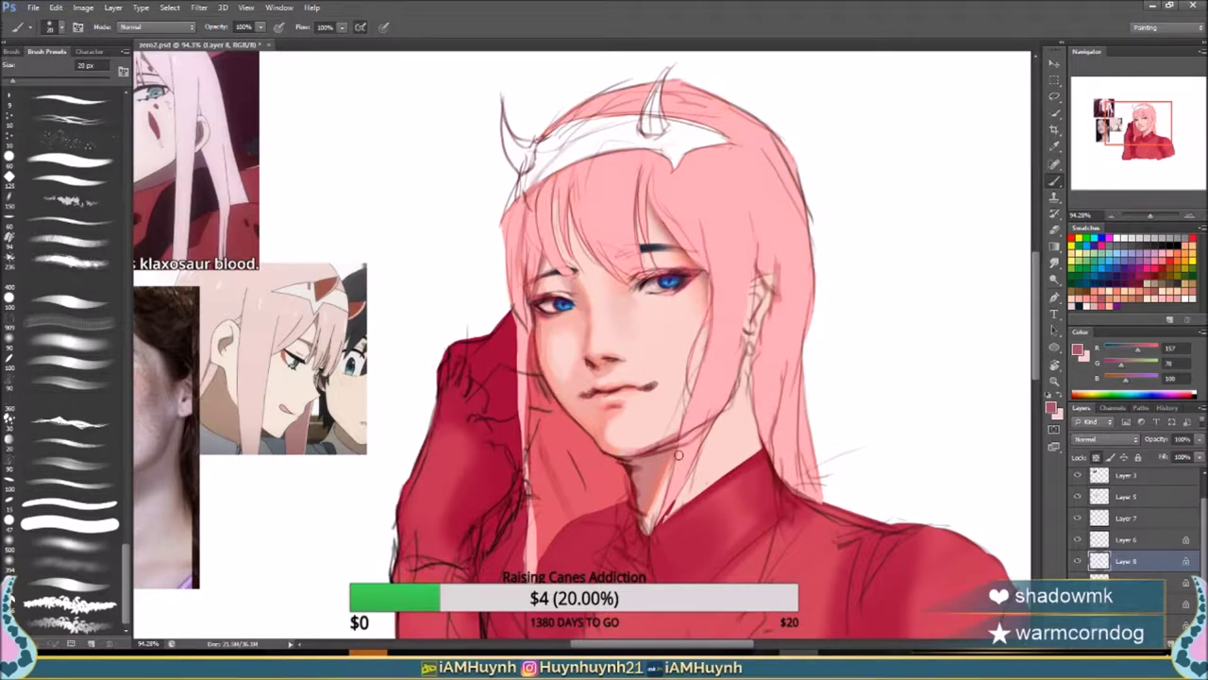
{"action": "left_click_drag", "start_coordinate": [661, 283], "coordinate": [718, 302]}
Paint rosy-red shading on the hair below the headband and down the side lock in front of the ear.
{"action": "key", "text": "ctrl+shift+alt+n"}
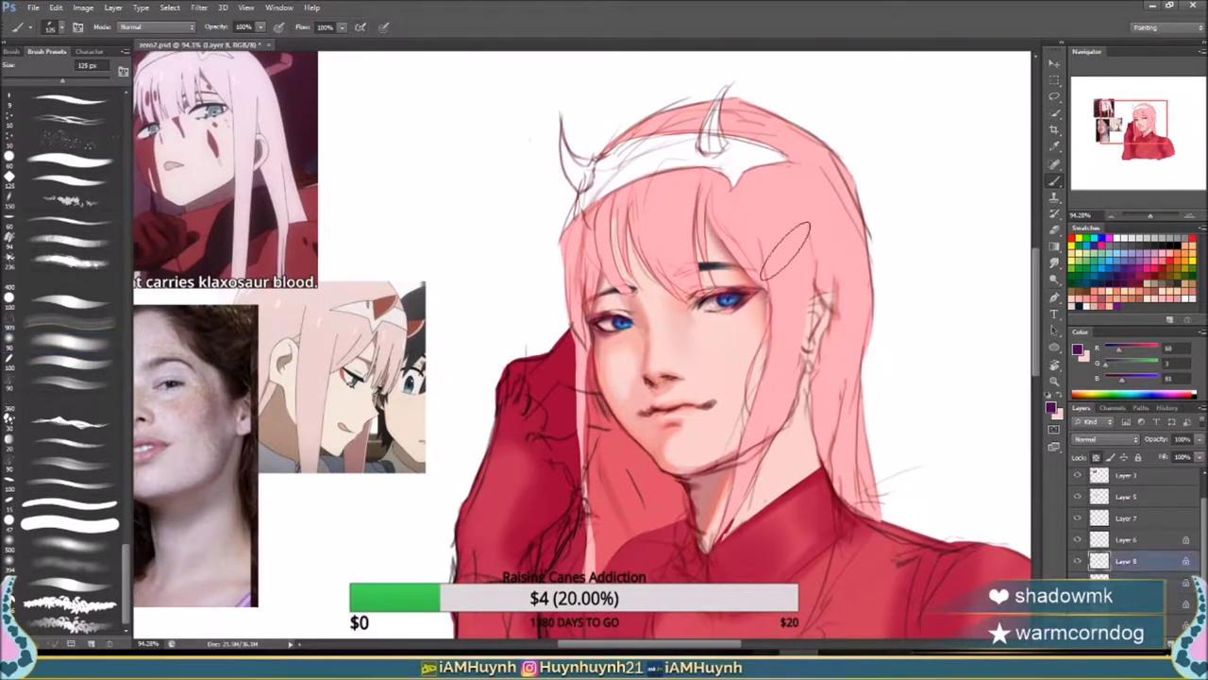
{"action": "left_click_drag", "start_coordinate": [789, 236], "coordinate": [798, 312]}
{"action": "key", "text": "r"}
{"action": "key", "text": "b"}
{"action": "left_click", "coordinate": [818, 250], "text": "alt"}
{"action": "mouse_move", "coordinate": [817, 249]}
{"action": "left_mouse_down"}
{"action": "mouse_move", "coordinate": [783, 321]}
{"action": "mouse_move", "coordinate": [779, 425]}
{"action": "left_mouse_up"}
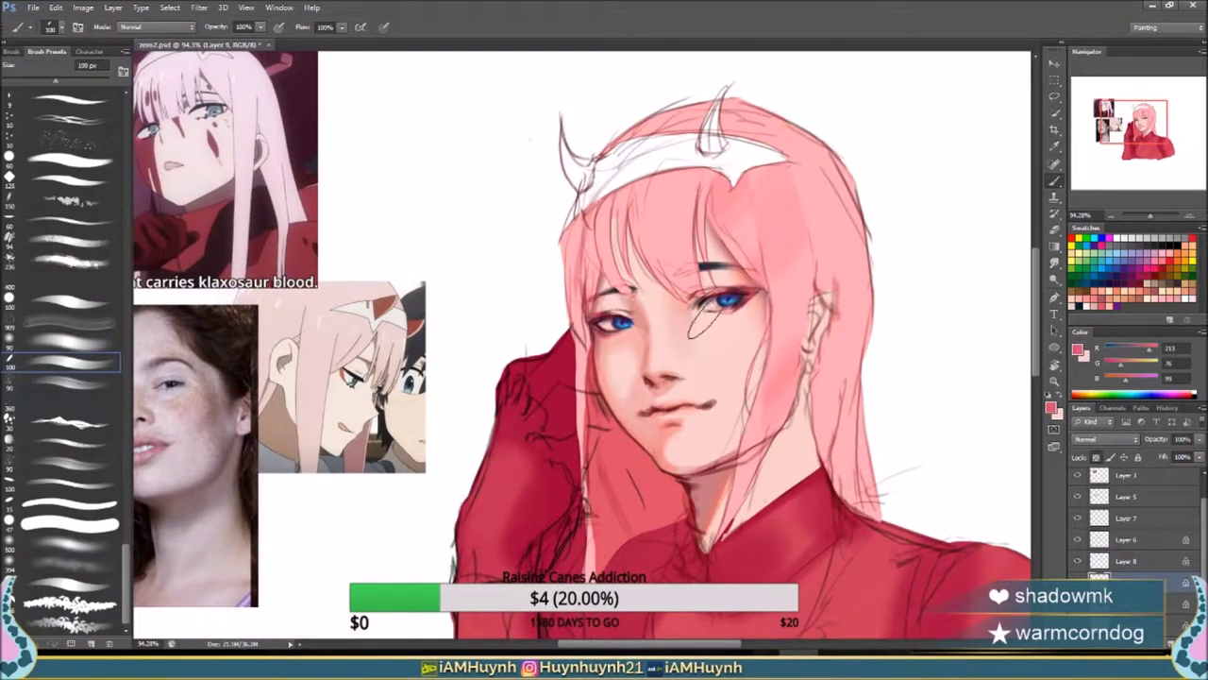
Extend the rosy shading through the bangs, the lock near the raised hand and the outer hair behind the ear.
{"action": "left_click_drag", "start_coordinate": [798, 151], "coordinate": [708, 284]}
{"action": "left_click_drag", "start_coordinate": [727, 137], "coordinate": [652, 227]}
{"action": "left_click_drag", "start_coordinate": [647, 179], "coordinate": [627, 217]}
{"action": "left_click_drag", "start_coordinate": [630, 231], "coordinate": [581, 378]}
{"action": "left_click_drag", "start_coordinate": [849, 152], "coordinate": [873, 312]}
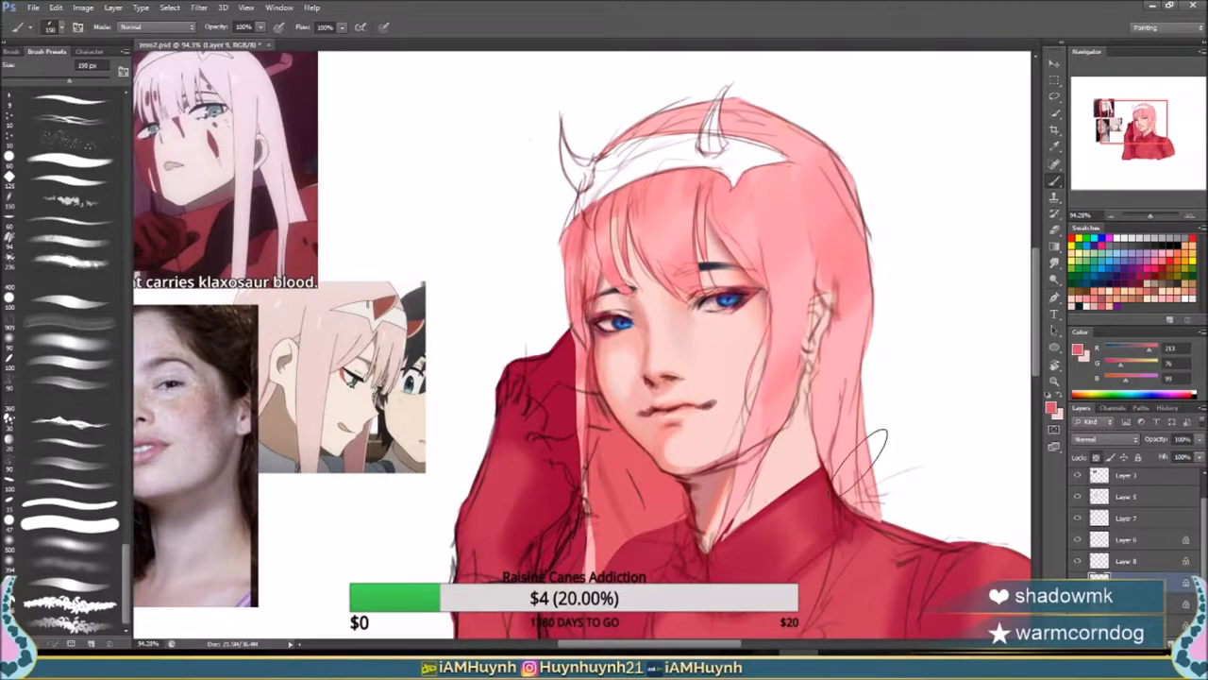
Add a stroke to the crown hair, then shade the side of the neck below the ear on Layer 8.
{"action": "left_click_drag", "start_coordinate": [802, 66], "coordinate": [661, 133]}
{"action": "key", "text": "bracketright"}
{"action": "key", "text": "bracketright"}
{"action": "key", "text": "bracketright"}
{"action": "key", "text": "bracketright"}
{"action": "key", "text": "bracketright"}
{"action": "key", "text": "bracketright"}
{"action": "key", "text": "bracketright"}
{"action": "key", "text": "bracketleft"}
{"action": "key", "text": "bracketleft"}
{"action": "key", "text": "bracketleft"}
{"action": "key", "text": "bracketleft"}
{"action": "key", "text": "bracketleft"}
{"action": "key", "text": "bracketleft"}
{"action": "key", "text": "bracketleft"}
{"action": "key", "text": "bracketleft"}
{"action": "key", "text": "bracketleft"}
{"action": "key", "text": "bracketleft"}
{"action": "key", "text": "alt+bracketleft"}
{"action": "left_click_drag", "start_coordinate": [802, 363], "coordinate": [807, 468]}
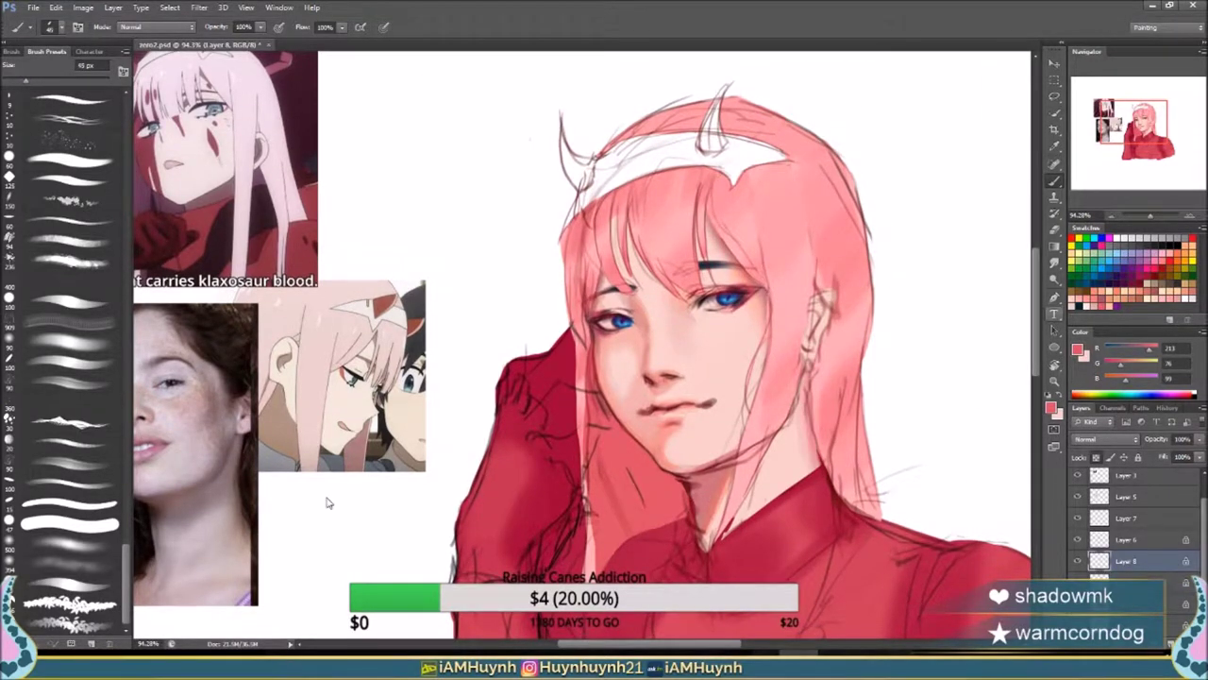
{"action": "key", "text": "h"}
{"action": "left_click_drag", "start_coordinate": [127, 559], "coordinate": [127, 472]}
{"action": "key", "text": "h"}
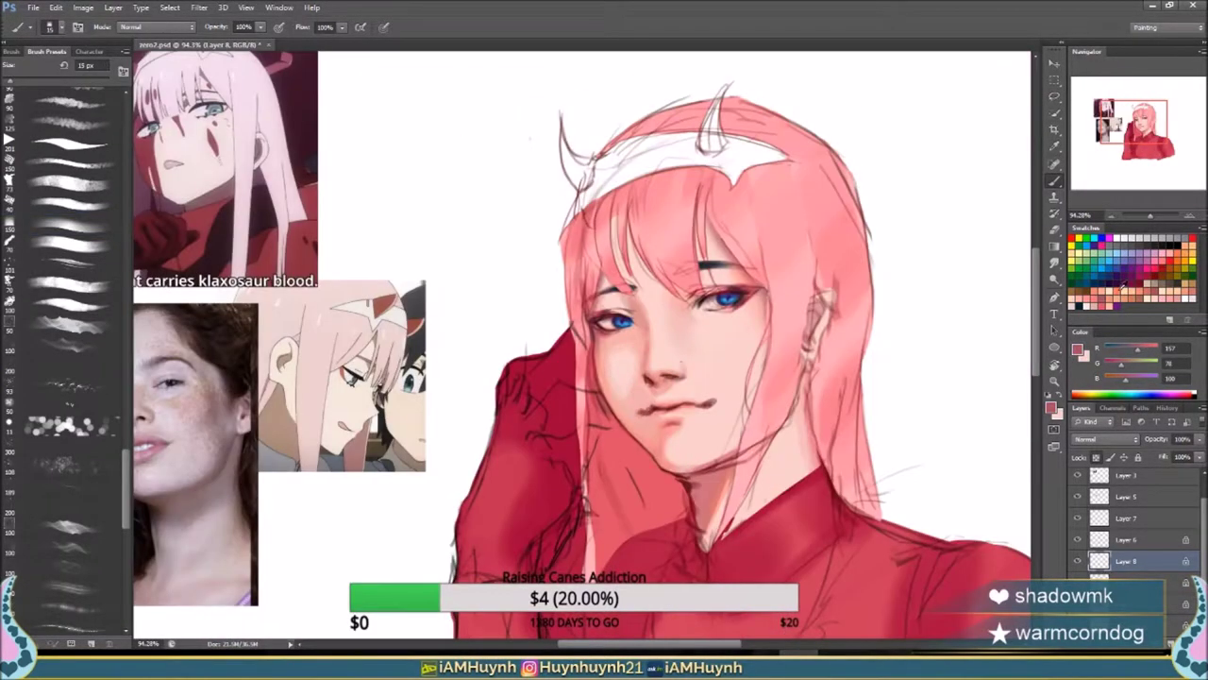
Smooth the skin around the nose, cheek and chin with sampled light pink tones, checking the mirrored canvas.
{"action": "key", "text": "bracketleft"}
{"action": "key", "text": "bracketleft"}
{"action": "key", "text": "bracketleft"}
{"action": "key", "text": "bracketleft"}
{"action": "key", "text": "bracketleft"}
{"action": "key", "text": "i"}
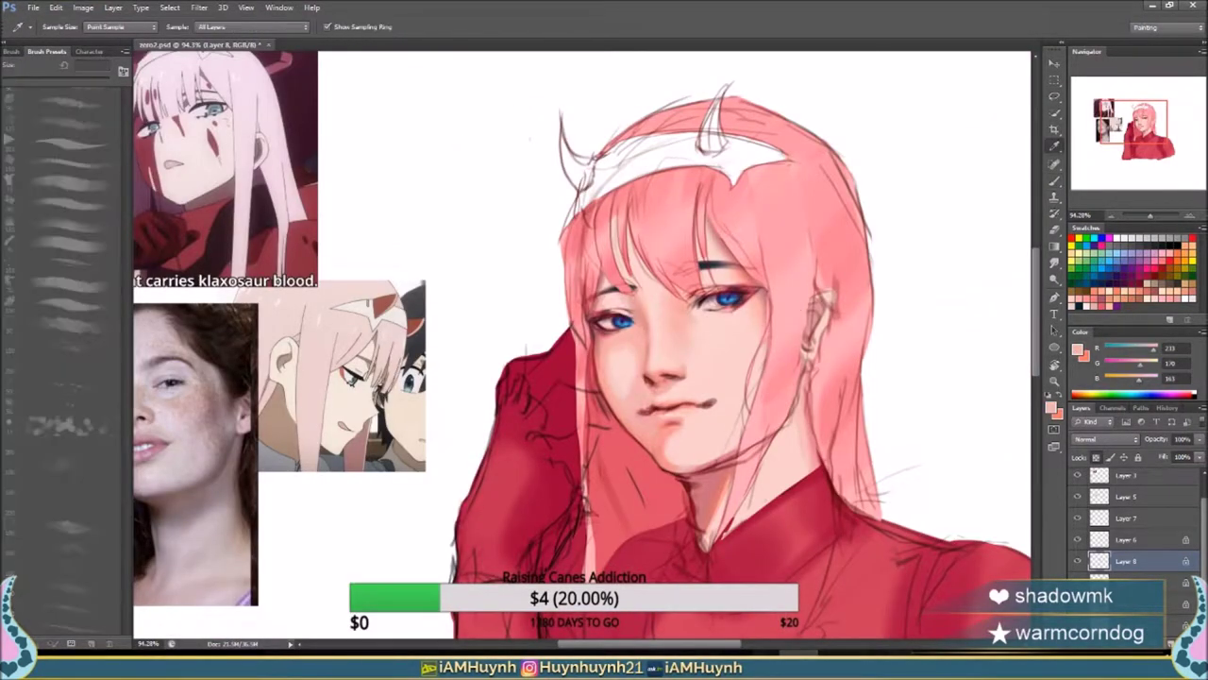
{"action": "left_click", "coordinate": [689, 323]}
{"action": "key", "text": "b"}
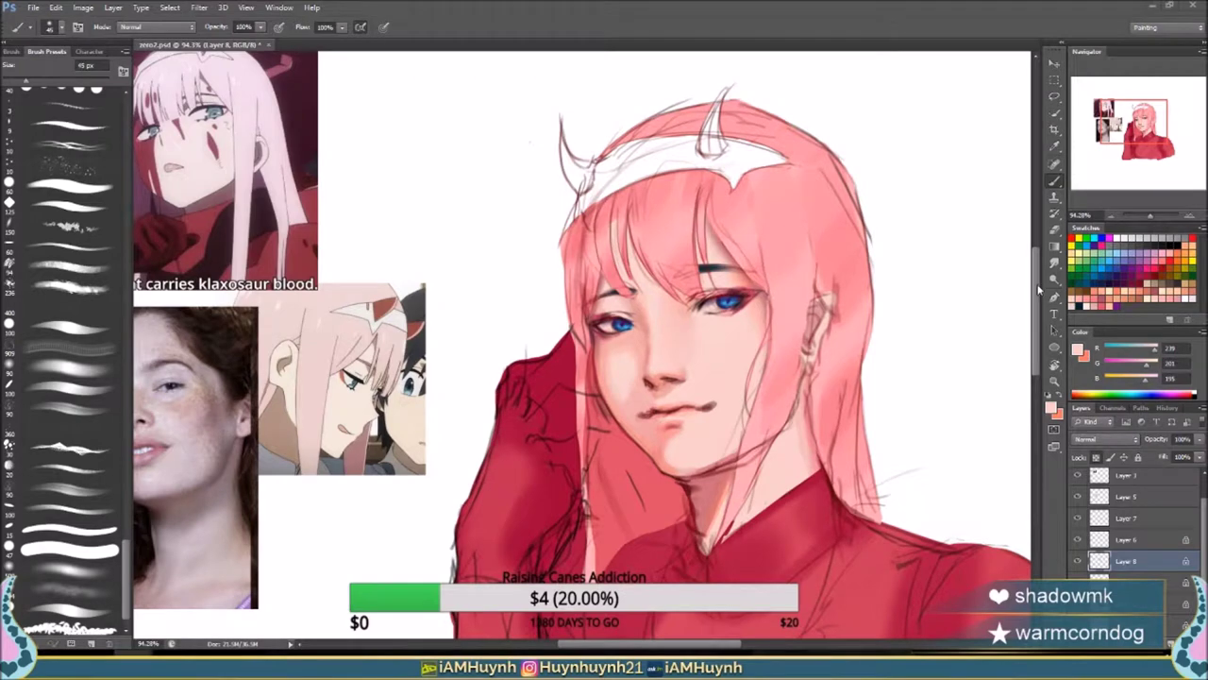
{"action": "key", "text": "h"}
{"action": "key", "text": "bracketleft"}
{"action": "key", "text": "bracketleft"}
{"action": "key", "text": "bracketleft"}
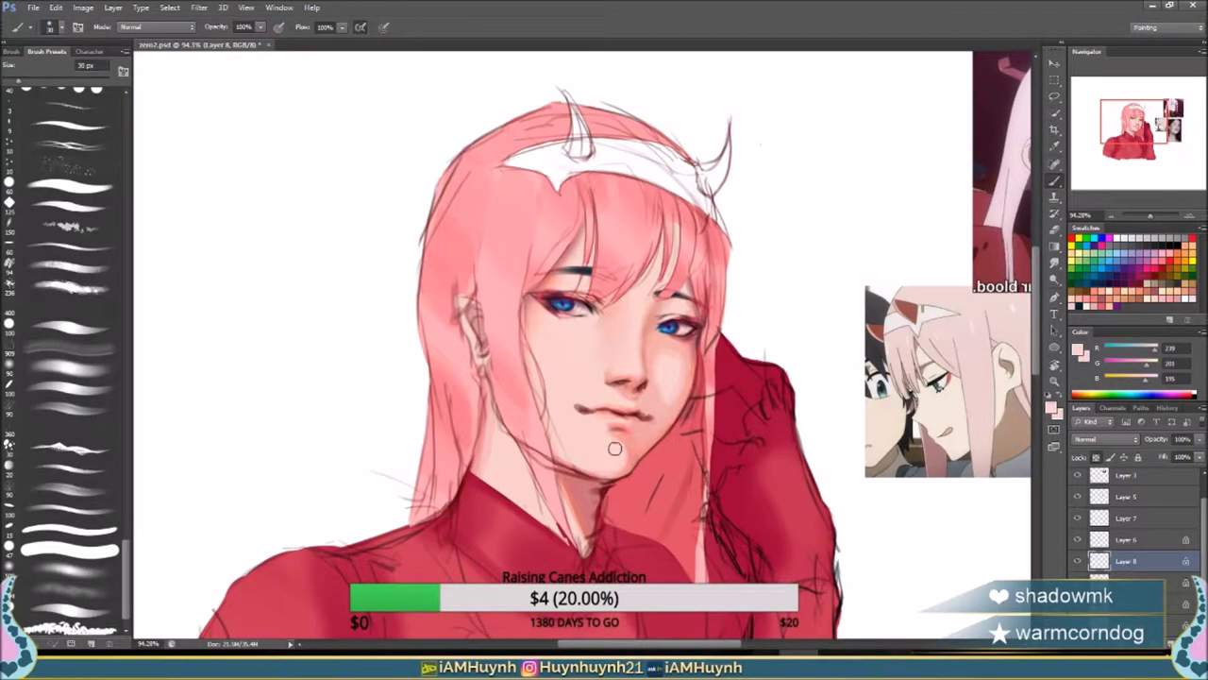
{"action": "key", "text": "h"}
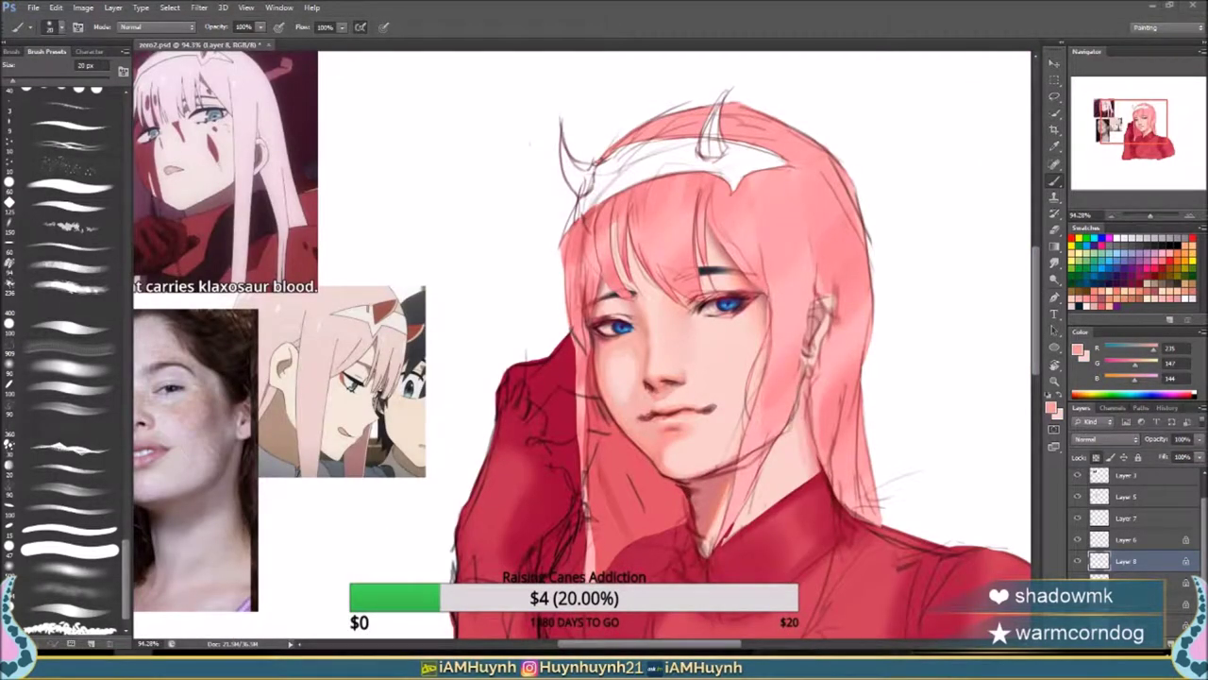
Paint dusky mauve shadows on the hair around the ear and side lock, then pick an orange tone for Layer 8.
{"action": "key", "text": "e"}
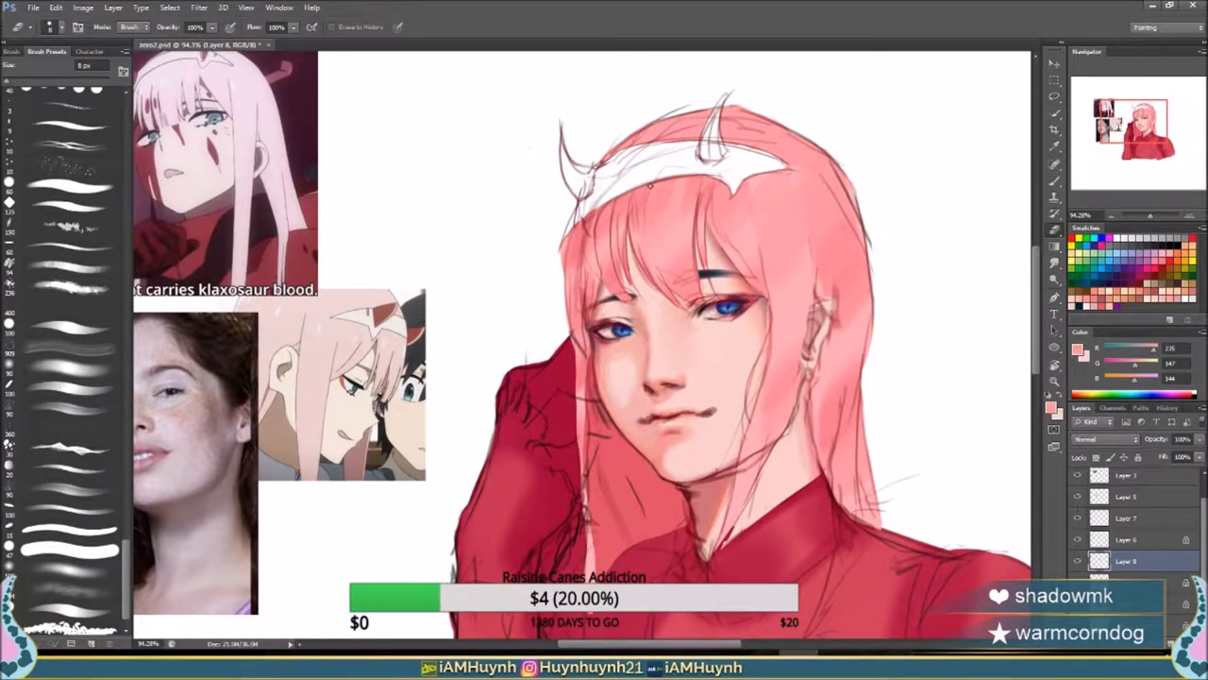
{"action": "key", "text": "b"}
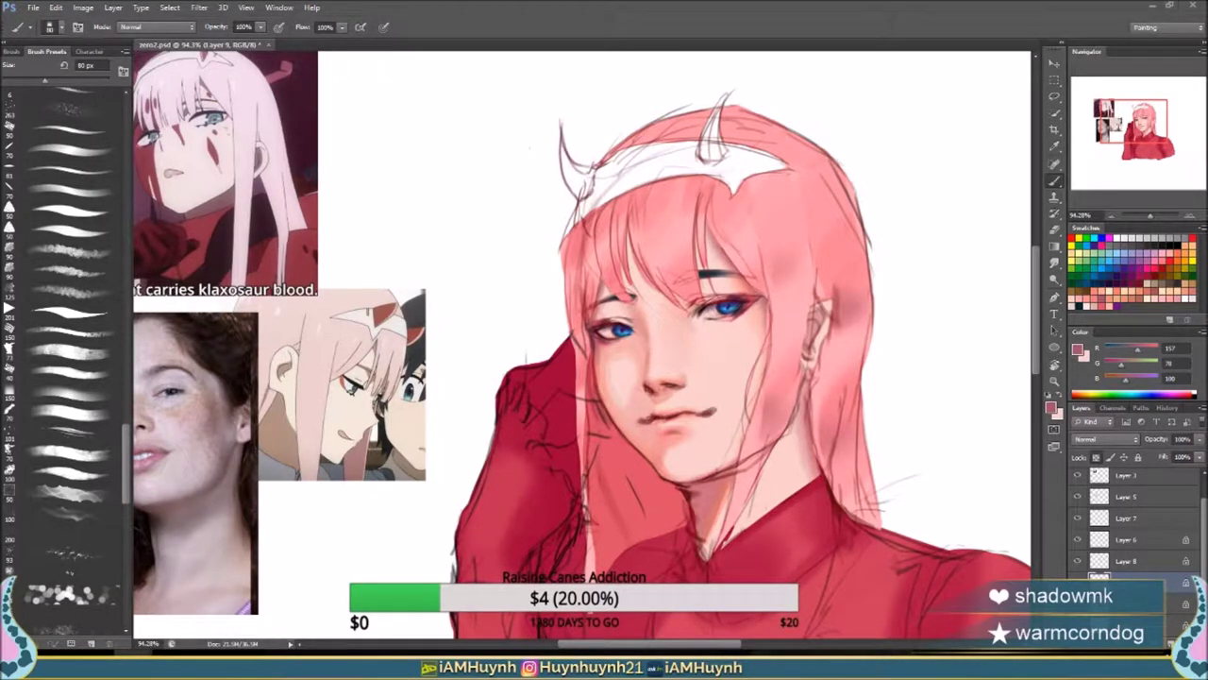
{"action": "key", "text": "alt+bracketleft"}
{"action": "left_click", "coordinate": [731, 519], "text": "alt"}
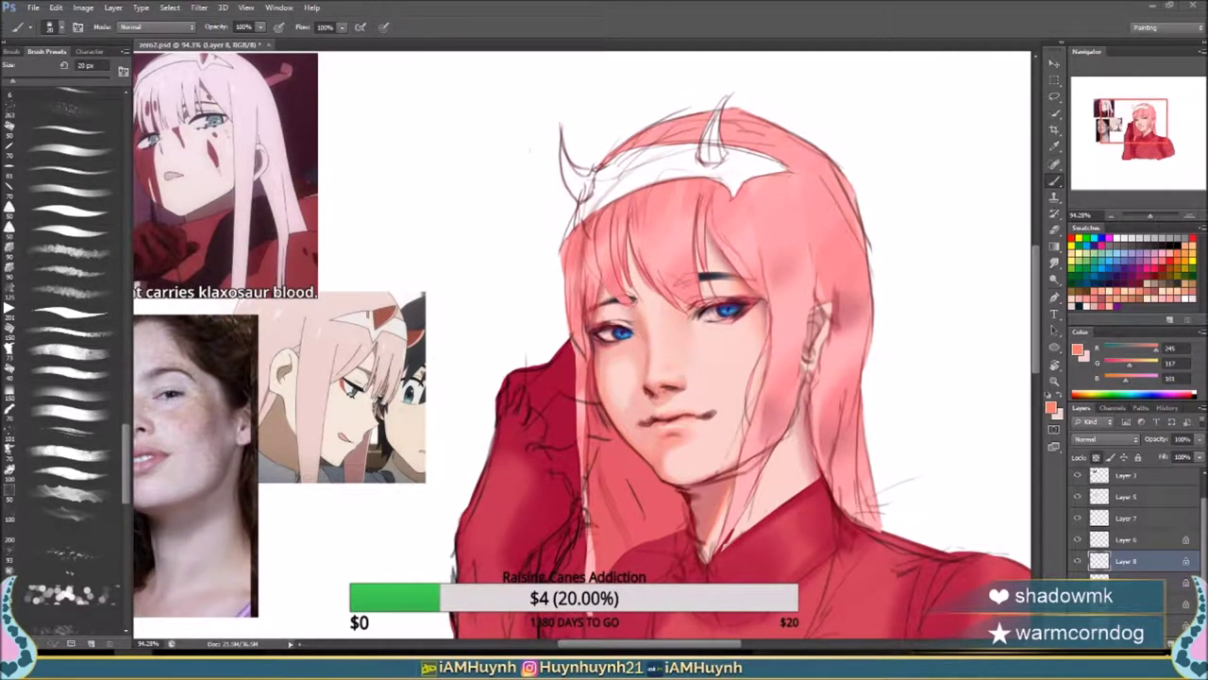
Duplicate the selected layers within zero2.psd and combine the line art and skin on Layer 6.
{"action": "key", "text": "h"}
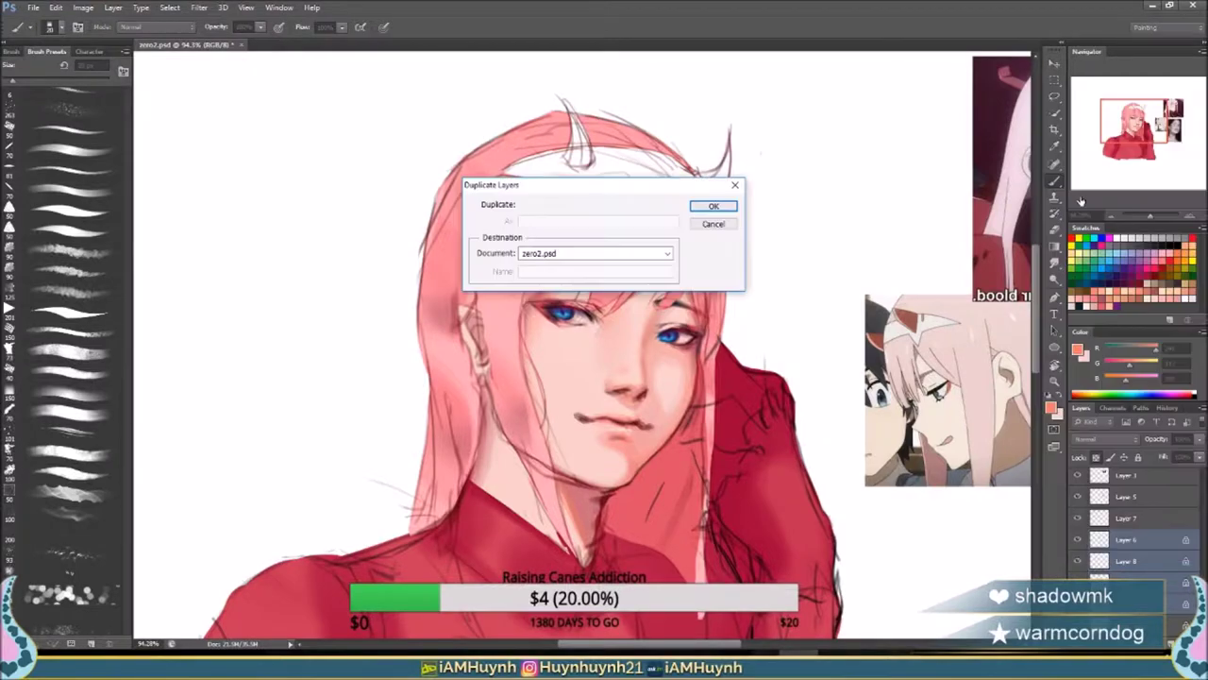
{"action": "key", "text": "Return"}
{"action": "left_click", "coordinate": [1172, 538]}
{"action": "key", "text": "Delete"}
{"action": "key", "text": "h"}
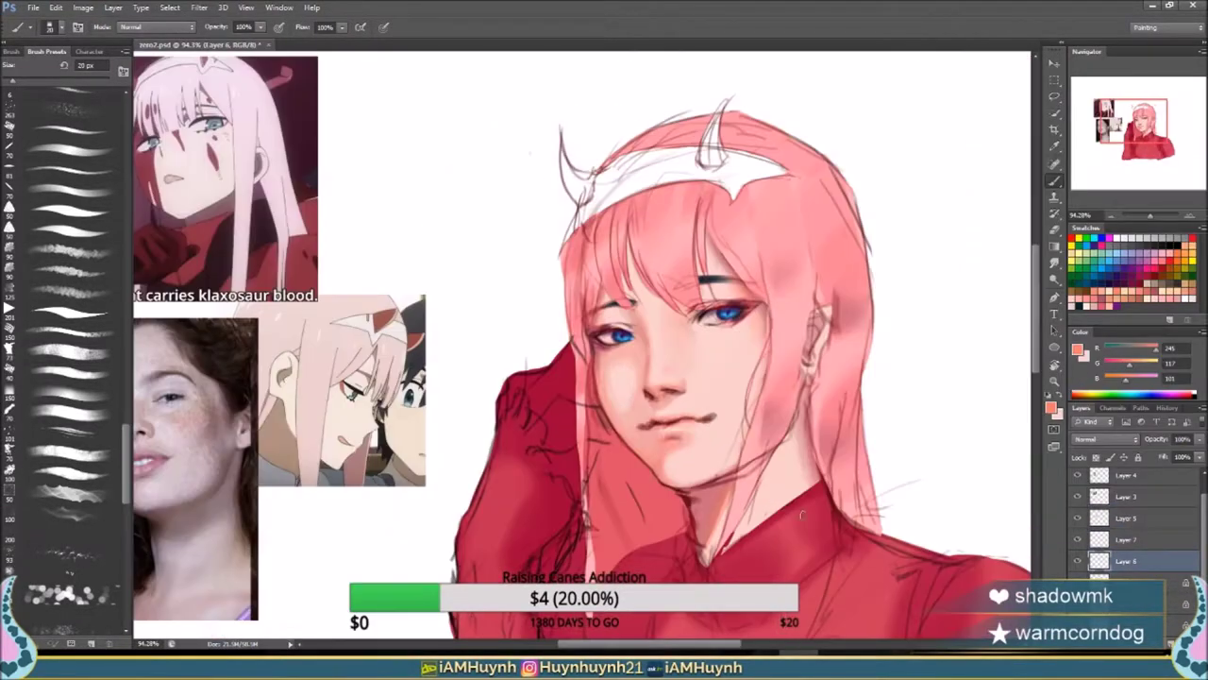
Reshape the facial features on Layer 6 with Liquify, using a brush size of 111.
{"action": "key", "text": "shift+ctrl+x"}
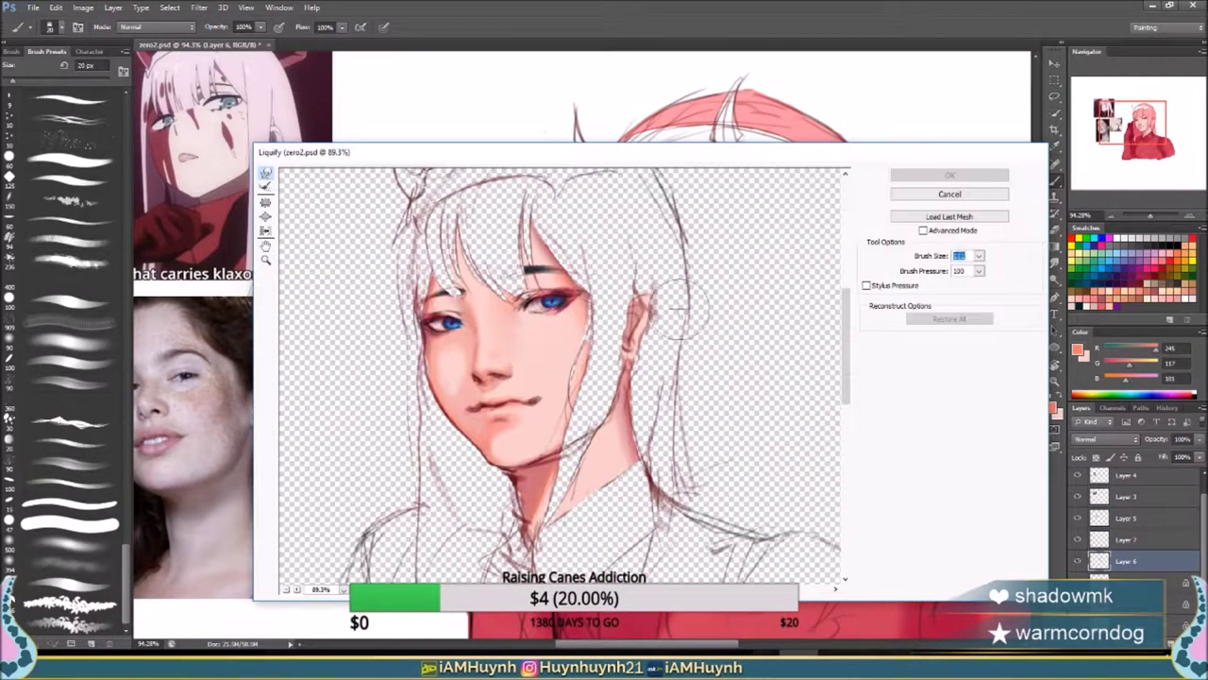
{"action": "key", "text": "bracketleft"}
{"action": "key", "text": "bracketleft"}
{"action": "key", "text": "bracketleft"}
{"action": "key", "text": "bracketleft"}
{"action": "key", "text": "bracketleft"}
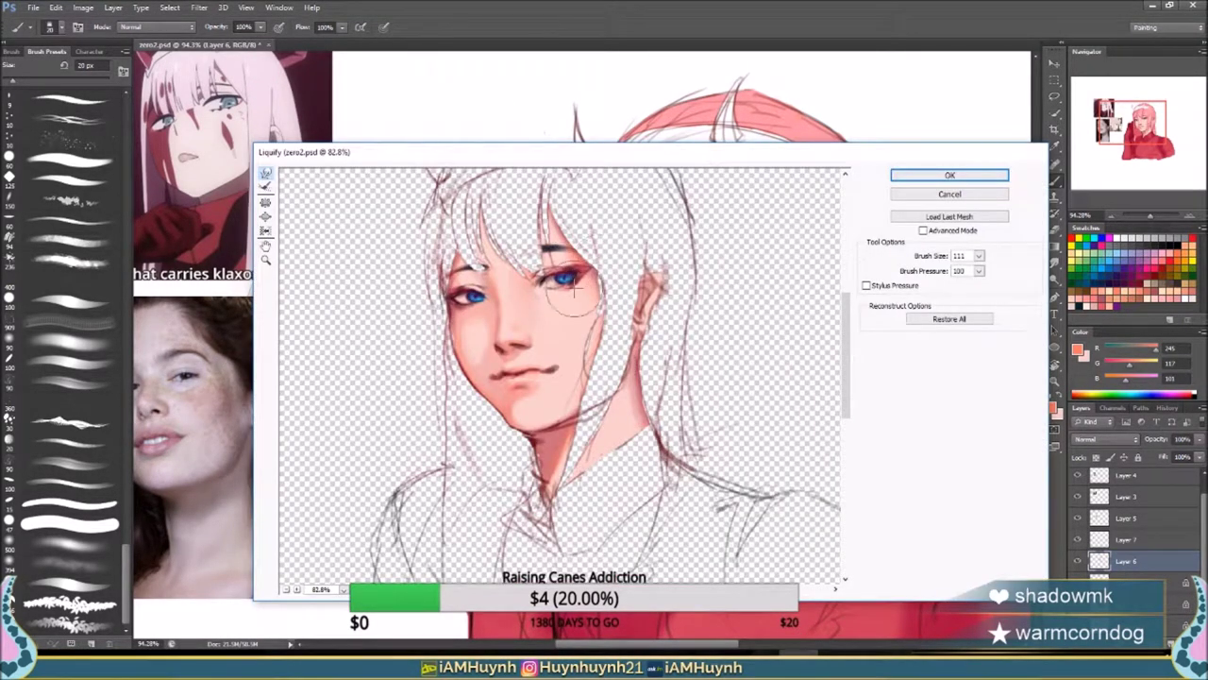
{"action": "left_click", "coordinate": [950, 194]}
{"action": "left_click", "coordinate": [199, 8]}
{"action": "left_click", "coordinate": [222, 70]}
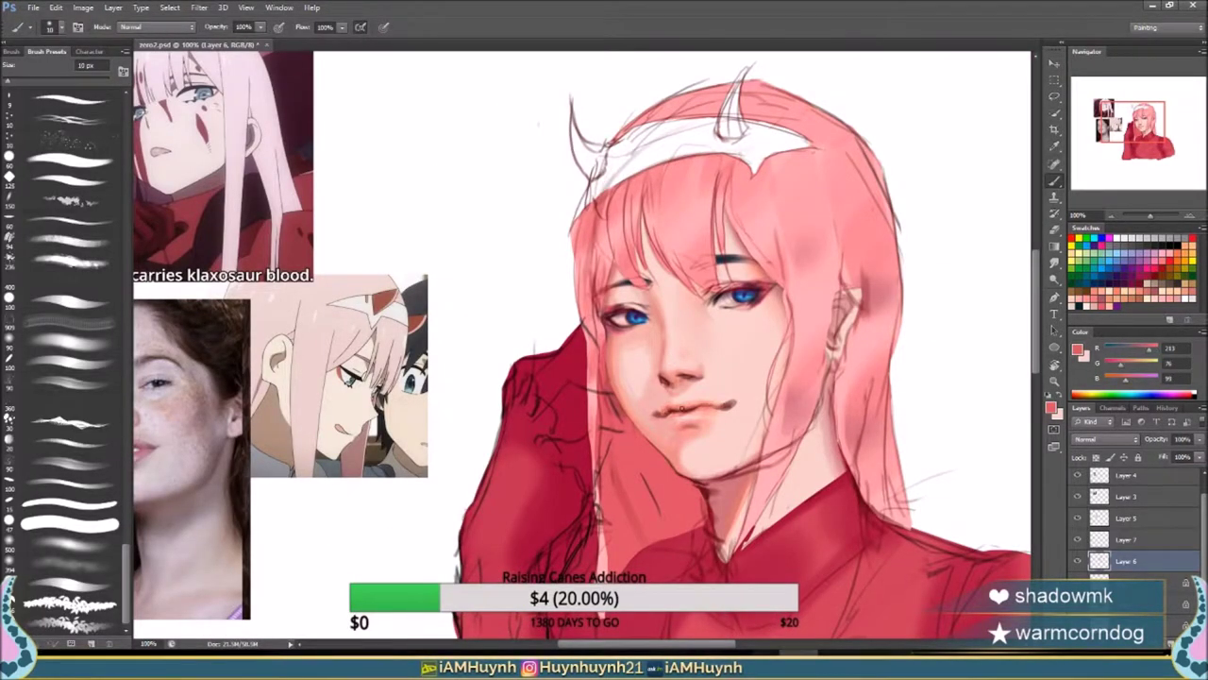
Touch up the mouth area with sampled skin pink, then reshape the mouth corners in Liquify with brush size 55.
{"action": "left_click", "coordinate": [664, 409], "text": "alt"}
{"action": "key", "text": "h"}
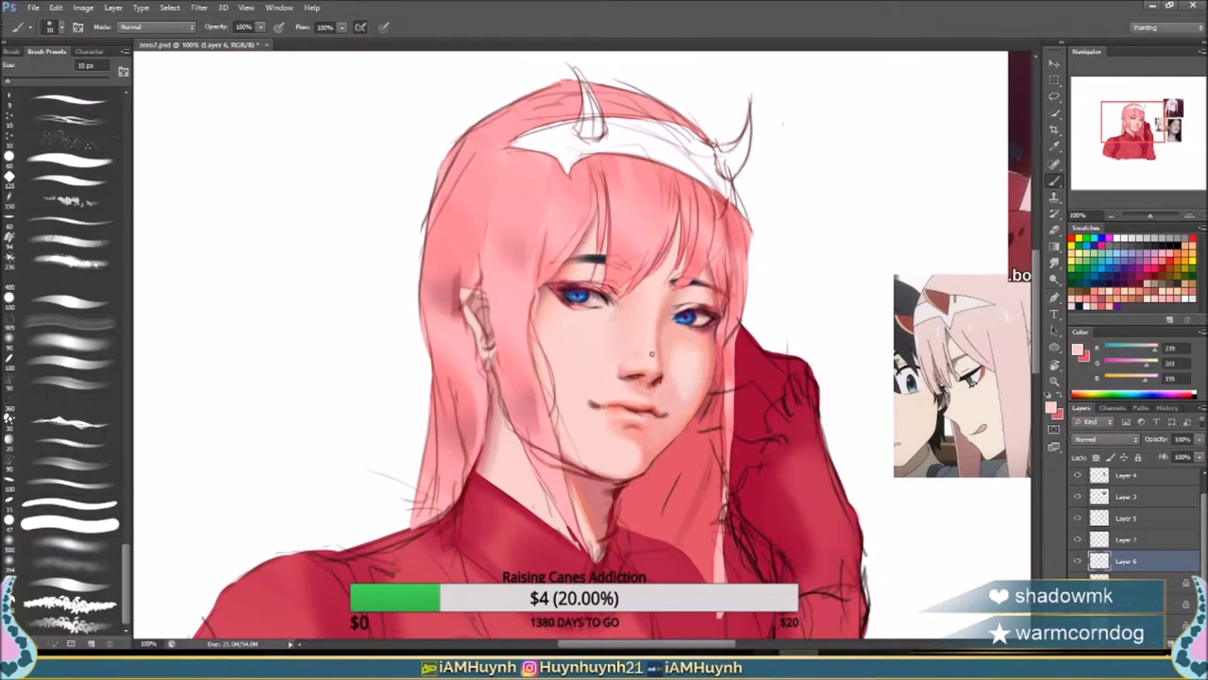
{"action": "key", "text": "h"}
{"action": "key", "text": "shift+ctrl+x"}
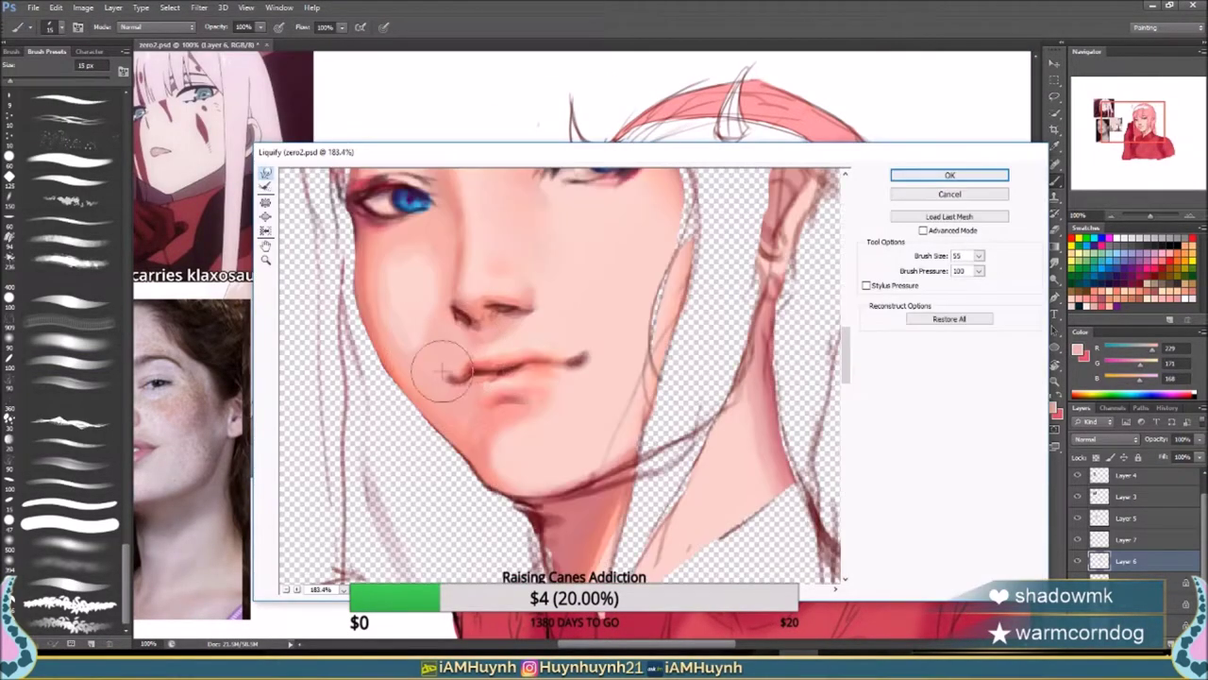
{"action": "left_click", "coordinate": [944, 175]}
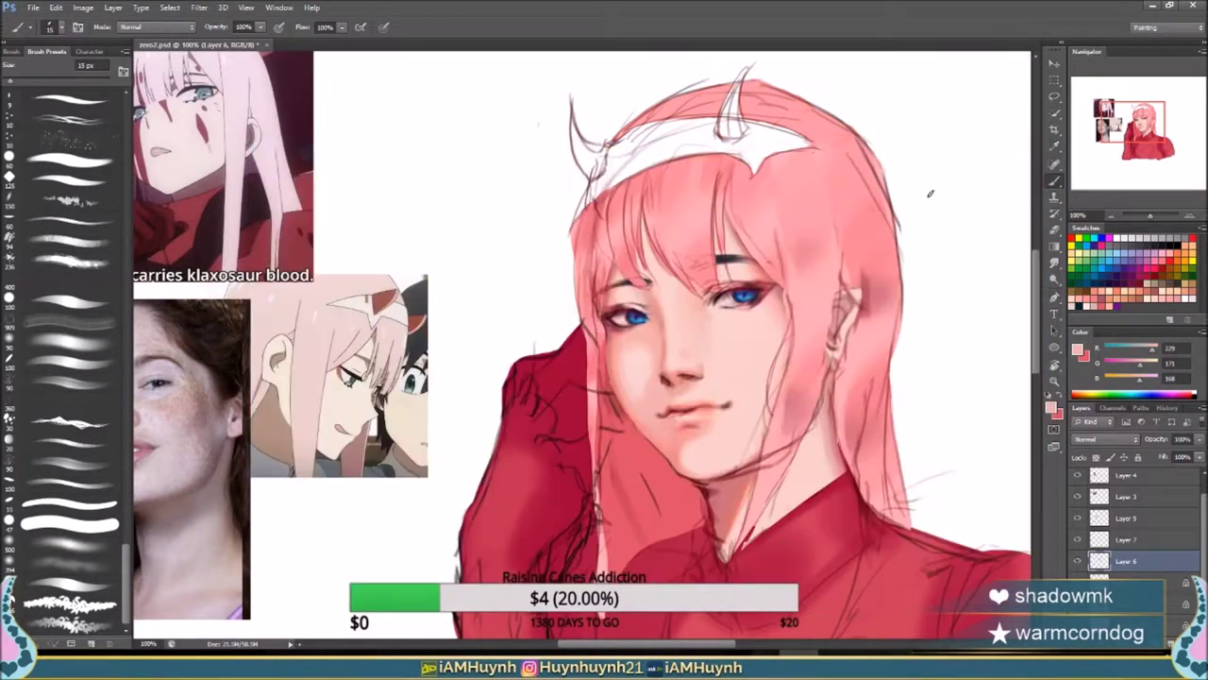
Refine the lip line and mouth corners with sampled dark red and skin tones, comparing against the mirrored view.
{"action": "key", "text": "h"}
{"action": "left_click", "coordinate": [661, 416], "text": "alt"}
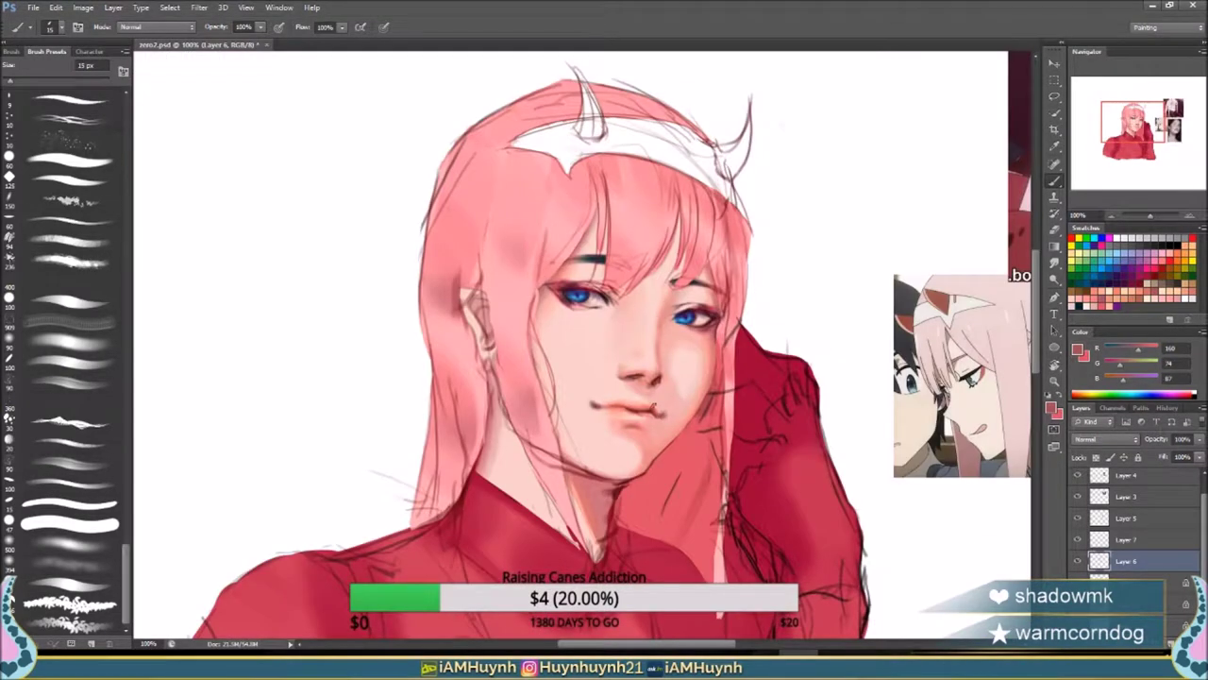
{"action": "key", "text": "h"}
{"action": "key", "text": "bracketright"}
{"action": "key", "text": "h"}
{"action": "left_click", "coordinate": [661, 383], "text": "alt"}
{"action": "key", "text": "h"}
{"action": "left_click", "coordinate": [659, 324], "text": "alt"}
Retouch the skin around the mouth, chin and nose with sampled mauve and pink tones, alternating brush presets.
{"action": "key", "text": "comma"}
{"action": "key", "text": "h"}
{"action": "key", "text": "h"}
{"action": "key", "text": "h"}
{"action": "key", "text": "period"}
{"action": "key", "text": "h"}
{"action": "left_click", "coordinate": [687, 474], "text": "alt"}
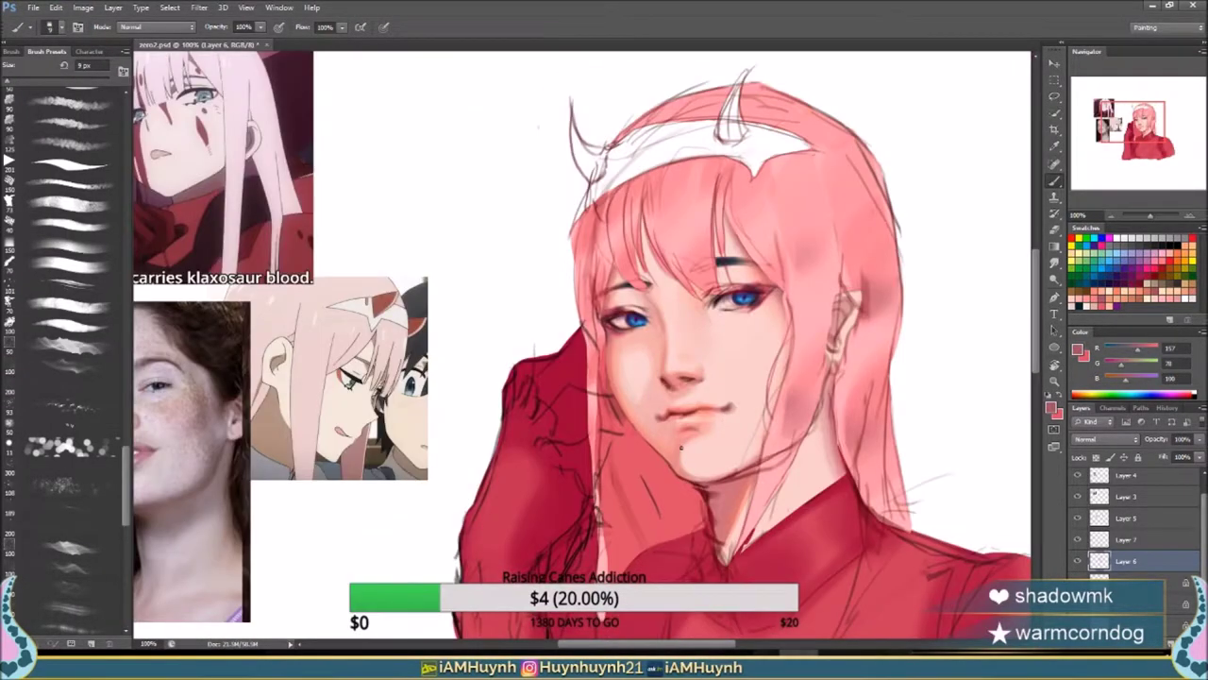
{"action": "key", "text": "h"}
{"action": "left_click", "coordinate": [691, 365], "text": "alt"}
{"action": "key", "text": "h"}
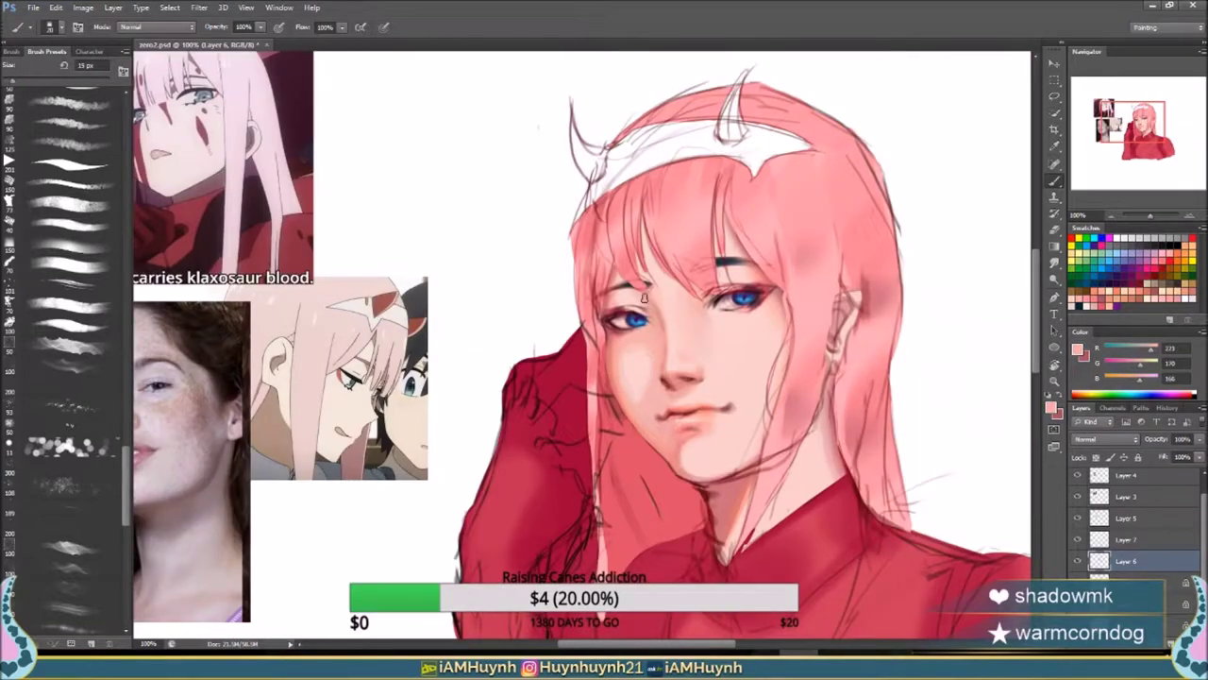
Draw the lower eyelid crease under the eye with a 9 px brush and blend it with sampled skin pink.
{"action": "left_click", "coordinate": [687, 313], "text": "alt"}
{"action": "key", "text": "comma"}
{"action": "key", "text": "h"}
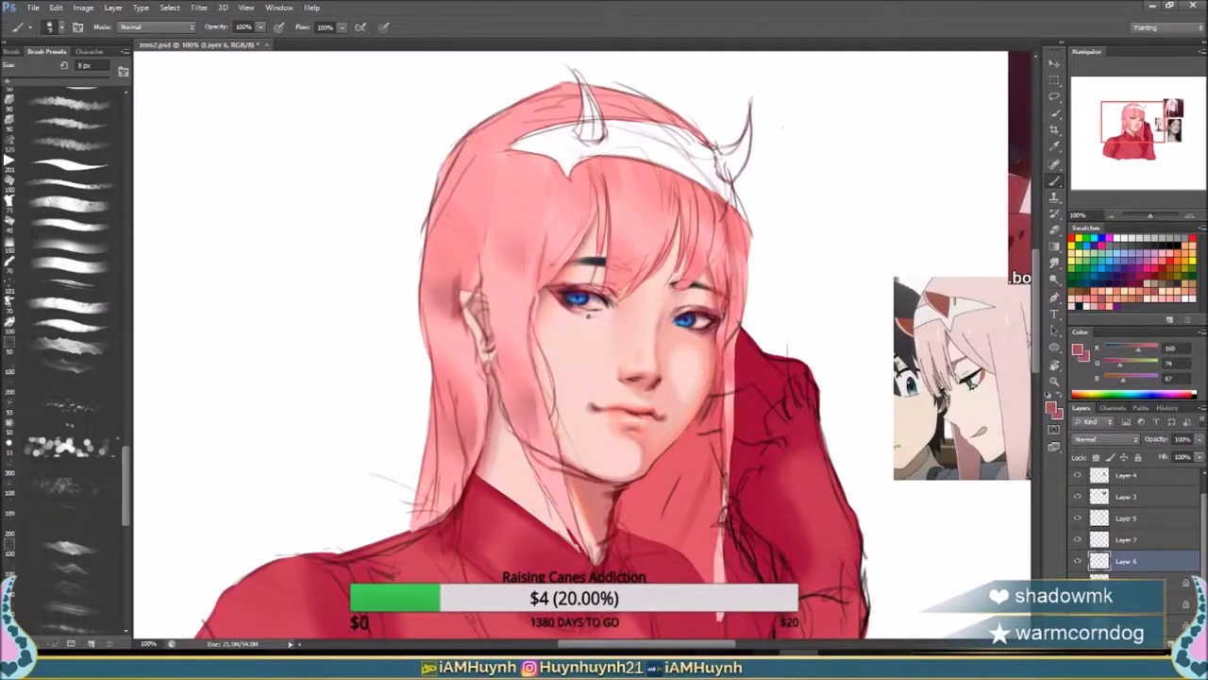
{"action": "key", "text": "h"}
{"action": "left_click", "coordinate": [756, 315], "text": "alt"}
{"action": "key", "text": "h"}
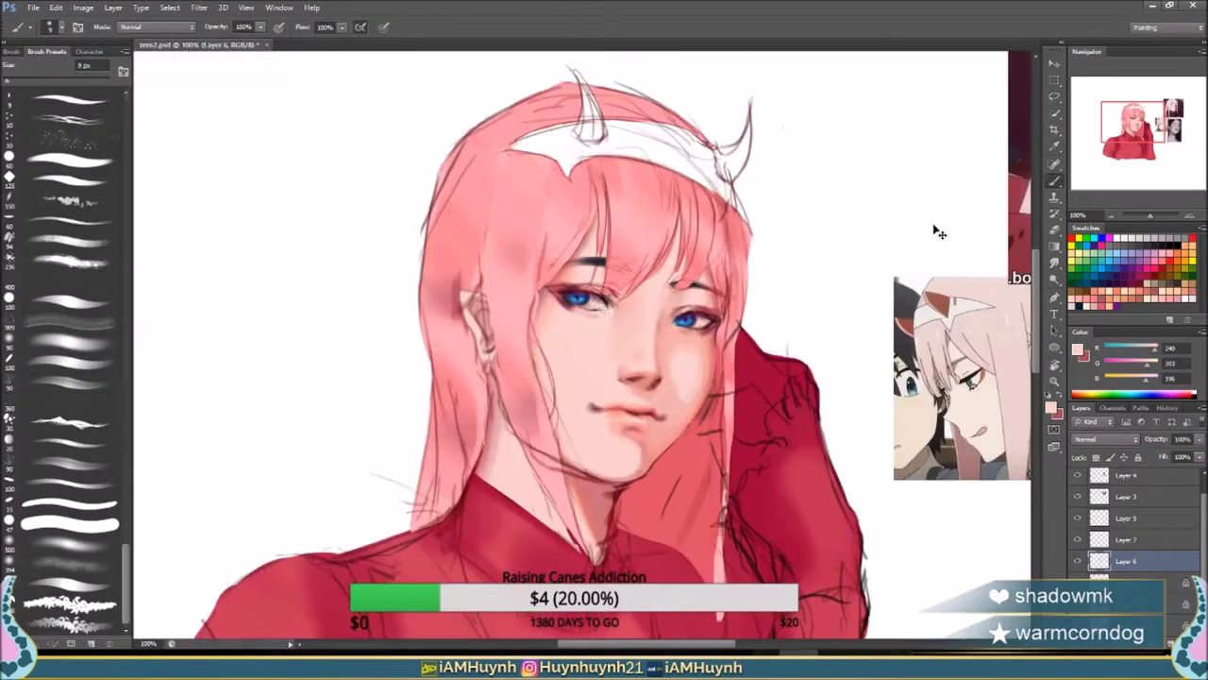
{"action": "left_click", "coordinate": [596, 306], "text": "alt"}
{"action": "key", "text": "h"}
{"action": "key", "text": "period"}
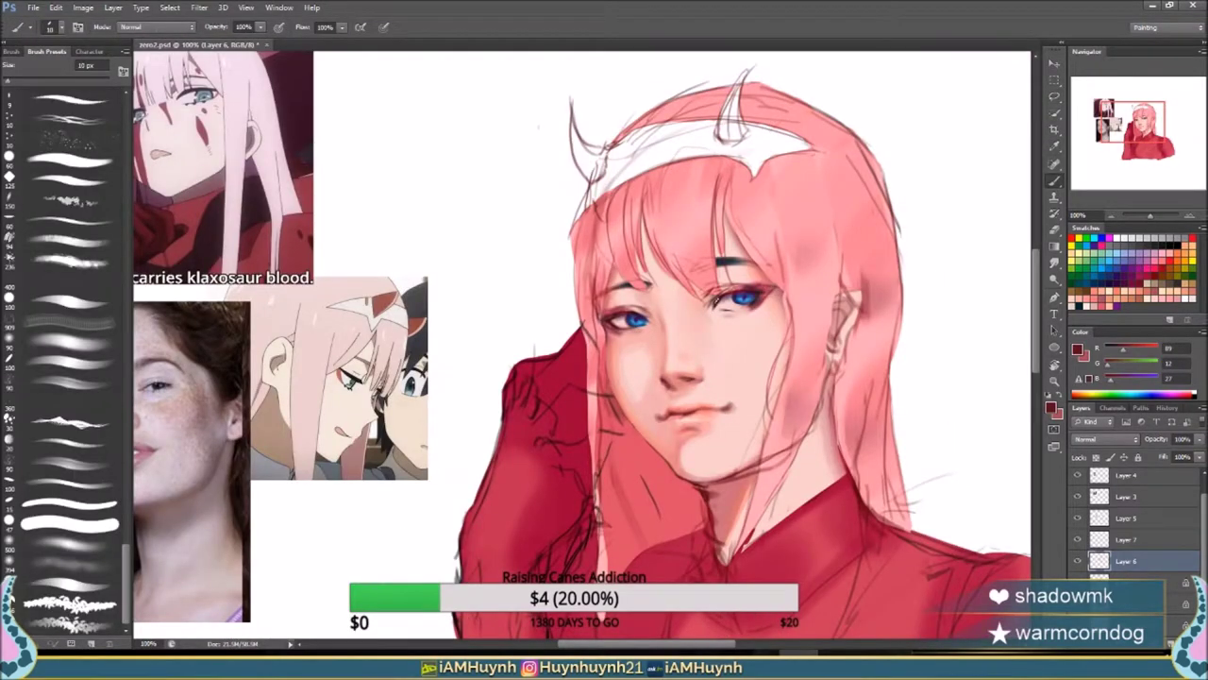
Adjust the eye shapes with Liquify and touch up the eye area with a 4 px brush in light skin pink.
{"action": "key", "text": "shift+ctrl+x"}
{"action": "scroll", "coordinate": [510, 406], "scroll_direction": "up", "scroll_amount": 3}
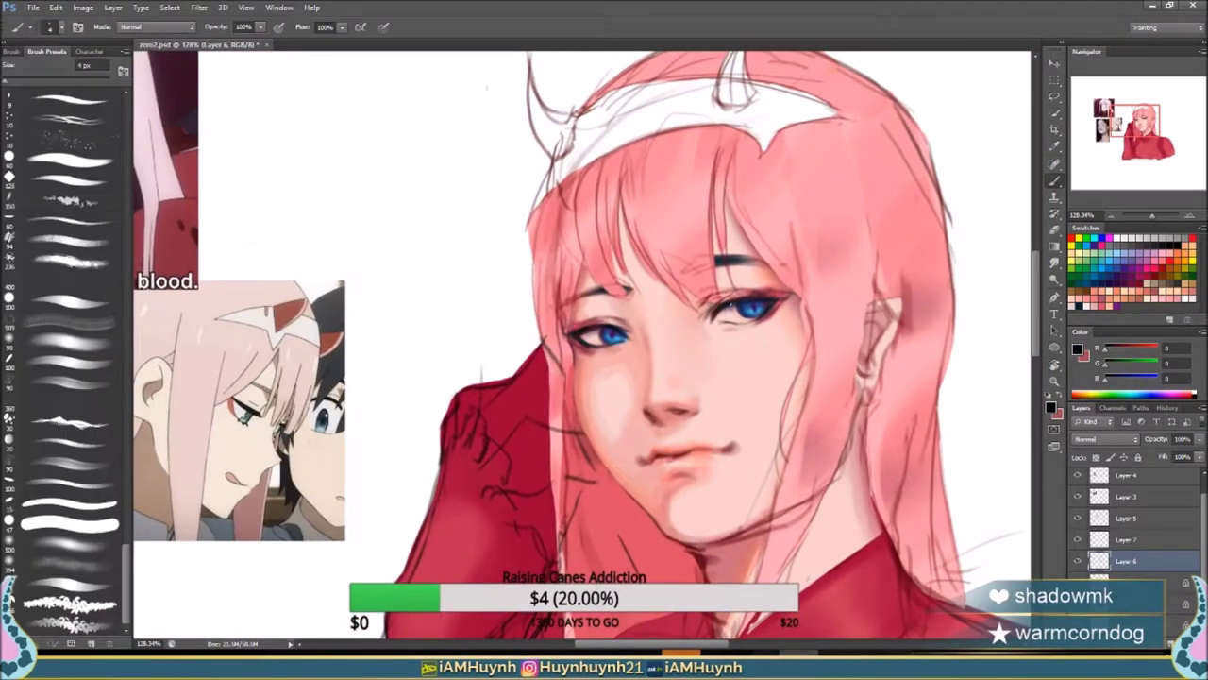
{"action": "left_click", "coordinate": [845, 229], "text": "alt"}
{"action": "left_click", "coordinate": [199, 7]}
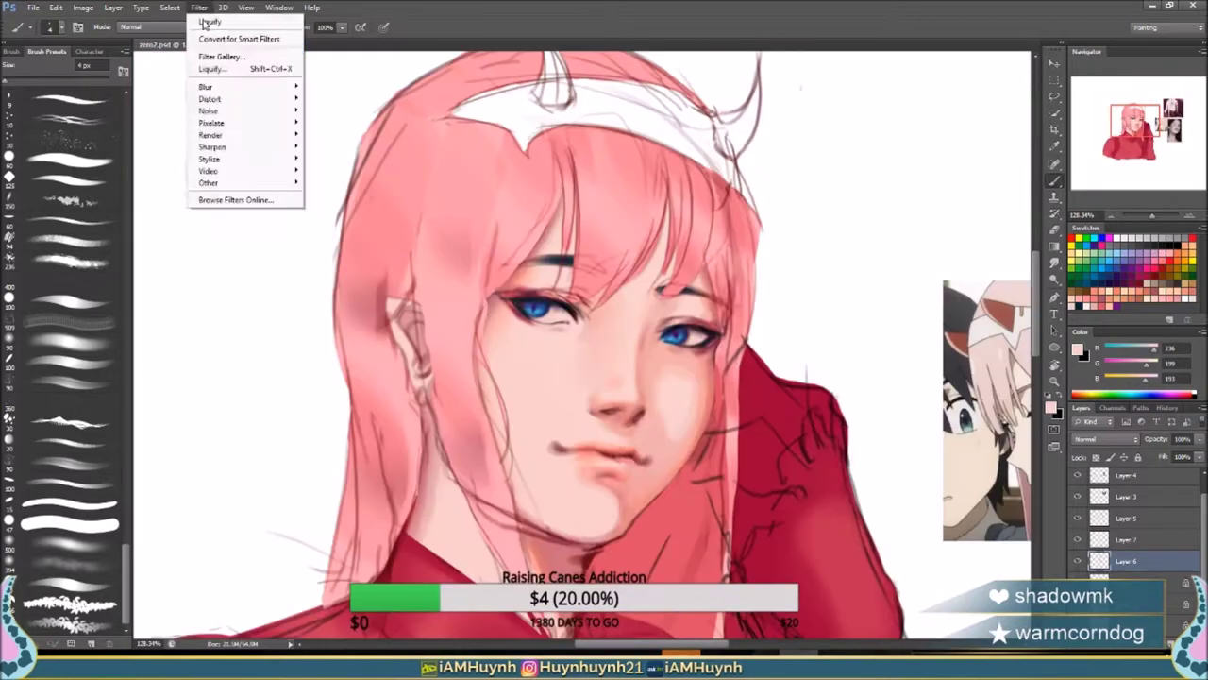
{"action": "left_click", "coordinate": [216, 65]}
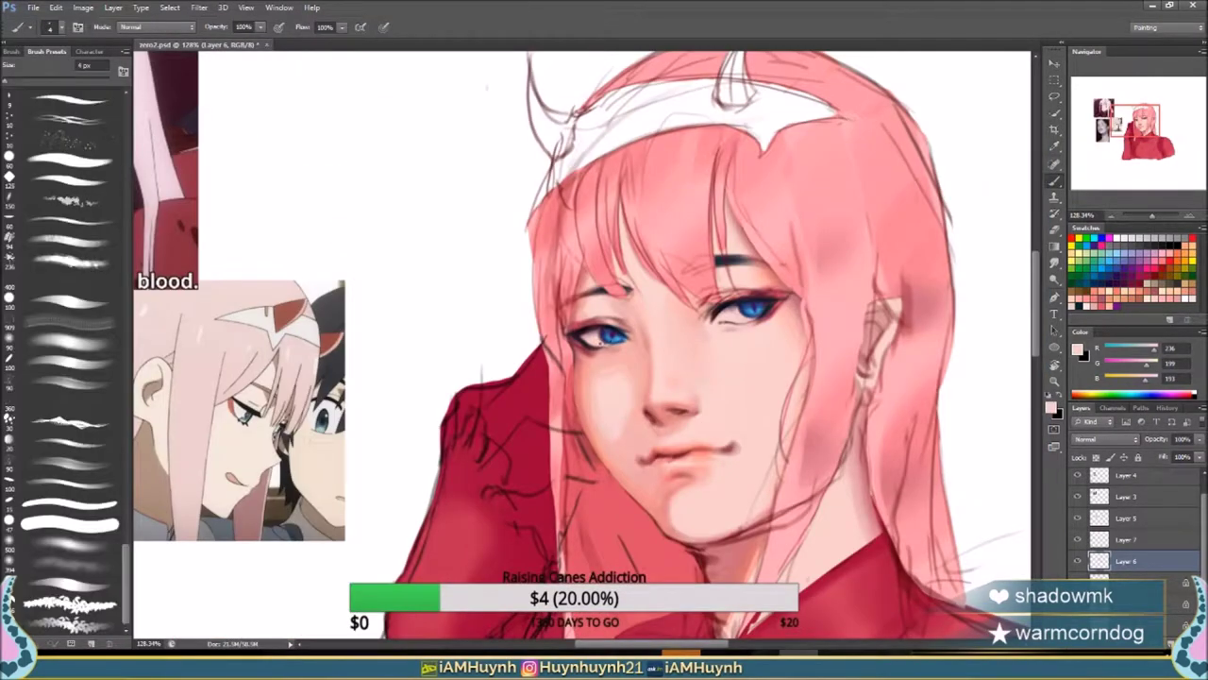
Draw fine black lower lashes under both eyes with a 3 px brush, checking them in the mirrored view.
{"action": "left_click", "coordinate": [604, 343], "text": "alt"}
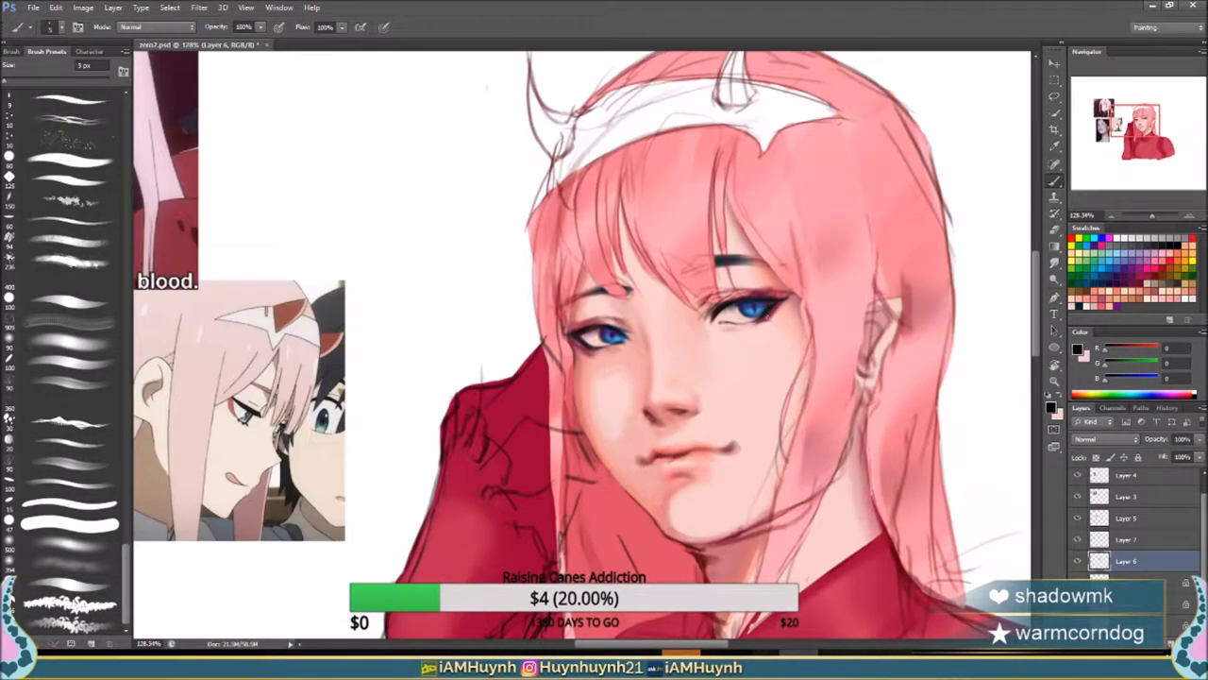
{"action": "key", "text": "ctrl+shift+h"}
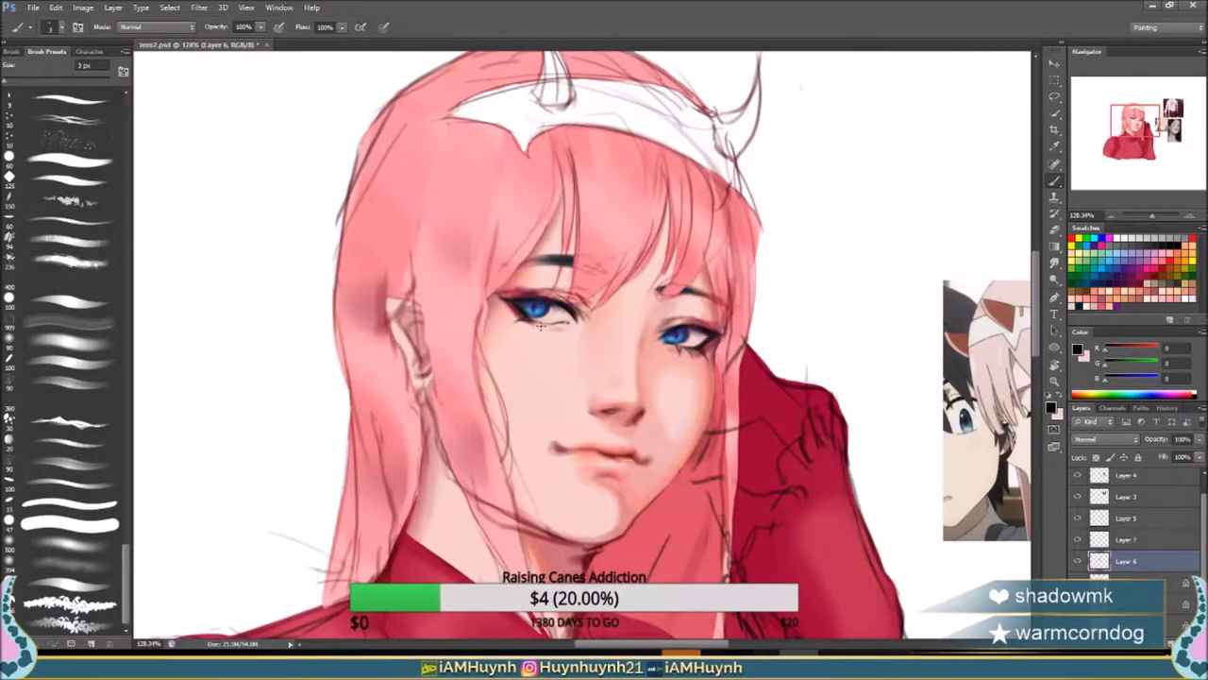
{"action": "left_click_drag", "start_coordinate": [526, 319], "coordinate": [566, 322]}
{"action": "key", "text": "ctrl+shift+h"}
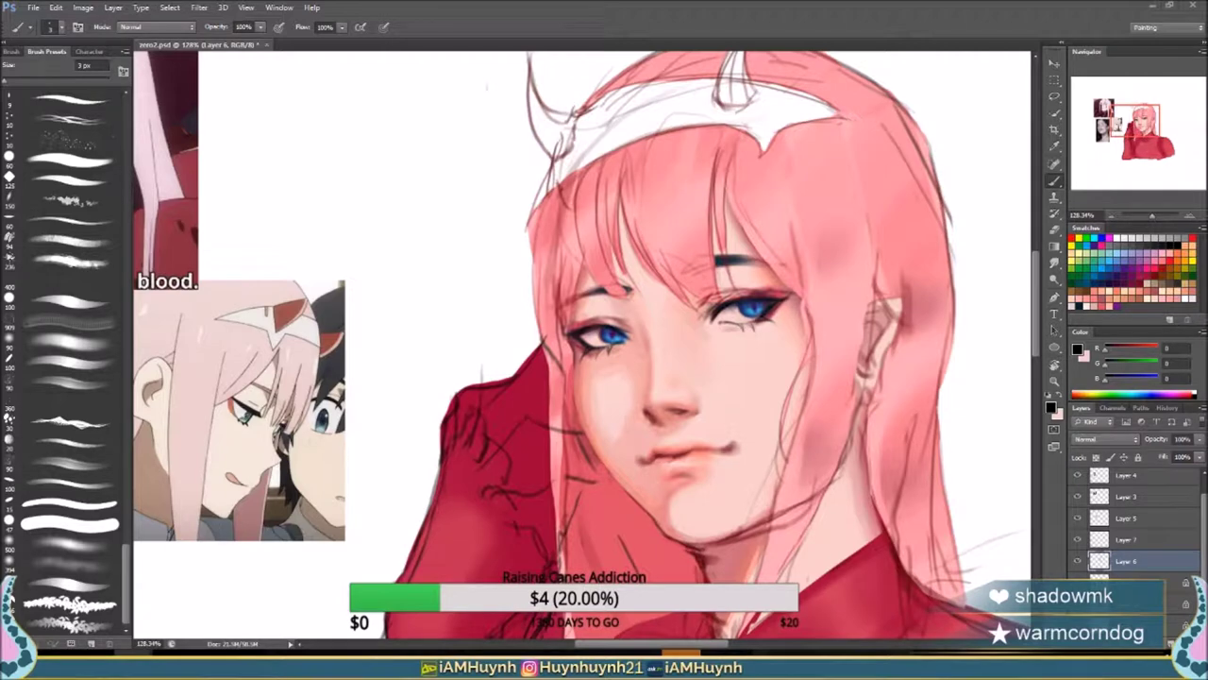
{"action": "key", "text": "ctrl+shift+h"}
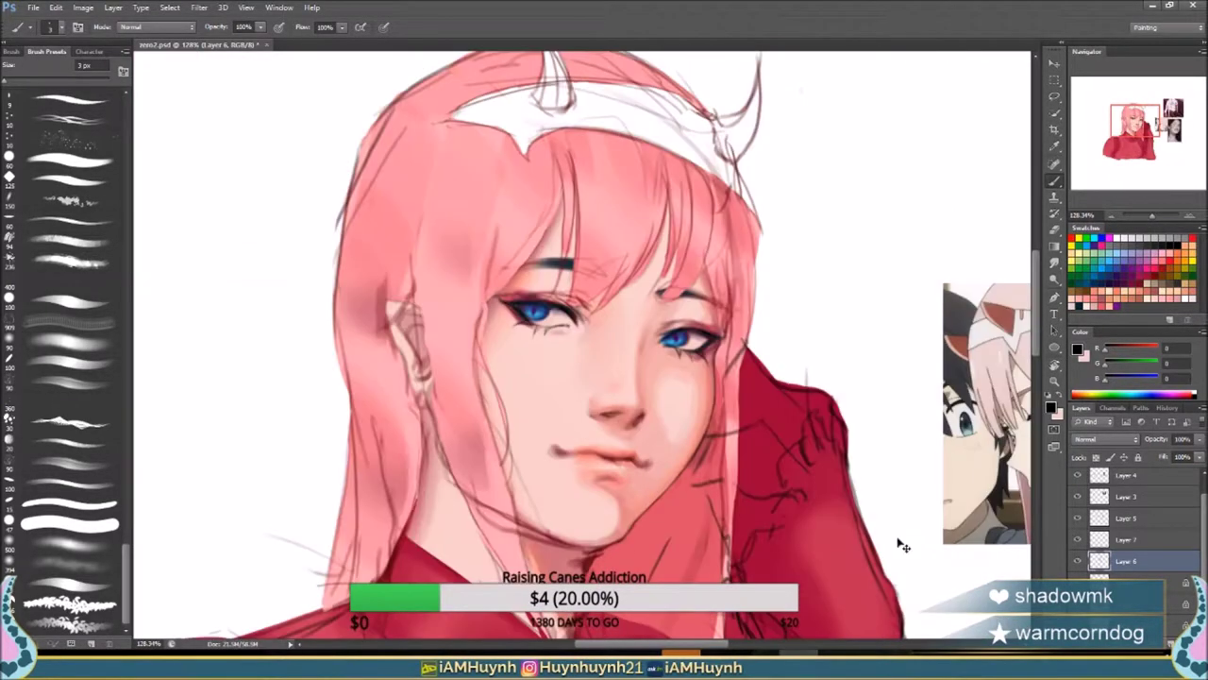
Erase stray sketch lines where the hair and neck meet the uniform collar.
{"action": "scroll", "coordinate": [532, 221], "scroll_direction": "down", "scroll_amount": 1}
{"action": "key", "text": "l"}
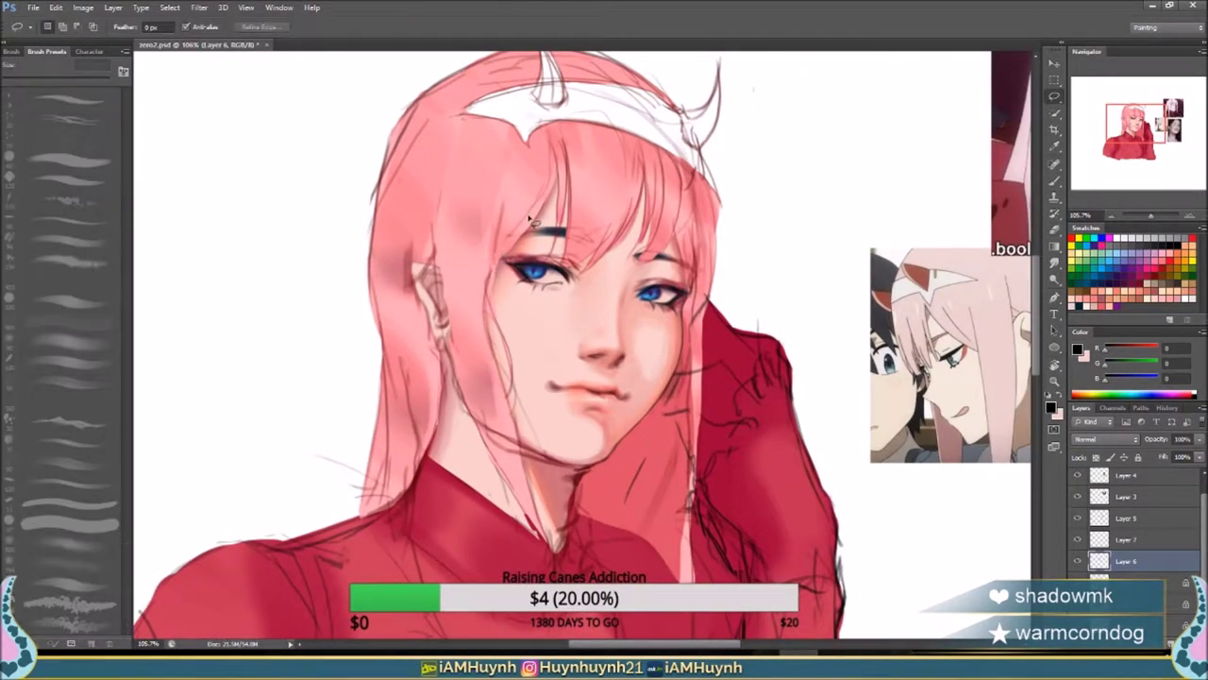
{"action": "key", "text": "b"}
{"action": "key", "text": "ctrl+shift+h"}
{"action": "key", "text": "ctrl+shift+h"}
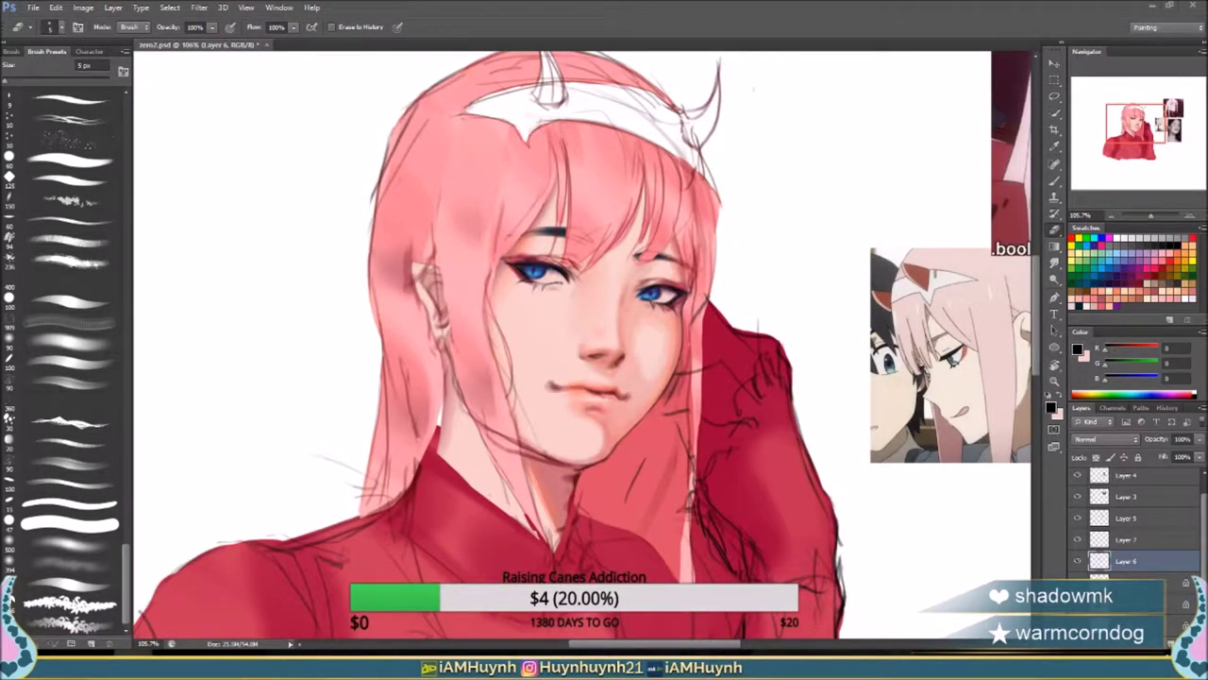
{"action": "key", "text": "b"}
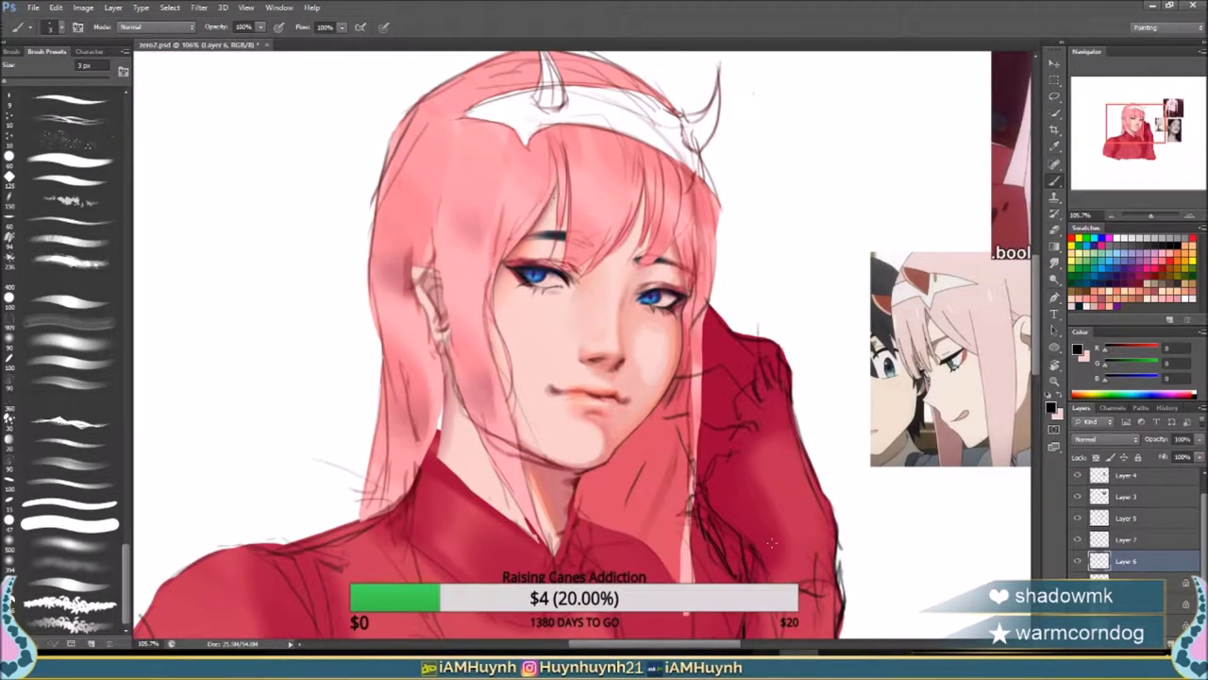
Soften the skin around the mouth and chin with a 20 px brush in sampled salmon pink.
{"action": "left_click", "coordinate": [528, 416], "text": "alt"}
{"action": "key", "text": "h"}
{"action": "left_click", "coordinate": [590, 347], "text": "alt"}
{"action": "left_click", "coordinate": [590, 348], "text": "ctrl"}
{"action": "key", "text": "bracketright"}
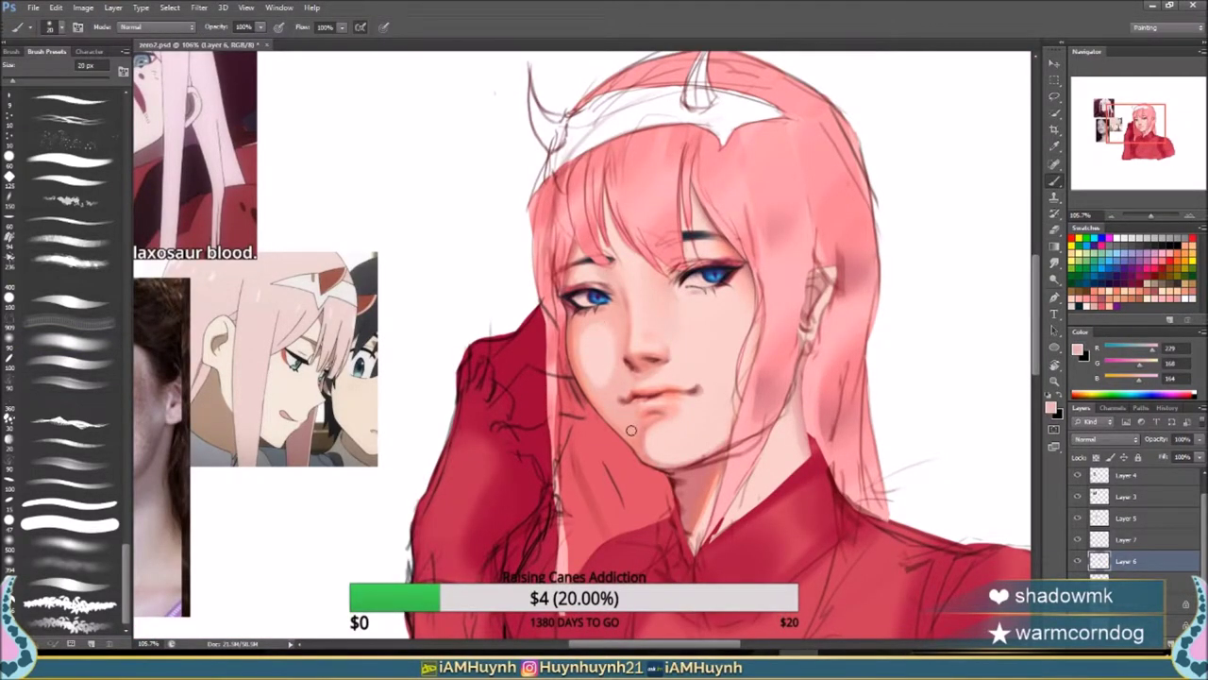
Lasso a highlight shape on the cheek below the far eye and fill it with sampled light pink.
{"action": "key", "text": "h"}
{"action": "left_click", "coordinate": [637, 354], "text": "alt"}
{"action": "key", "text": "l"}
{"action": "left_click_drag", "start_coordinate": [663, 332], "coordinate": [642, 380]}
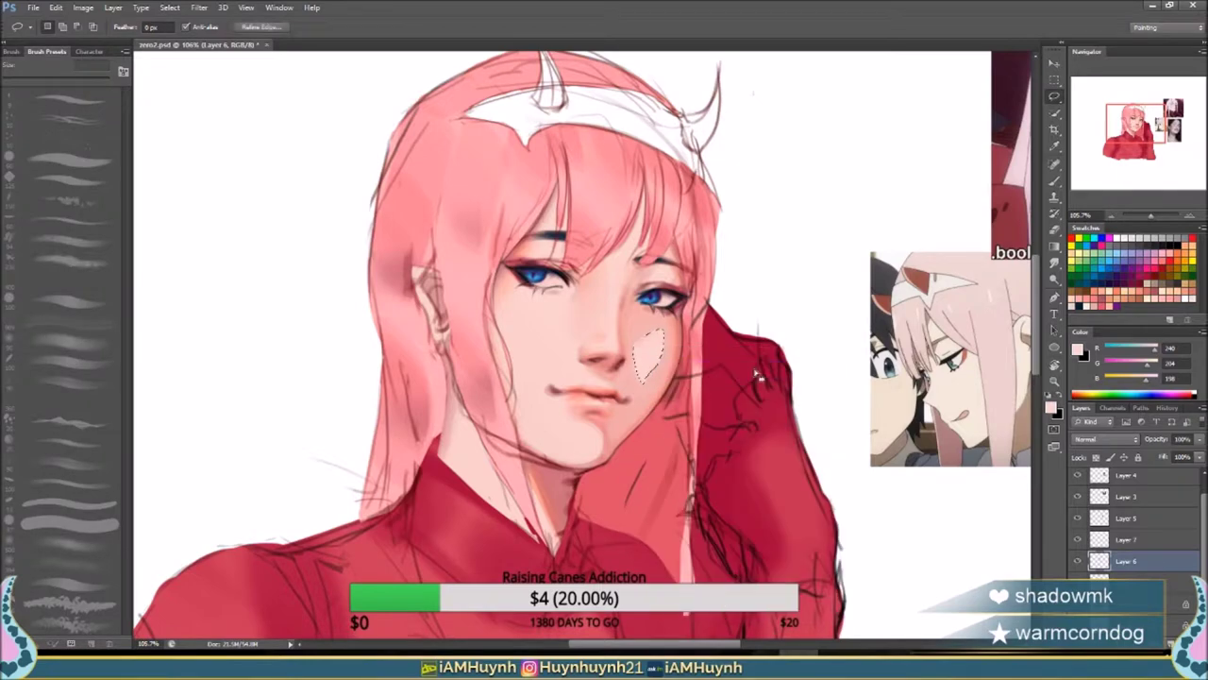
{"action": "key", "text": "ctrl+d"}
{"action": "key", "text": "h"}
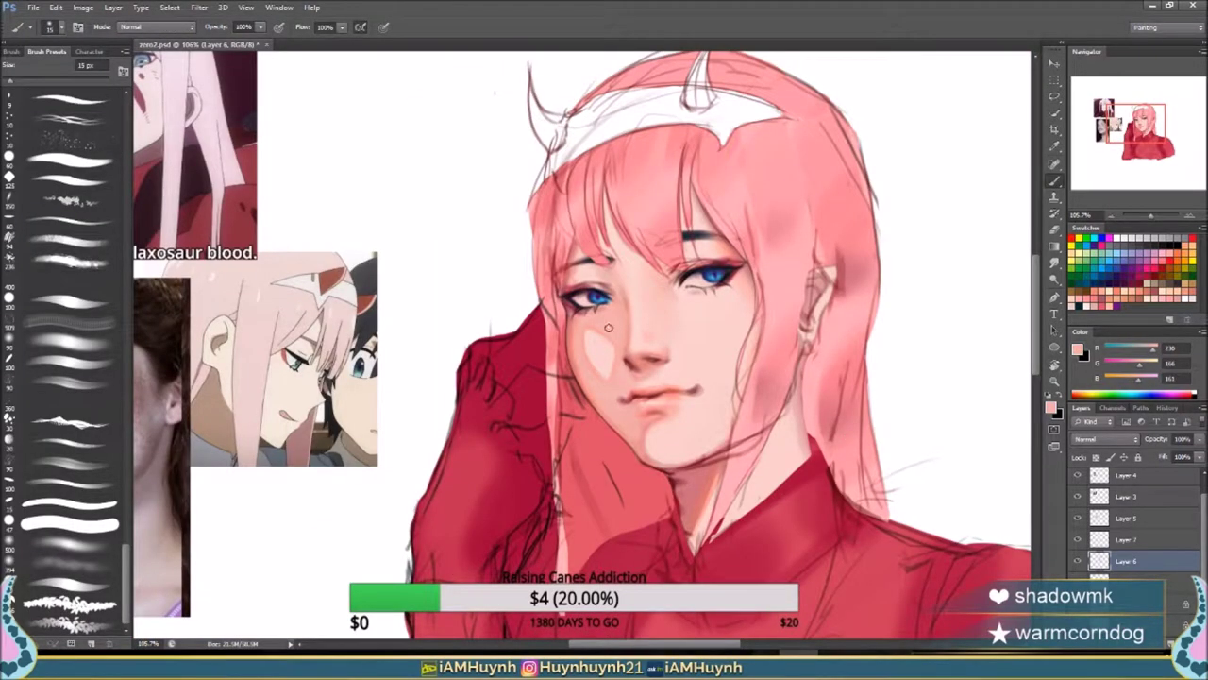
{"action": "key", "text": "h"}
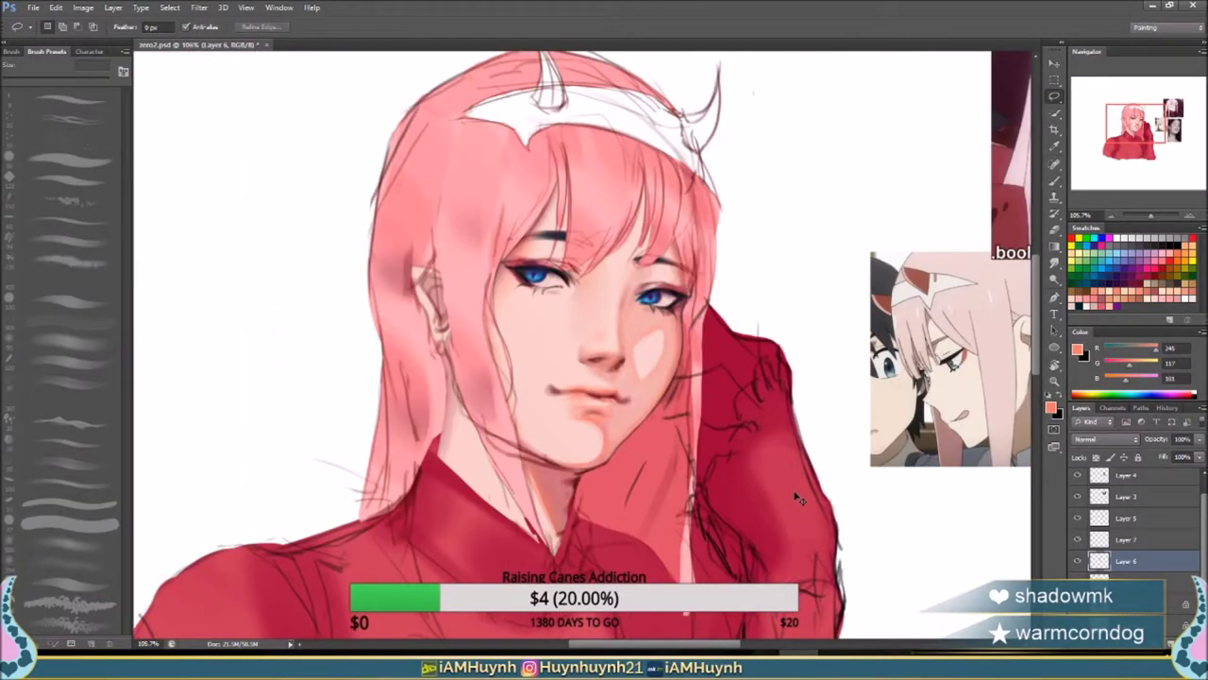
Retouch the mouth and nearby cheek with sampled skin and lip tones using a 20 px brush.
{"action": "key", "text": "h"}
{"action": "left_click", "coordinate": [647, 398], "text": "alt"}
{"action": "left_click", "coordinate": [647, 397], "text": "alt"}
{"action": "left_click", "coordinate": [687, 385], "text": "alt"}
{"action": "key", "text": "x"}
{"action": "key", "text": "bracketright"}
{"action": "left_click", "coordinate": [717, 388]}
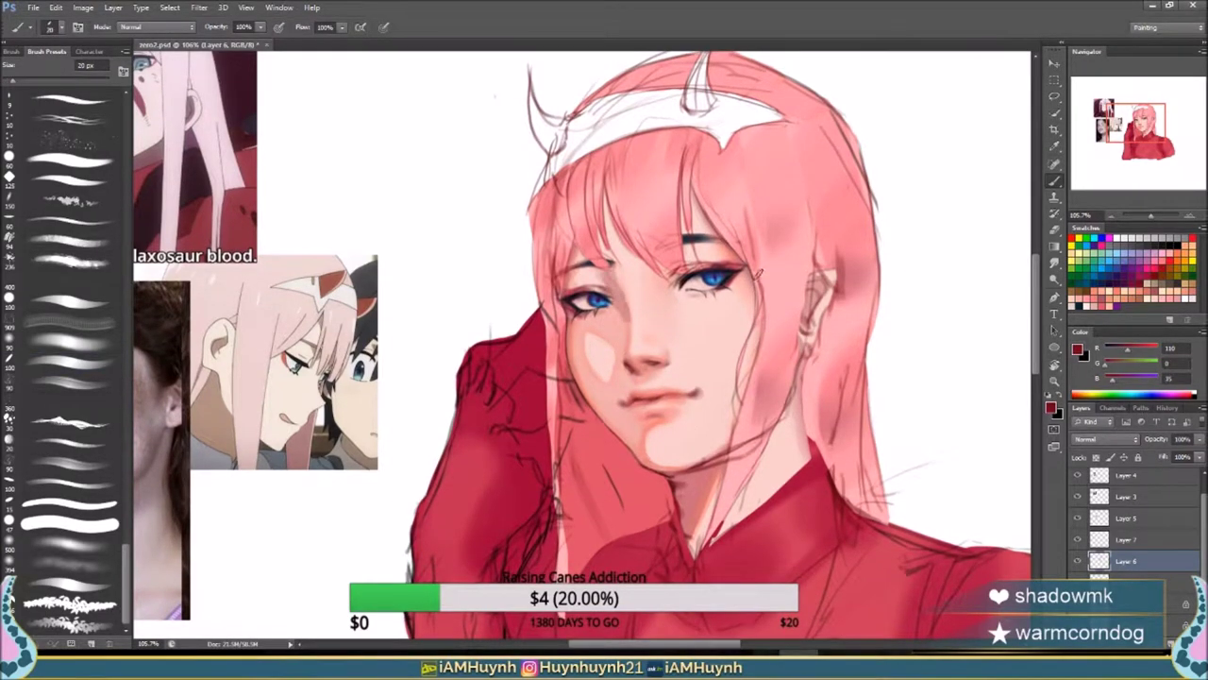
Blend the skin along the cheek and jaw with sampled coral and light pink, reducing the brush to 10 px.
{"action": "key", "text": "r"}
{"action": "left_click_drag", "start_coordinate": [599, 273], "coordinate": [722, 141]}
{"action": "key", "text": "b"}
{"action": "key", "text": "ctrl+shift+h"}
{"action": "left_click", "coordinate": [650, 276], "text": "alt"}
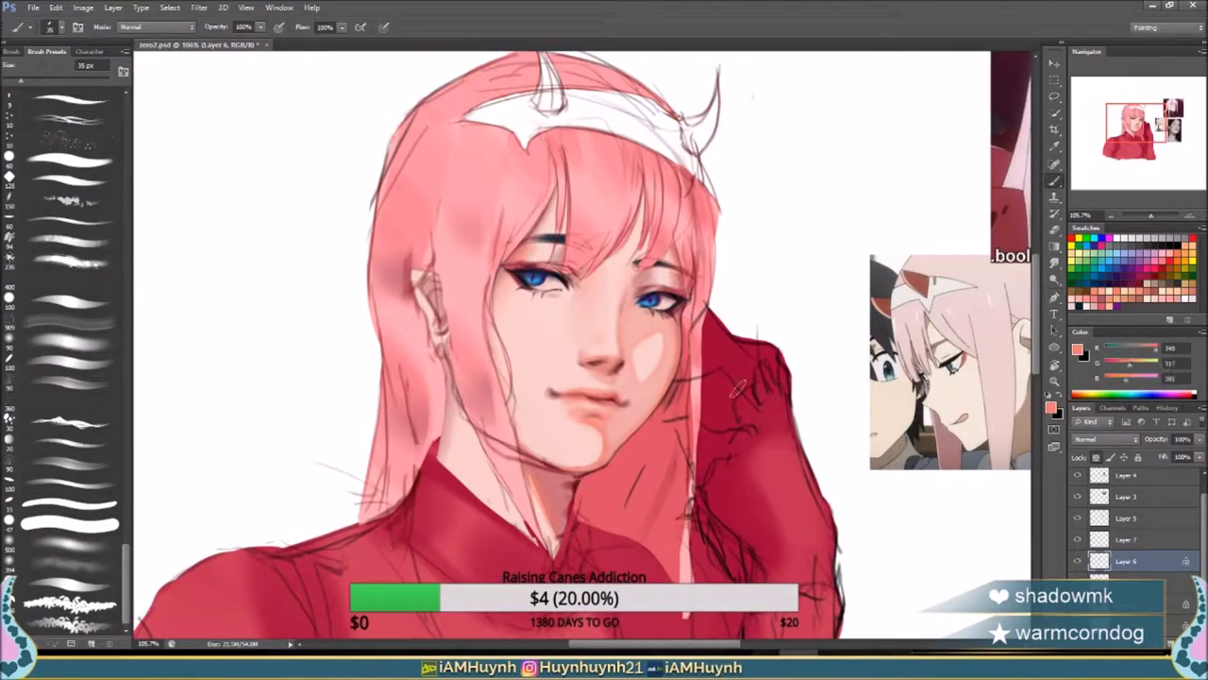
{"action": "key", "text": "bracketleft"}
{"action": "key", "text": "bracketleft"}
{"action": "key", "text": "bracketleft"}
{"action": "left_click", "coordinate": [532, 425], "text": "alt"}
{"action": "key", "text": "ctrl+shift+h"}
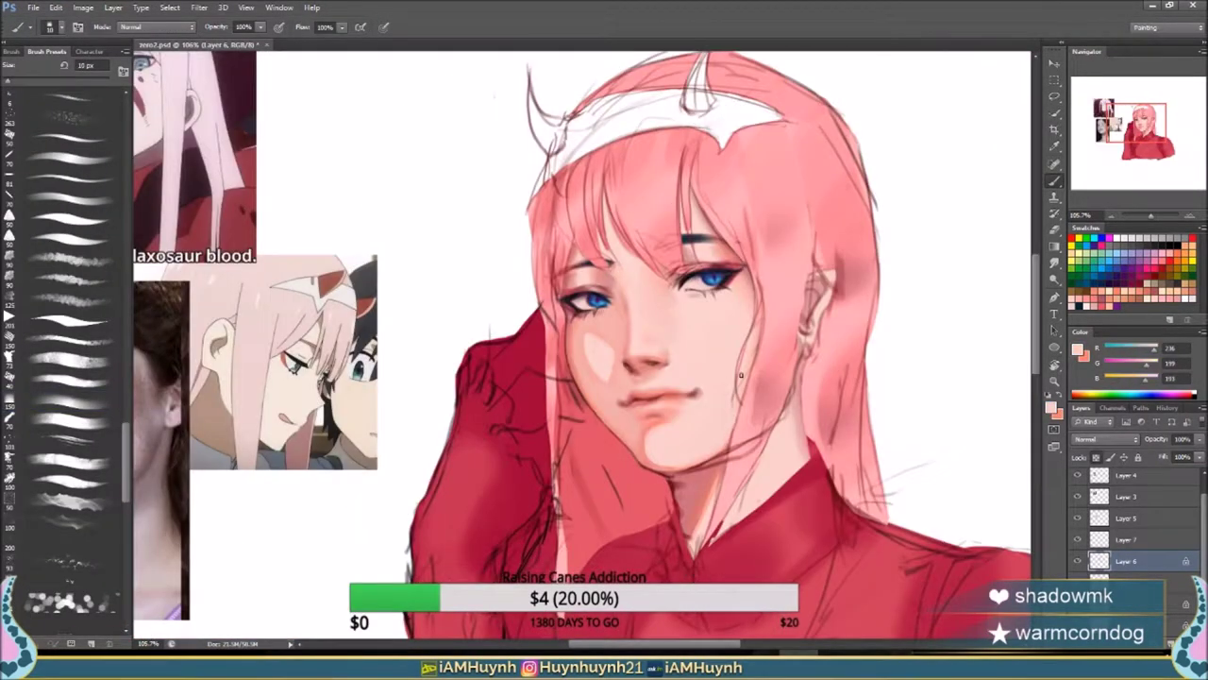
Draw thin black hair strands beside the near eye and cheek with a 3 px brush, checking them in the mirrored view.
{"action": "key", "text": "bracketleft"}
{"action": "key", "text": "bracketleft"}
{"action": "key", "text": "bracketleft"}
{"action": "key", "text": "bracketleft"}
{"action": "key", "text": "bracketleft"}
{"action": "key", "text": "bracketleft"}
{"action": "key", "text": "bracketleft"}
{"action": "key", "text": "d"}
{"action": "key", "text": "ctrl+shift+h"}
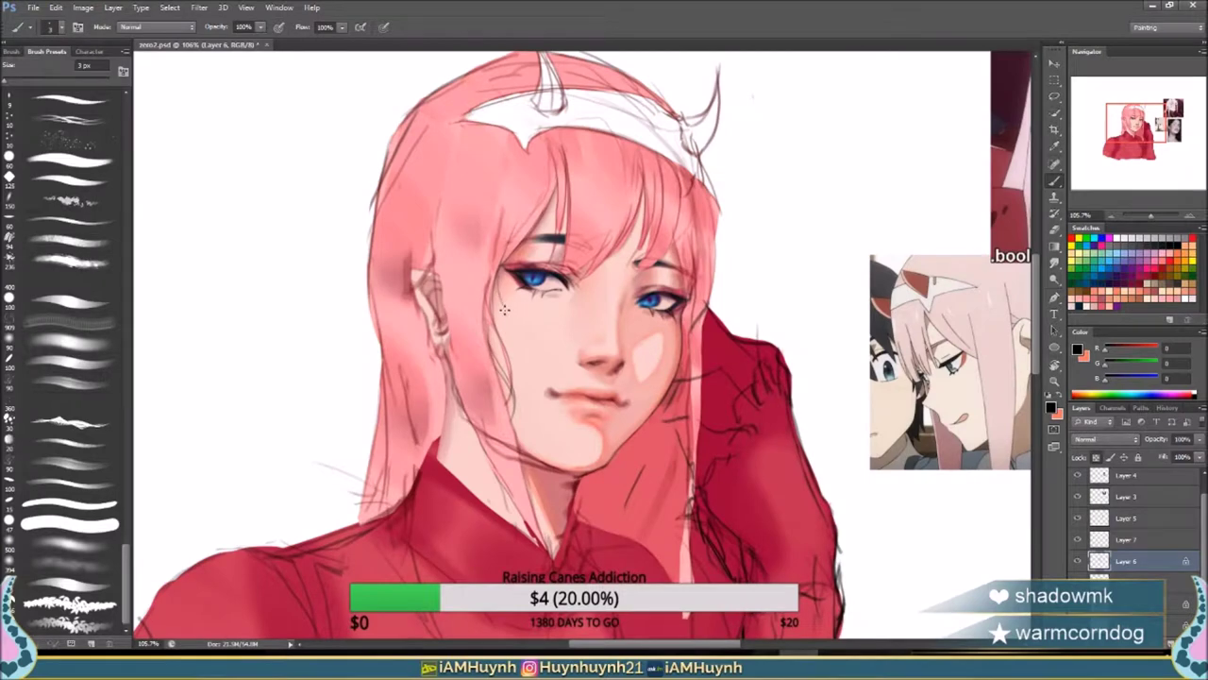
{"action": "key", "text": "ctrl+shift+h"}
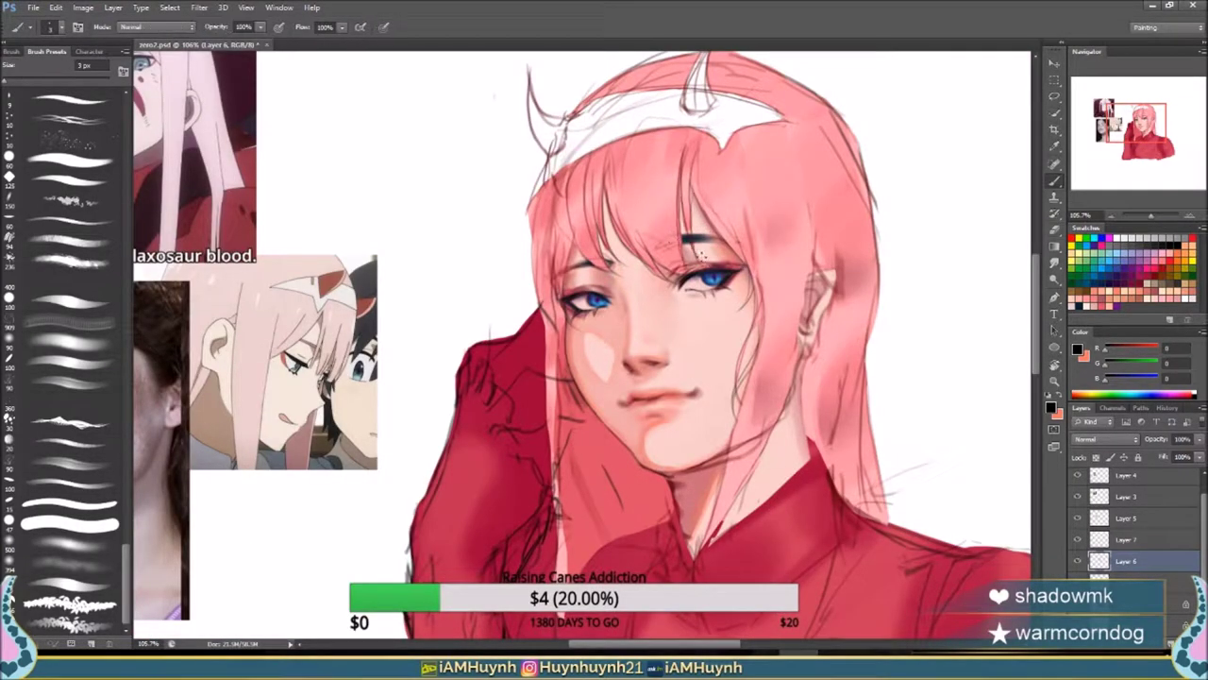
{"action": "key", "text": "ctrl+shift+h"}
{"action": "key", "text": "l"}
{"action": "scroll", "coordinate": [506, 361], "scroll_direction": "up", "scroll_amount": 4}
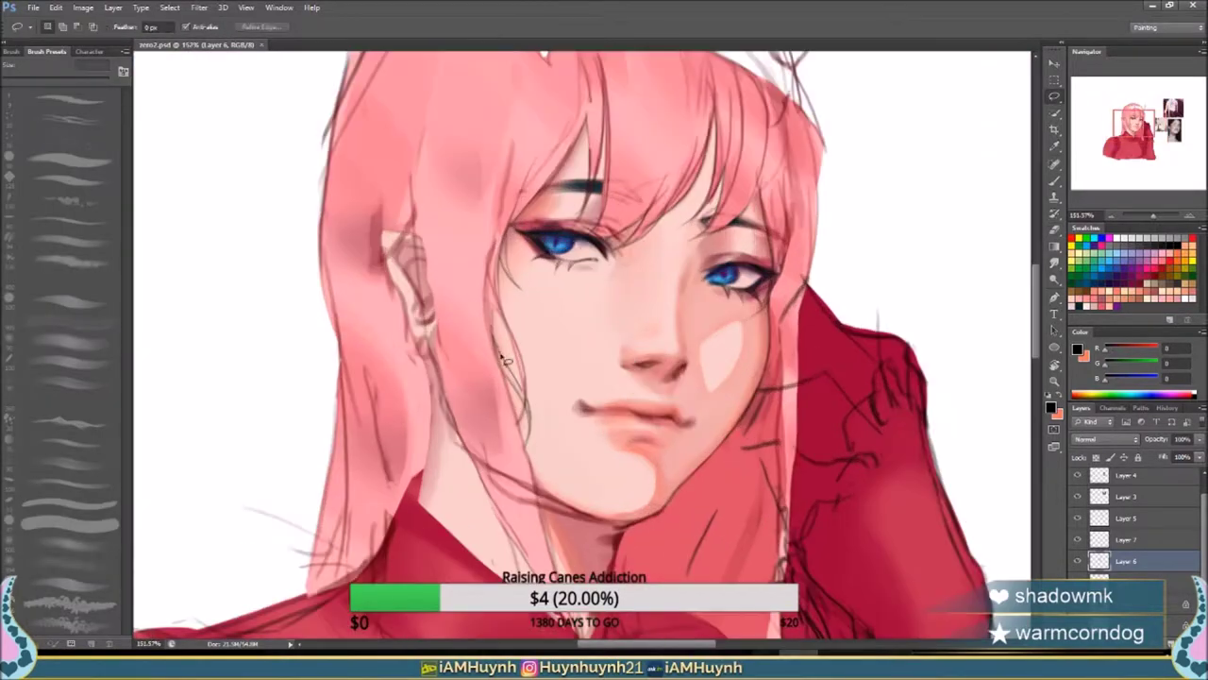
{"action": "key", "text": "b"}
{"action": "scroll", "coordinate": [472, 243], "scroll_direction": "down", "scroll_amount": 2}
{"action": "left_click_drag", "start_coordinate": [472, 243], "coordinate": [881, 345]}
{"action": "scroll", "coordinate": [635, 328], "scroll_direction": "up", "scroll_amount": 2}
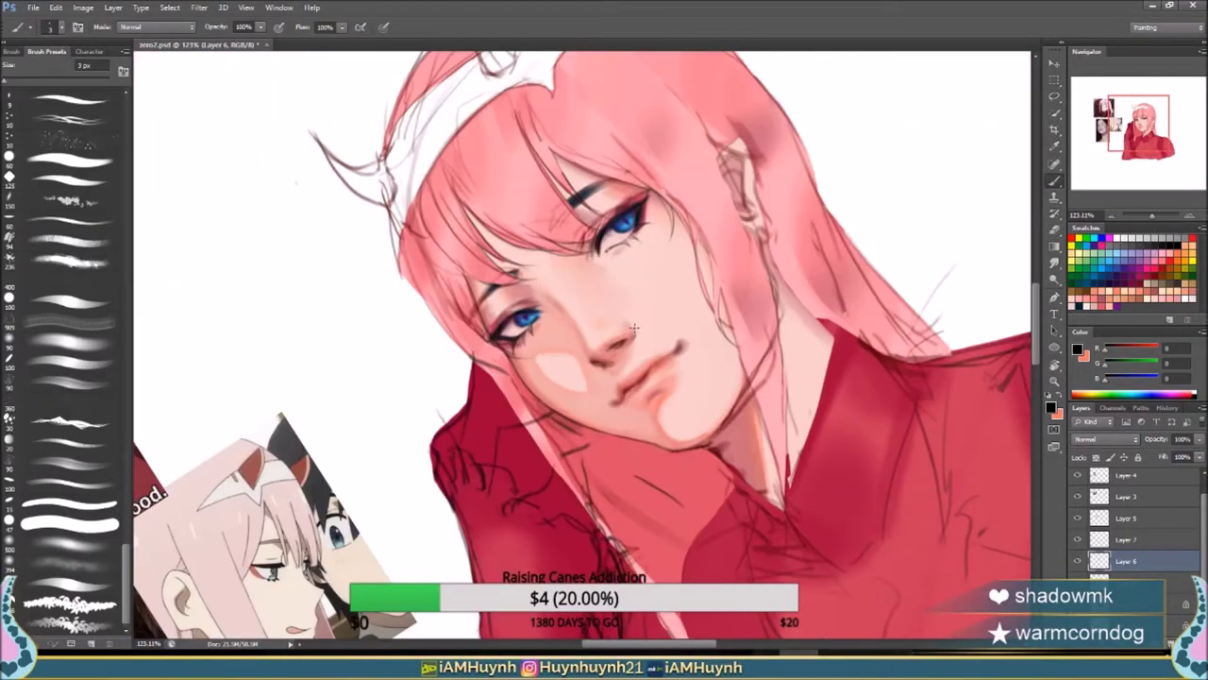
{"action": "key", "text": "ctrl+shift+h"}
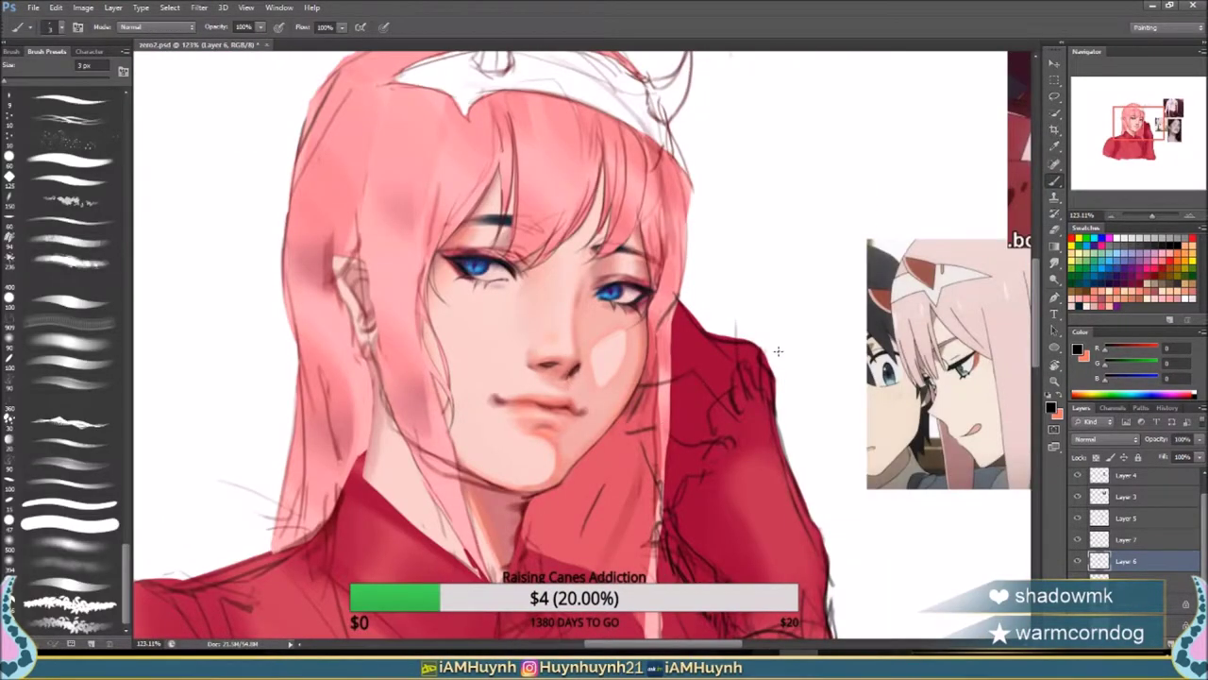
Hide the red uniform colouring and clean up the back hair on Layer 9 with a 10 px brush in pink.
{"action": "key", "text": "z"}
{"action": "scroll", "coordinate": [778, 351], "scroll_direction": "down", "scroll_amount": 2}
{"action": "key", "text": "ctrl+shift+h"}
{"action": "scroll", "coordinate": [753, 302], "scroll_direction": "up", "scroll_amount": 1}
{"action": "key", "text": "b"}
{"action": "key", "text": "ctrl+shift+h"}
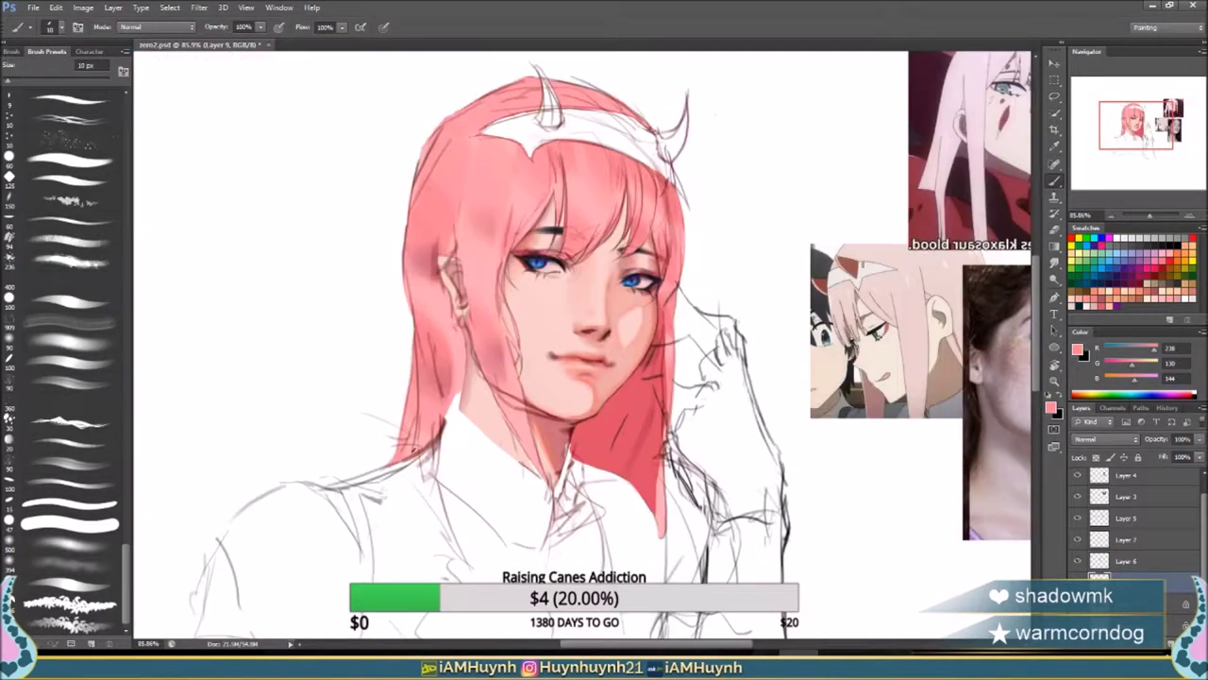
{"action": "key", "text": "e"}
Refine the raised hand's sketch with black palm and wrist lines on Layer 7 using a 7 px brush.
{"action": "key", "text": "alt+bracketright"}
{"action": "key", "text": "ctrl+shift+h"}
{"action": "key", "text": "b"}
{"action": "key", "text": "d"}
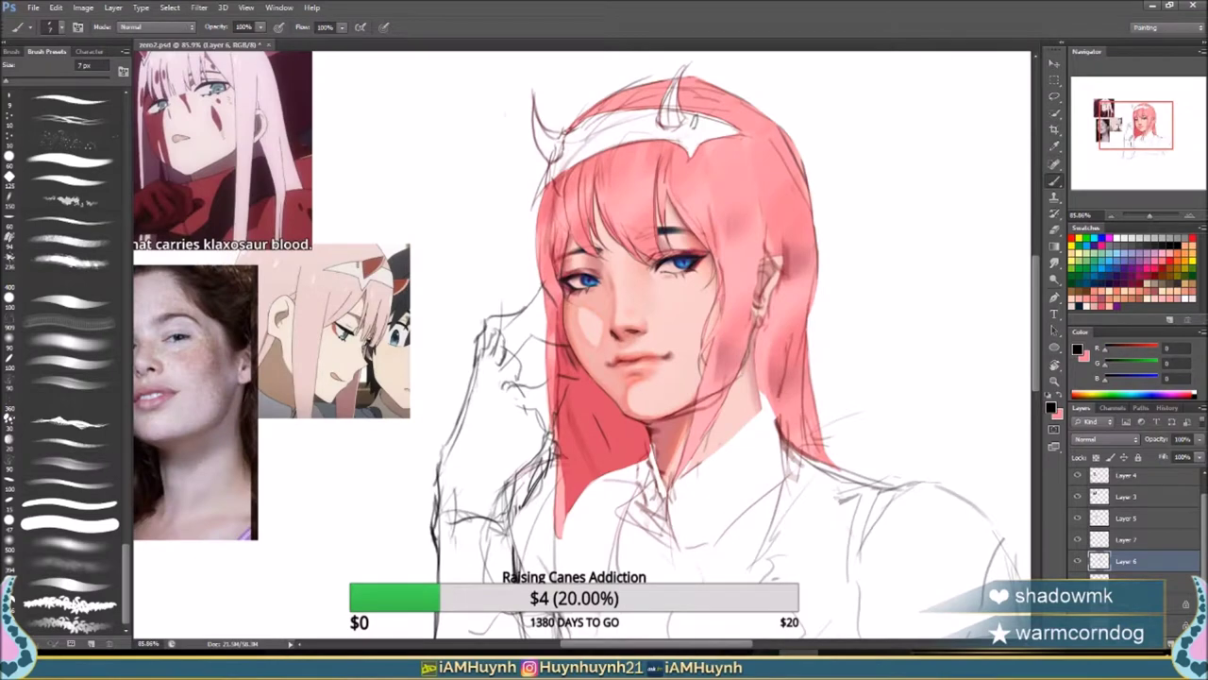
{"action": "left_click", "coordinate": [1082, 545]}
{"action": "key", "text": "ctrl+shift+h"}
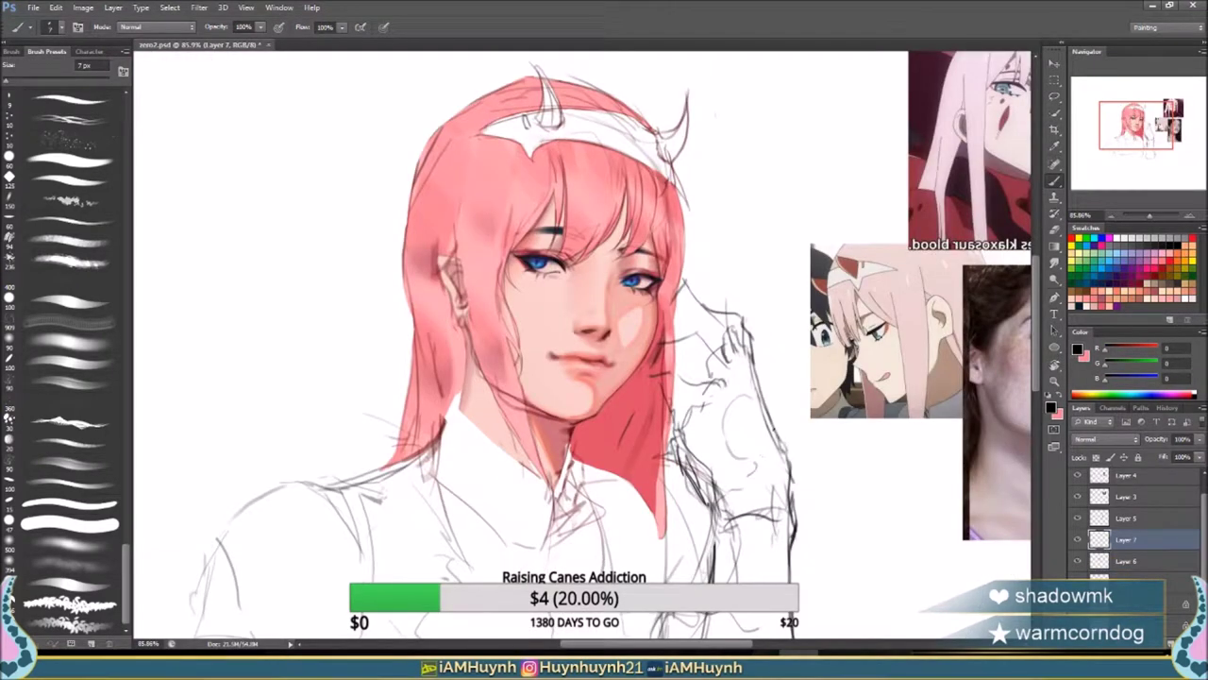
{"action": "key", "text": "ctrl+shift+h"}
Paint the headband in a pale greyish pink on a layer below the sketch.
{"action": "key", "text": "alt+bracketleft"}
{"action": "key", "text": "alt+bracketleft"}
{"action": "left_click", "coordinate": [555, 185], "text": "alt"}
{"action": "left_click", "coordinate": [123, 161]}
{"action": "left_click_drag", "start_coordinate": [704, 118], "coordinate": [552, 151]}
Select the horn shapes with the Lasso and colour both horns bright red.
{"action": "key", "text": "l"}
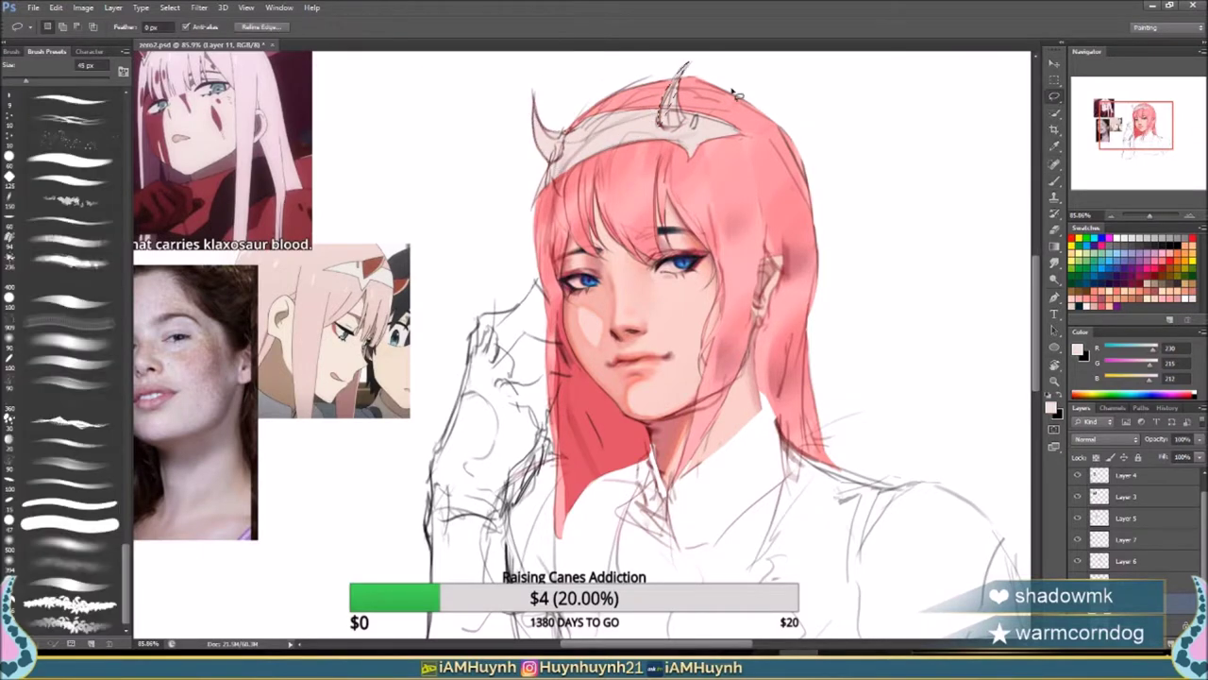
{"action": "left_click_drag", "start_coordinate": [692, 119], "coordinate": [689, 122]}
{"action": "key", "text": "alt+BackSpace"}
{"action": "key", "text": "b"}
{"action": "left_click_drag", "start_coordinate": [547, 153], "coordinate": [558, 106]}
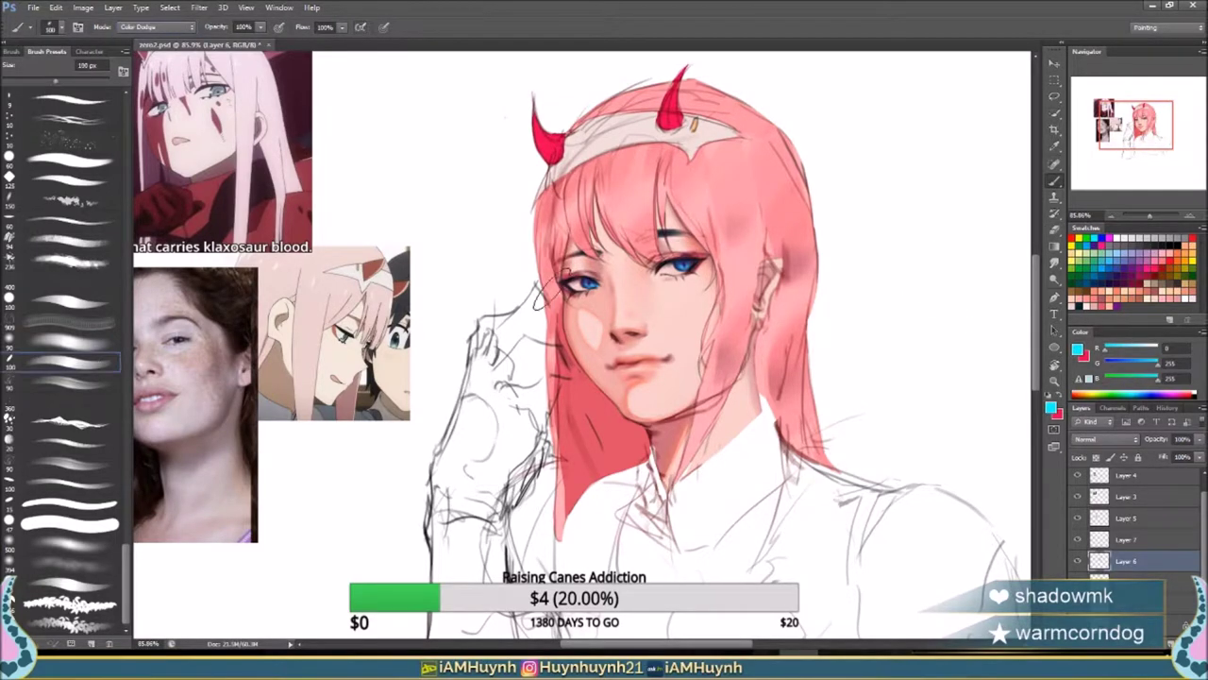
Brighten the blue irises with a 7 px cyan brush in Color Dodge mode on Layer 6.
{"action": "key", "text": "bracketleft"}
{"action": "key", "text": "bracketleft"}
{"action": "key", "text": "bracketleft"}
{"action": "key", "text": "bracketleft"}
{"action": "key", "text": "bracketleft"}
{"action": "key", "text": "bracketleft"}
{"action": "key", "text": "bracketleft"}
{"action": "key", "text": "bracketleft"}
{"action": "key", "text": "bracketleft"}
{"action": "key", "text": "bracketleft"}
{"action": "key", "text": "bracketleft"}
{"action": "key", "text": "bracketleft"}
{"action": "scroll", "coordinate": [618, 268], "scroll_direction": "up", "scroll_amount": 2}
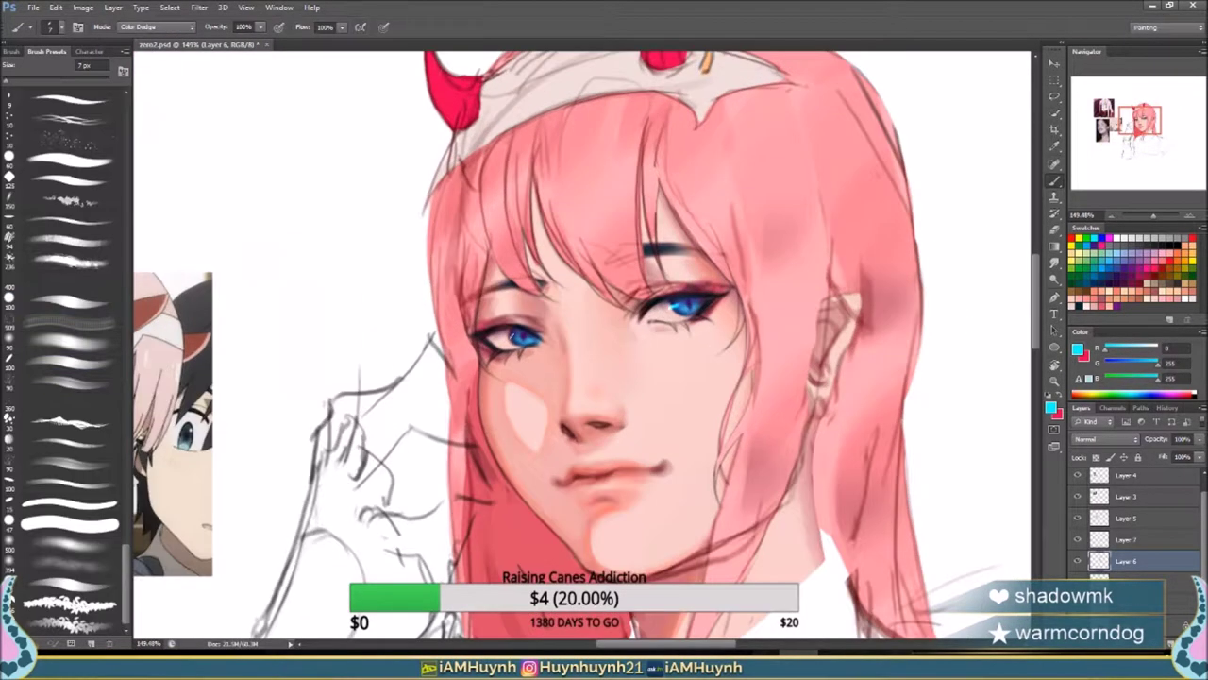
Return the brush to Normal mode at 10 px and touch up the face in a sampled light skin tone.
{"action": "scroll", "coordinate": [676, 306], "scroll_direction": "down", "scroll_amount": 1}
{"action": "key", "text": "bracketright"}
{"action": "key", "text": "bracketright"}
{"action": "key", "text": "bracketright"}
{"action": "key", "text": "bracketright"}
{"action": "key", "text": "bracketright"}
{"action": "key", "text": "bracketright"}
{"action": "left_click", "coordinate": [732, 278], "text": "alt"}
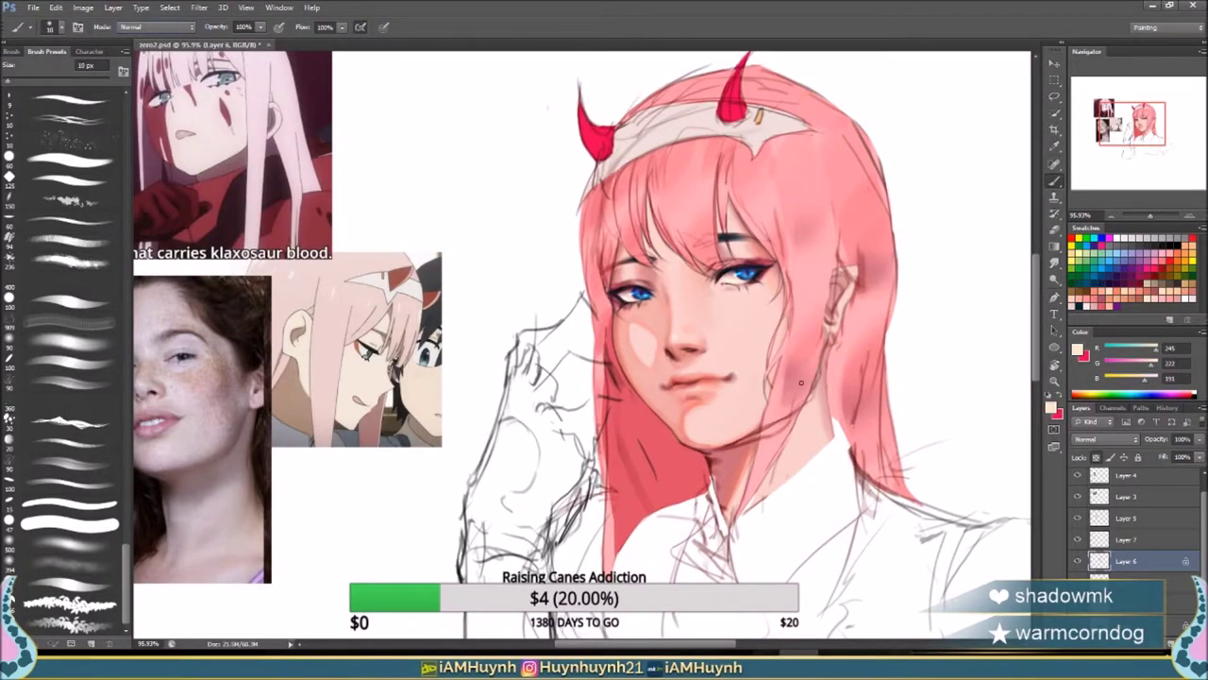
Retouch the lips and the jaw beside the mouth with sampled rose tones, taking the brush from 15 px to 6 px.
{"action": "left_click", "coordinate": [706, 395], "text": "alt"}
{"action": "key", "text": "h"}
{"action": "key", "text": "bracketleft"}
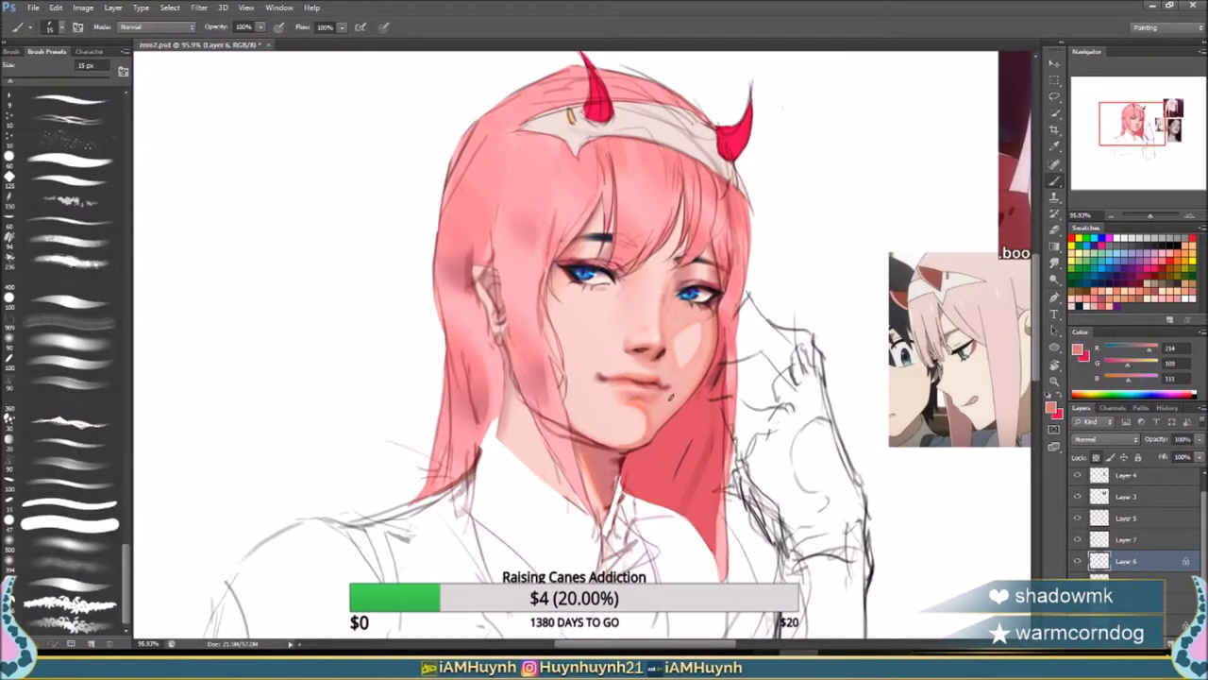
{"action": "left_click", "coordinate": [670, 400], "text": "alt"}
{"action": "key", "text": "h"}
{"action": "key", "text": "h"}
{"action": "key", "text": "bracketleft"}
{"action": "key", "text": "bracketleft"}
{"action": "key", "text": "bracketleft"}
{"action": "key", "text": "bracketleft"}
{"action": "left_click", "coordinate": [614, 405], "text": "alt"}
Deepen the shadows on the eyes with a 4 px brush in dark pink, set to Multiply mode.
{"action": "key", "text": "h"}
{"action": "scroll", "coordinate": [814, 396], "scroll_direction": "up", "scroll_amount": 2}
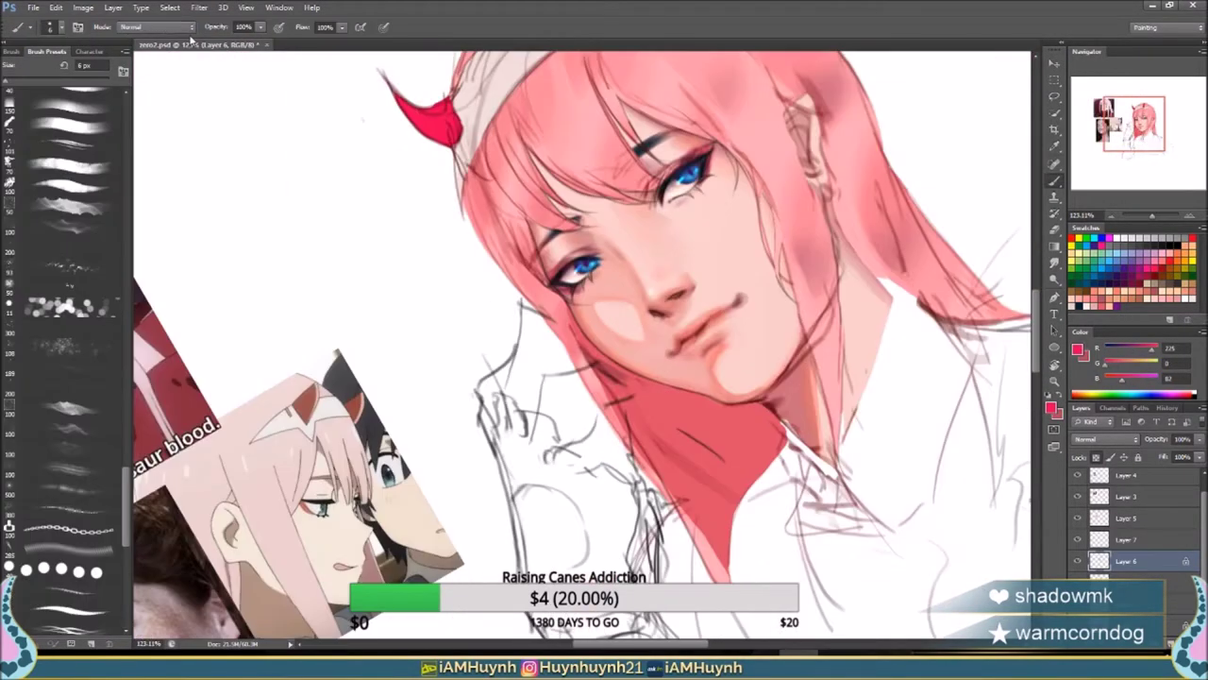
{"action": "key", "text": "bracketleft"}
{"action": "key", "text": "bracketleft"}
{"action": "key", "text": "bracketleft"}
{"action": "key", "text": "h"}
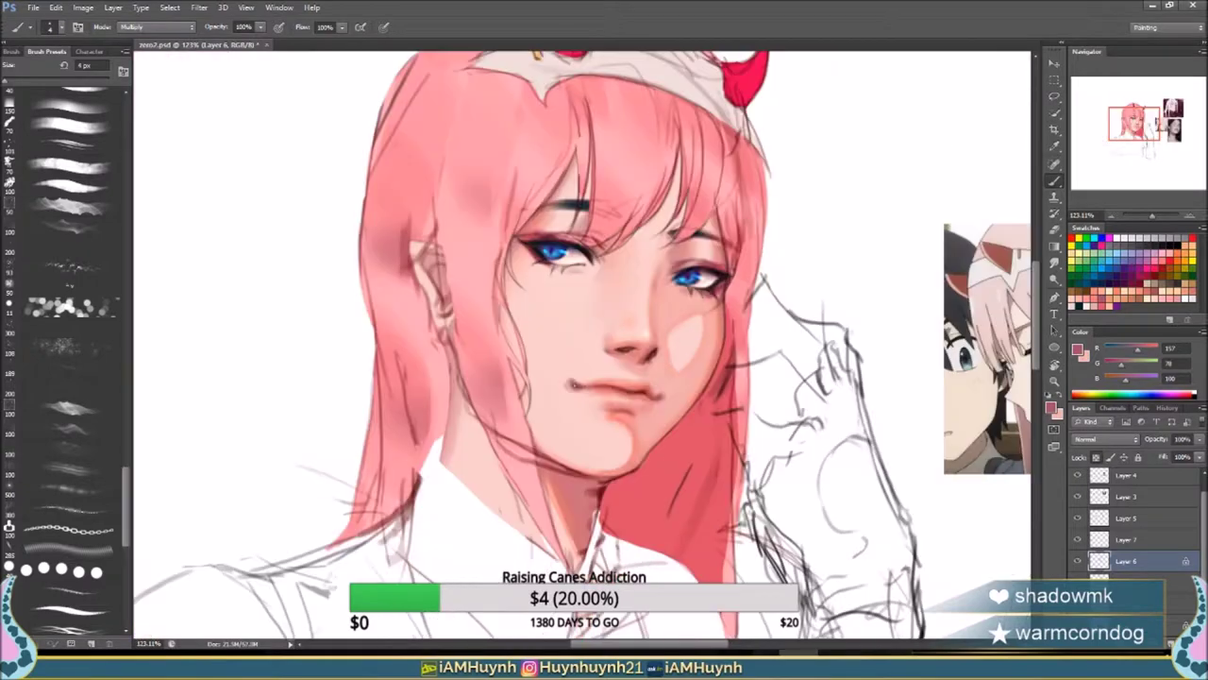
{"action": "key", "text": "h"}
Blend the skin around the mouth and chin with a 10 px brush in Normal mode using sampled light pink and salmon.
{"action": "left_click", "coordinate": [723, 413], "text": "alt"}
{"action": "key", "text": "bracketright"}
{"action": "key", "text": "bracketright"}
{"action": "key", "text": "bracketright"}
{"action": "key", "text": "bracketright"}
{"action": "key", "text": "bracketright"}
{"action": "key", "text": "bracketright"}
{"action": "key", "text": "shift+alt+n"}
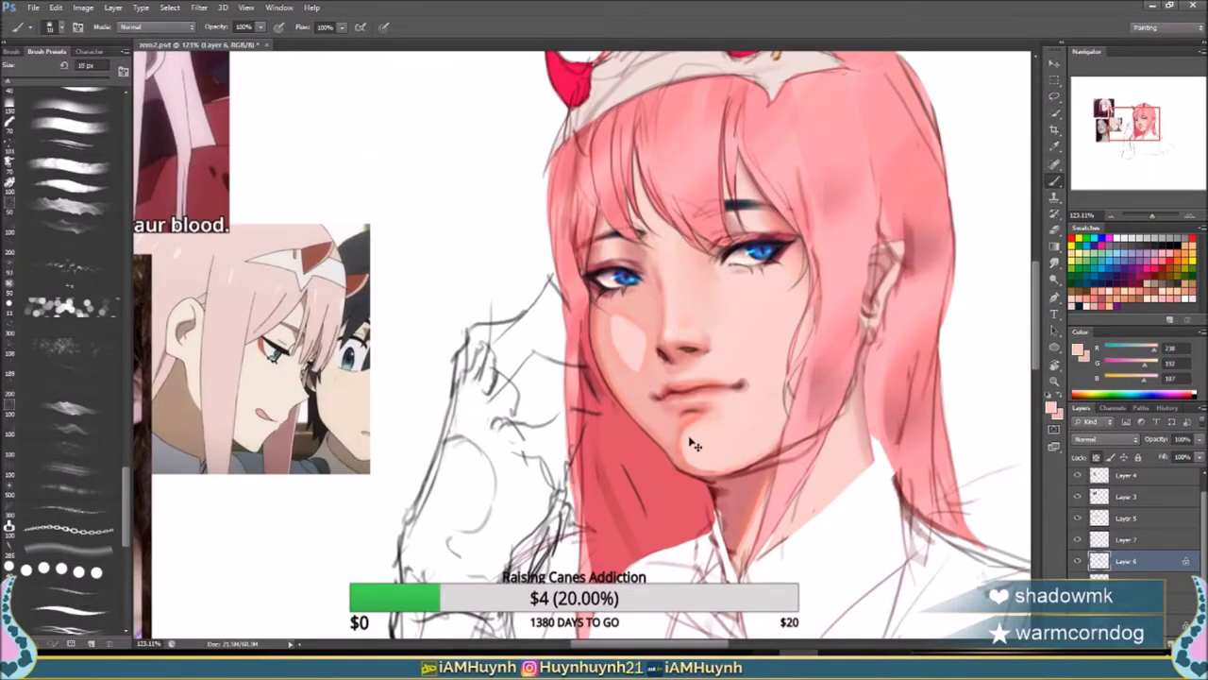
{"action": "key", "text": "h"}
{"action": "key", "text": "bracketleft"}
{"action": "left_click", "coordinate": [552, 457], "text": "alt"}
{"action": "key", "text": "h"}
Paint lighter pink strands into the hair behind the chin on Layer 9 with a 10 px brush.
{"action": "scroll", "coordinate": [555, 207], "scroll_direction": "down", "scroll_amount": 2}
{"action": "key", "text": "l"}
{"action": "left_click_drag", "start_coordinate": [644, 316], "coordinate": [656, 442]}
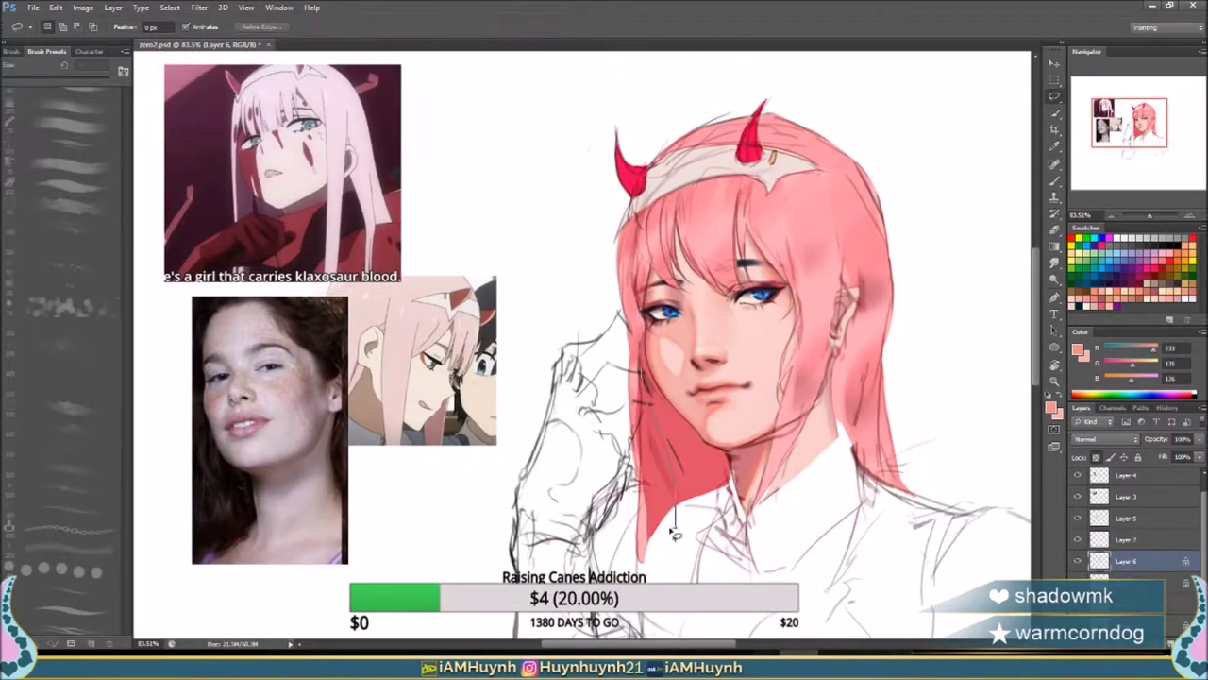
{"action": "key", "text": "ctrl+d"}
{"action": "key", "text": "ctrl+shift+alt+n"}
{"action": "key", "text": "b"}
{"action": "left_click", "coordinate": [642, 401], "text": "alt"}
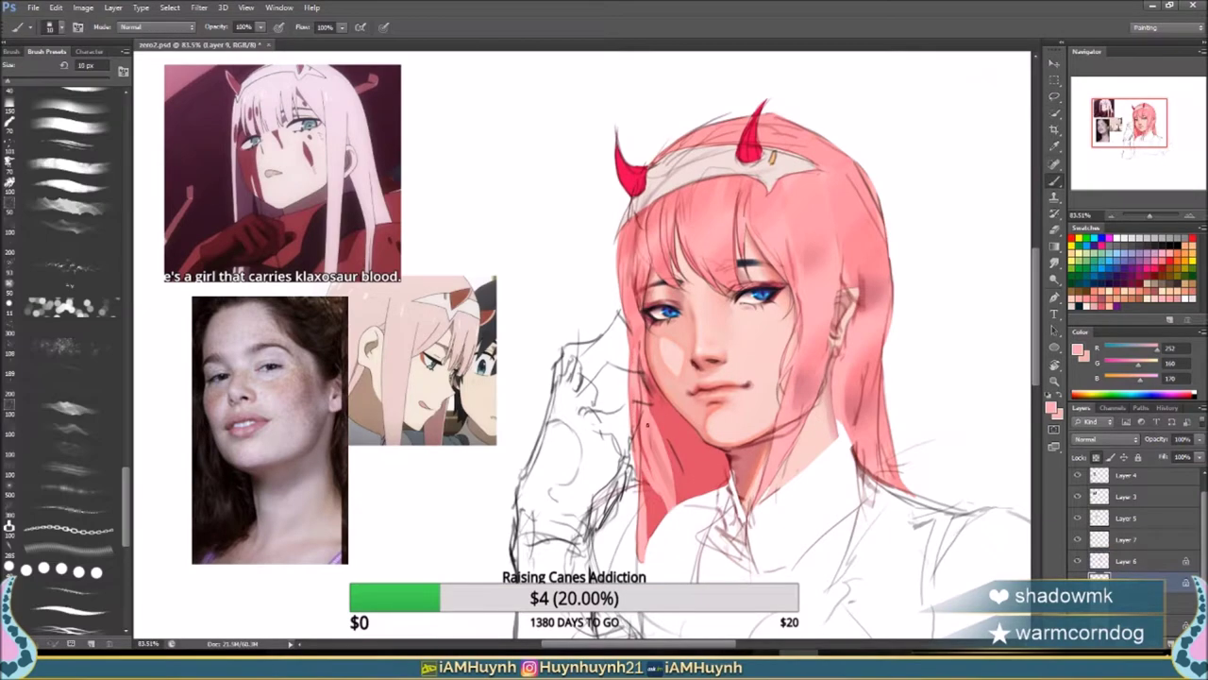
Cut a narrow gap between the front hair lock and the hair behind the neck on Layer 9.
{"action": "key", "text": "l"}
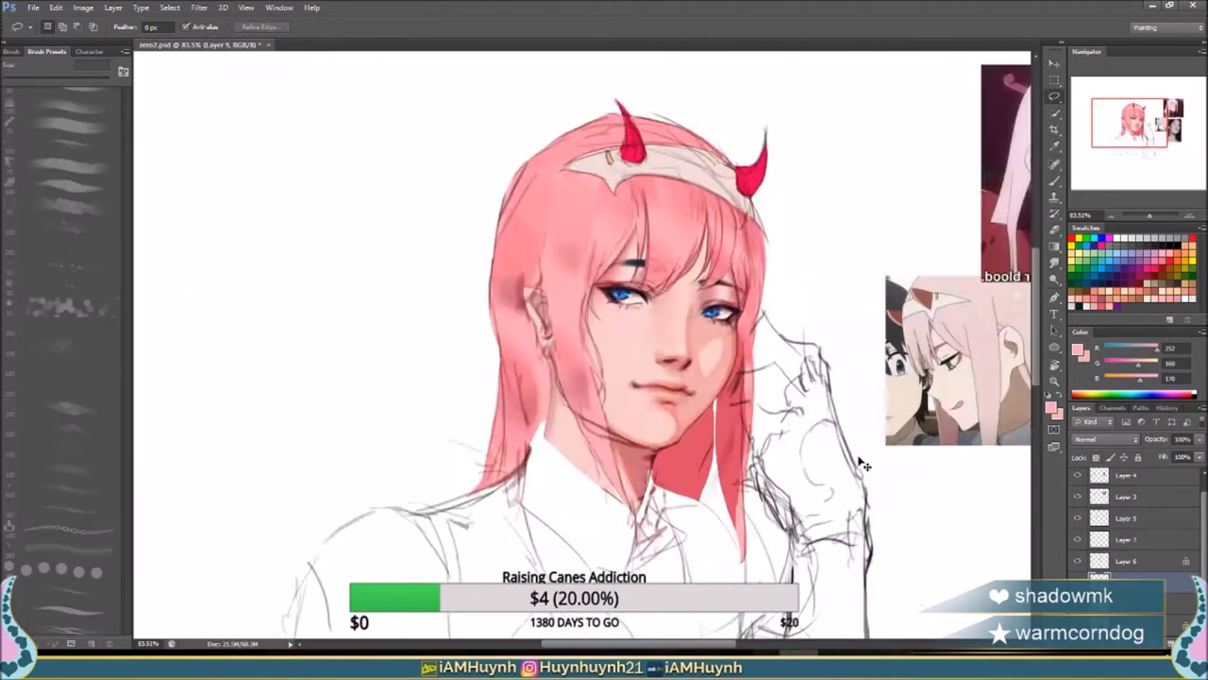
{"action": "key", "text": "b"}
{"action": "key", "text": "h"}
{"action": "key", "text": "h"}
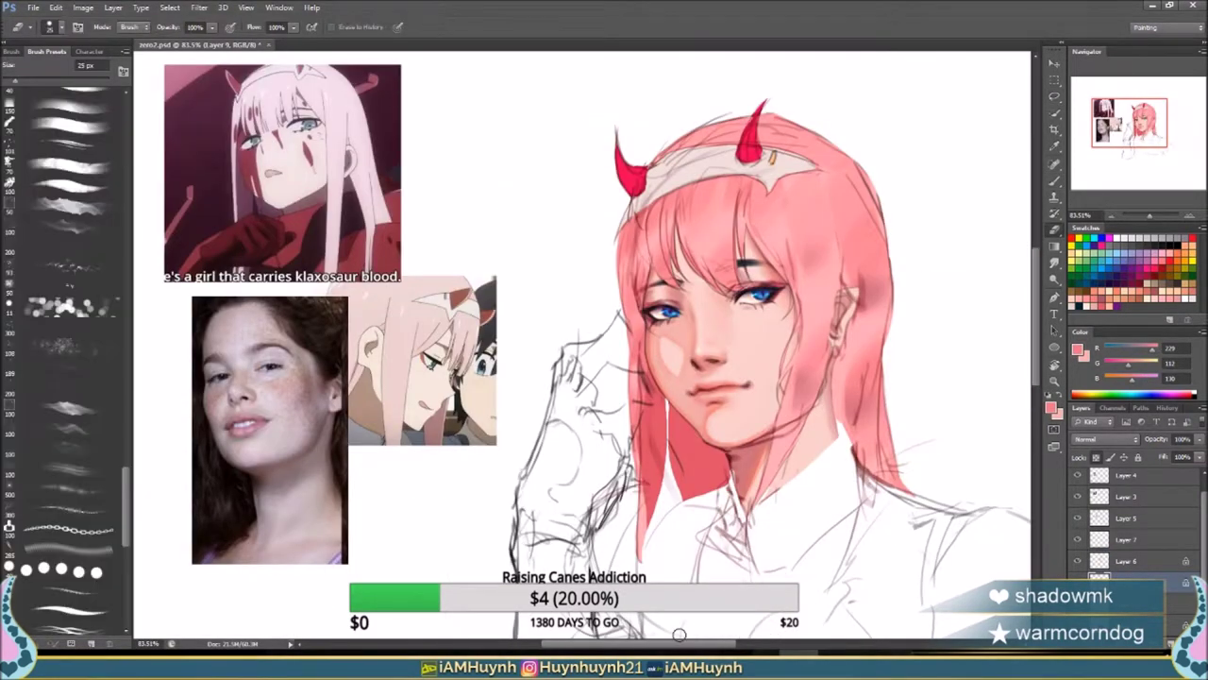
{"action": "key", "text": "h"}
{"action": "key", "text": "h"}
Shade the separated hair lock beside the chin in sampled reddish pink.
{"action": "left_click", "coordinate": [729, 443], "text": "alt"}
{"action": "key", "text": "l"}
{"action": "key", "text": "b"}
{"action": "key", "text": "h"}
{"action": "scroll", "coordinate": [831, 359], "scroll_direction": "up", "scroll_amount": 2}
{"action": "key", "text": "l"}
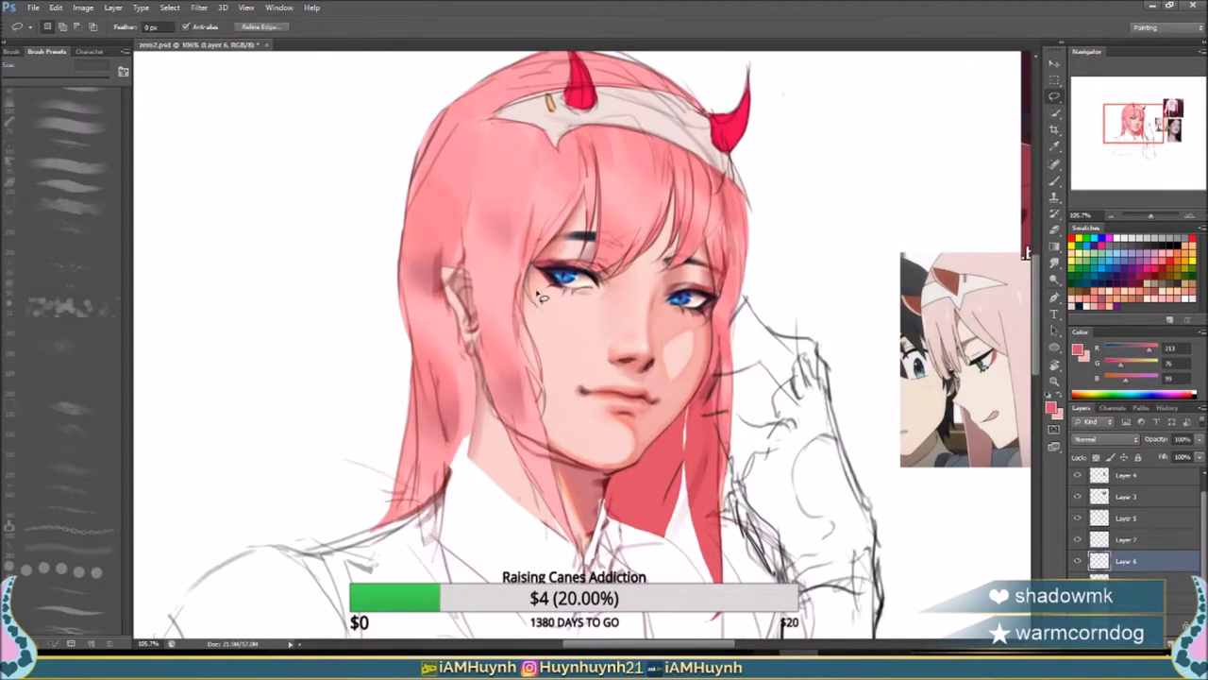
Shade and soften the neck below the ear with sampled skin pinks, enlarging the brush from 9 px to 40 px.
{"action": "key", "text": "h"}
{"action": "key", "text": "h"}
{"action": "key", "text": "b"}
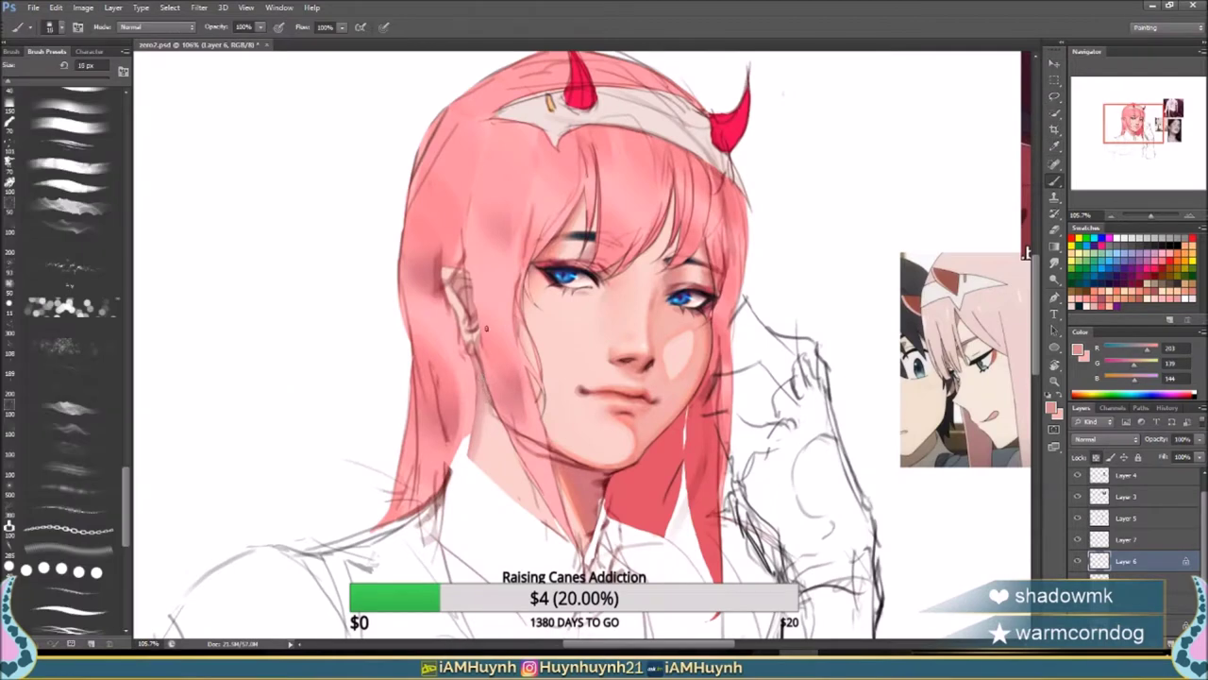
{"action": "key", "text": "l"}
{"action": "key", "text": "b"}
{"action": "key", "text": "l"}
{"action": "key", "text": "h"}
{"action": "key", "text": "b"}
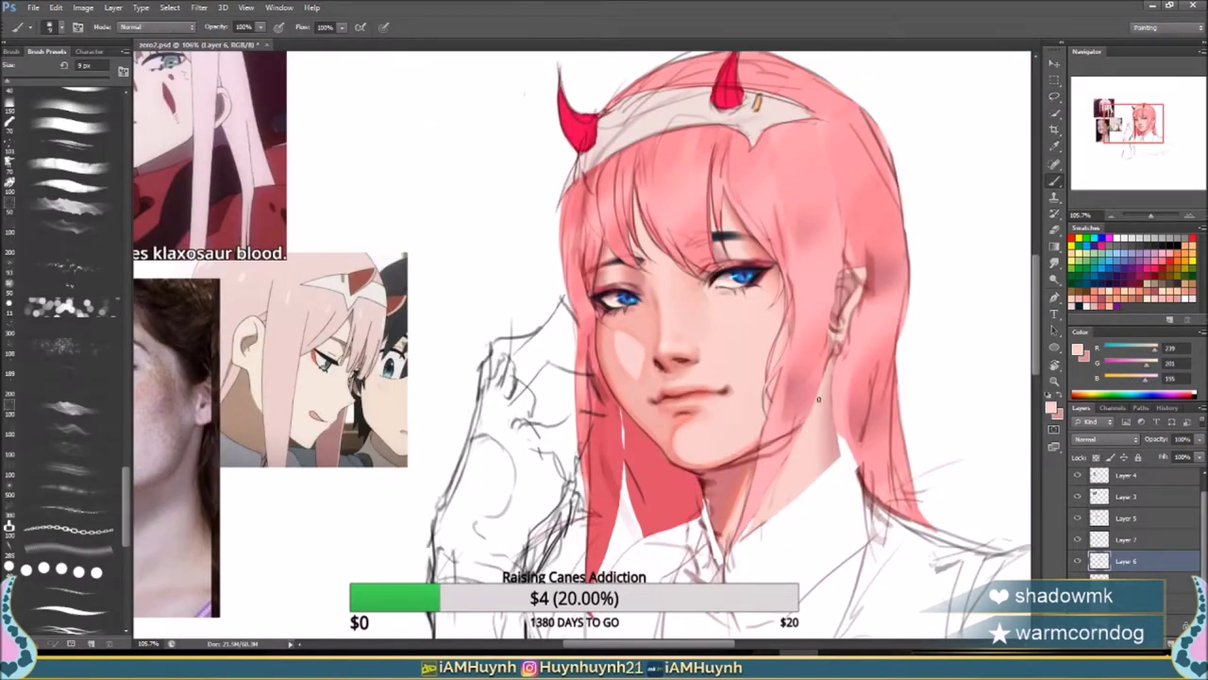
{"action": "left_click", "coordinate": [790, 504], "text": "alt"}
{"action": "left_click", "coordinate": [824, 436], "text": "alt"}
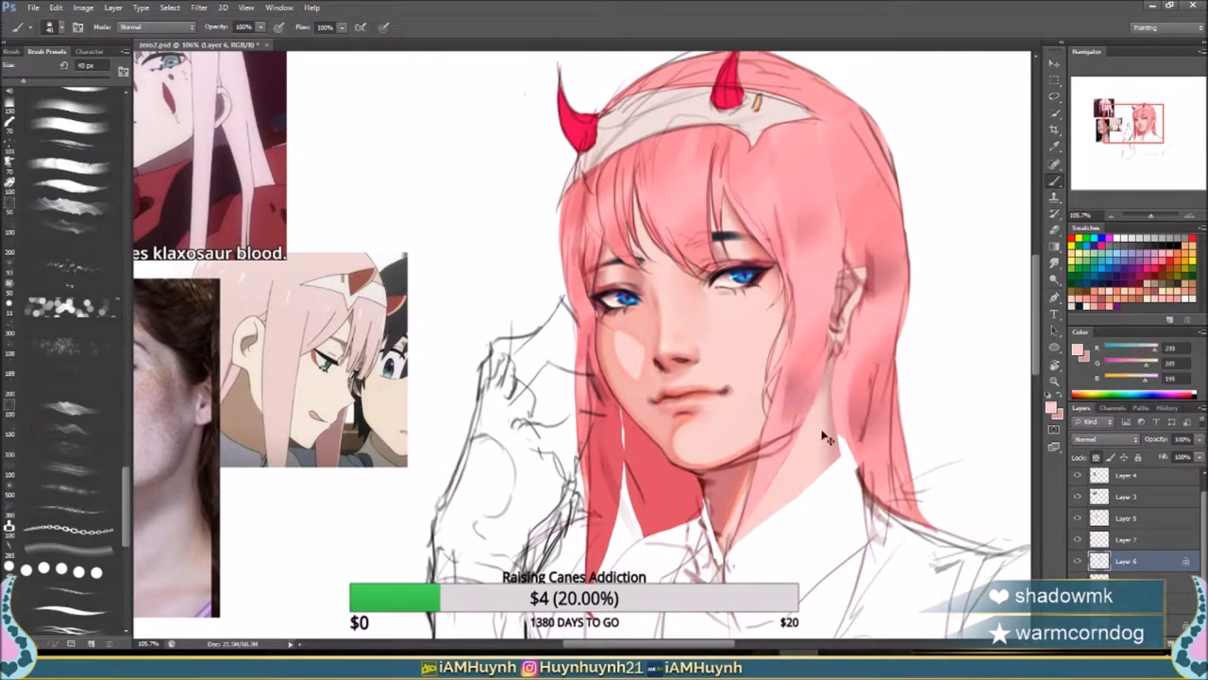
Sharpen the contour of the nose wing with a small brush in sampled dark reddish brown.
{"action": "key", "text": "h"}
{"action": "scroll", "coordinate": [605, 368], "scroll_direction": "up", "scroll_amount": 3}
{"action": "key", "text": "bracketleft"}
{"action": "key", "text": "bracketleft"}
{"action": "key", "text": "bracketleft"}
{"action": "left_click", "coordinate": [605, 368], "text": "alt"}
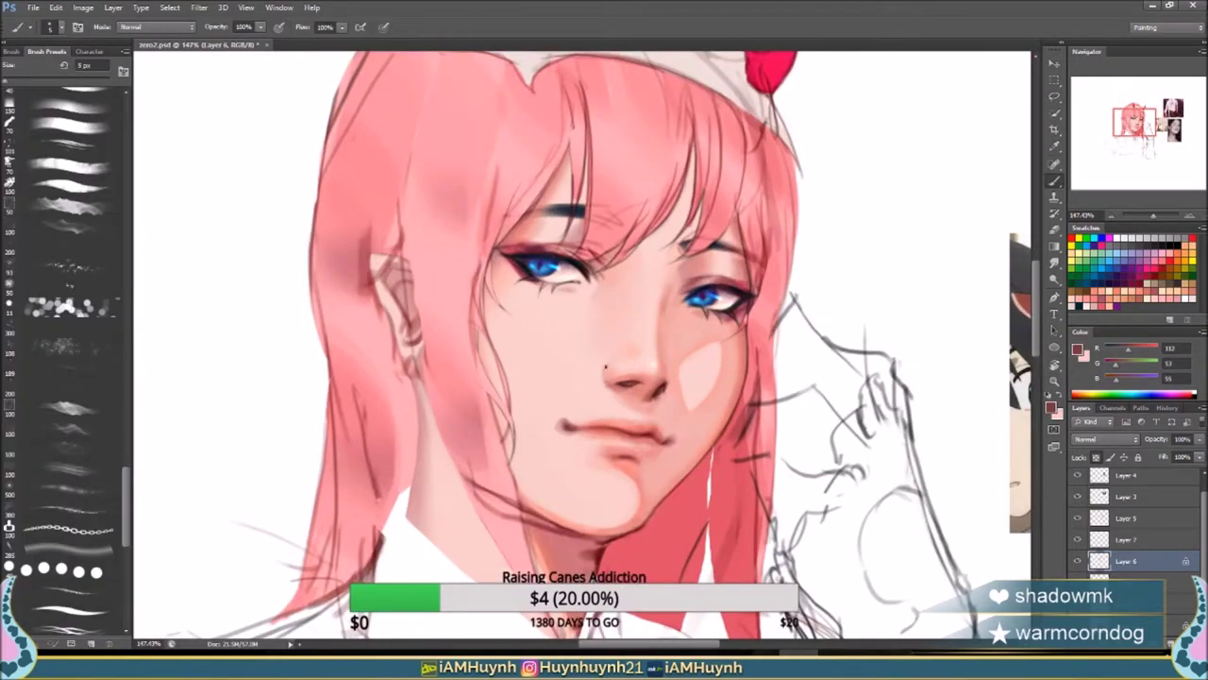
Touch up the skin around the cheek highlight with a 7 px brush in sampled pink and check the whole portrait.
{"action": "key", "text": "h"}
{"action": "key", "text": "h"}
{"action": "key", "text": "z"}
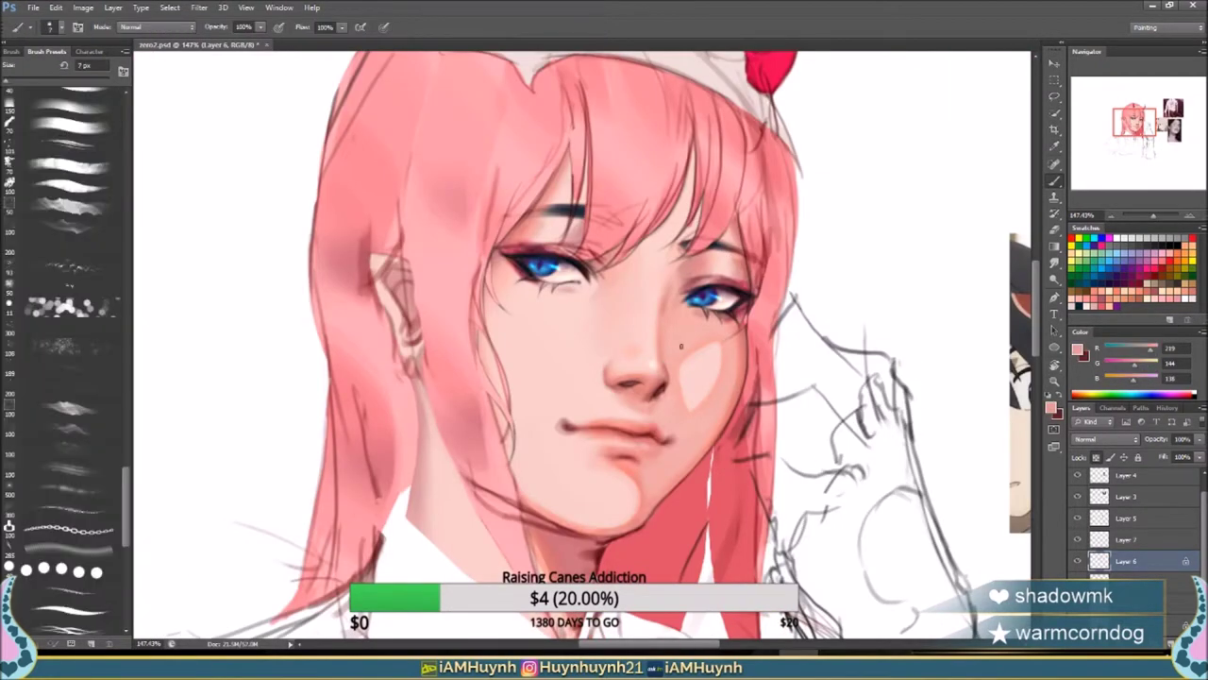
{"action": "scroll", "coordinate": [812, 248], "scroll_direction": "down", "scroll_amount": 3}
{"action": "scroll", "coordinate": [812, 249], "scroll_direction": "up", "scroll_amount": 2}
{"action": "key", "text": "h"}
{"action": "scroll", "coordinate": [812, 248], "scroll_direction": "down", "scroll_amount": 3}
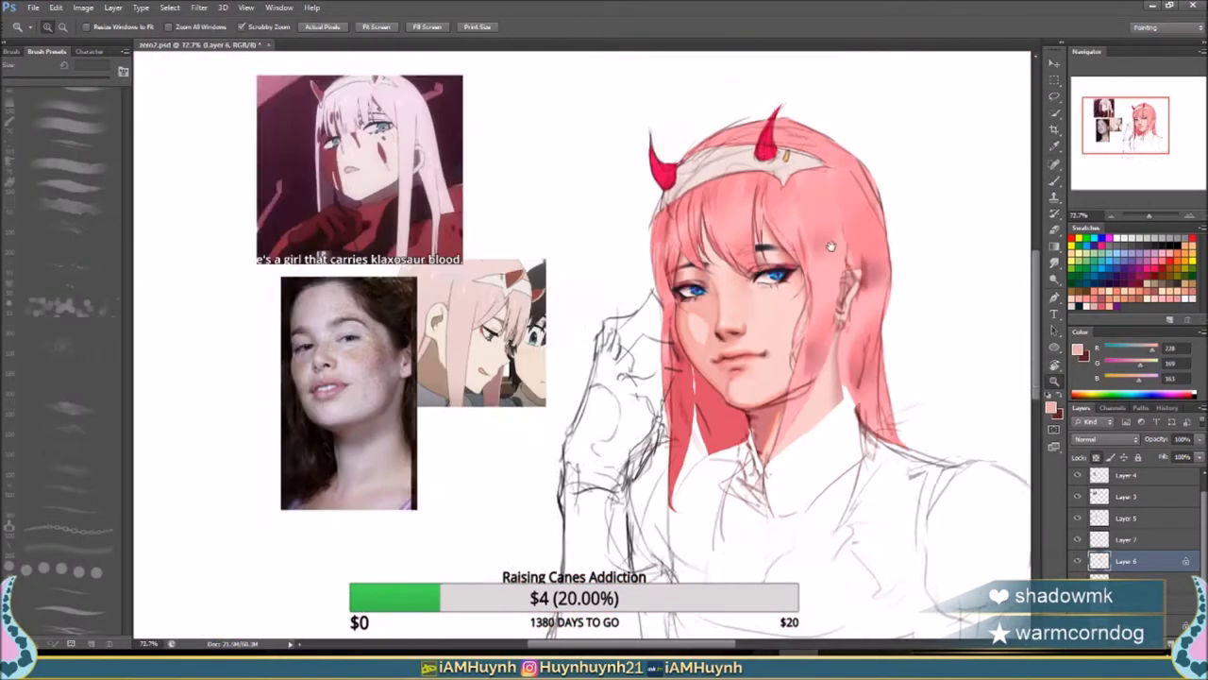
{"action": "key", "text": "b"}
{"action": "left_click", "coordinate": [746, 241], "text": "alt"}
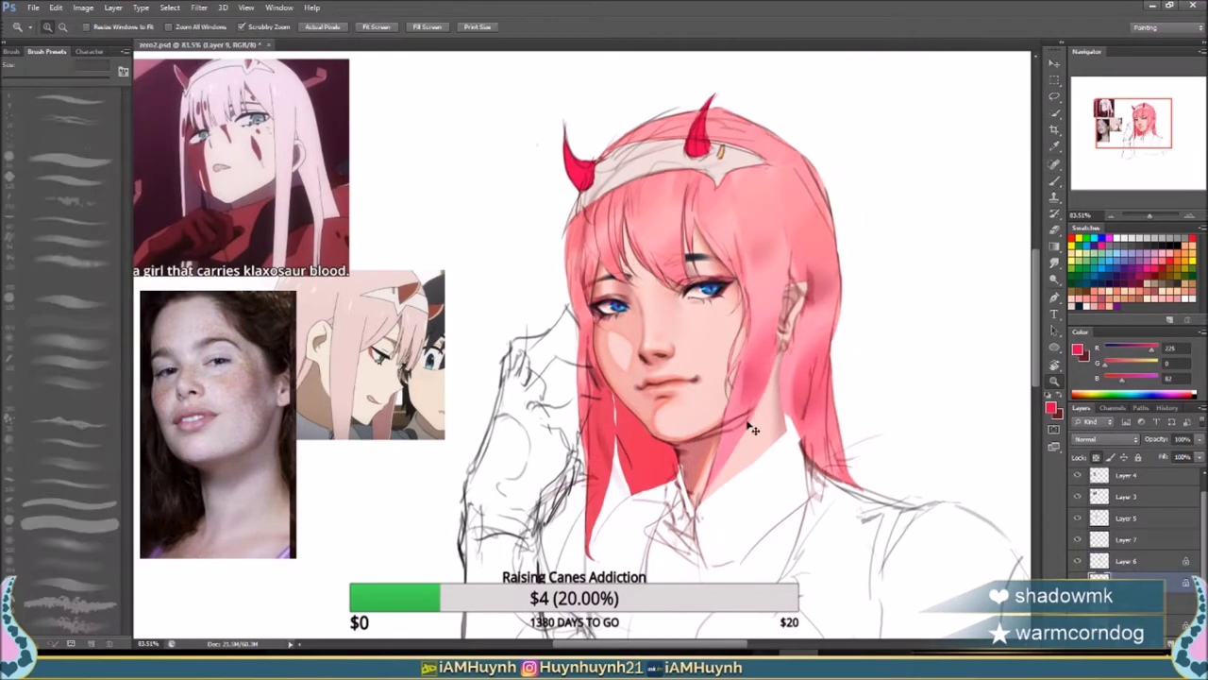
{"action": "key", "text": "ctrl+z"}
Block in the uniform, collar and raised glove in crimson red beneath the line art.
{"action": "key", "text": "bracketleft"}
{"action": "key", "text": "bracketleft"}
{"action": "key", "text": "bracketleft"}
{"action": "key", "text": "bracketleft"}
{"action": "key", "text": "bracketleft"}
{"action": "key", "text": "bracketleft"}
{"action": "key", "text": "bracketleft"}
{"action": "key", "text": "bracketleft"}
{"action": "key", "text": "bracketleft"}
{"action": "key", "text": "bracketleft"}
{"action": "key", "text": "bracketleft"}
{"action": "key", "text": "bracketleft"}
{"action": "key", "text": "bracketleft"}
{"action": "key", "text": "bracketleft"}
{"action": "key", "text": "alt+bracketright"}
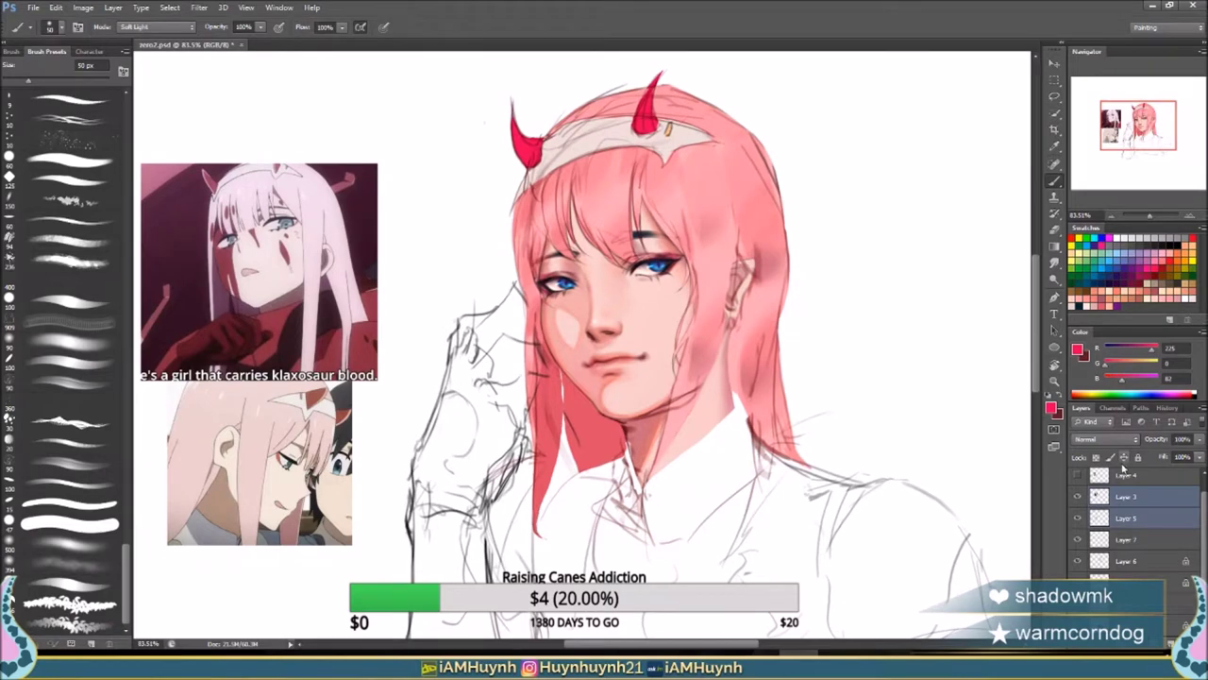
{"action": "key", "text": "ctrl+shift+h"}
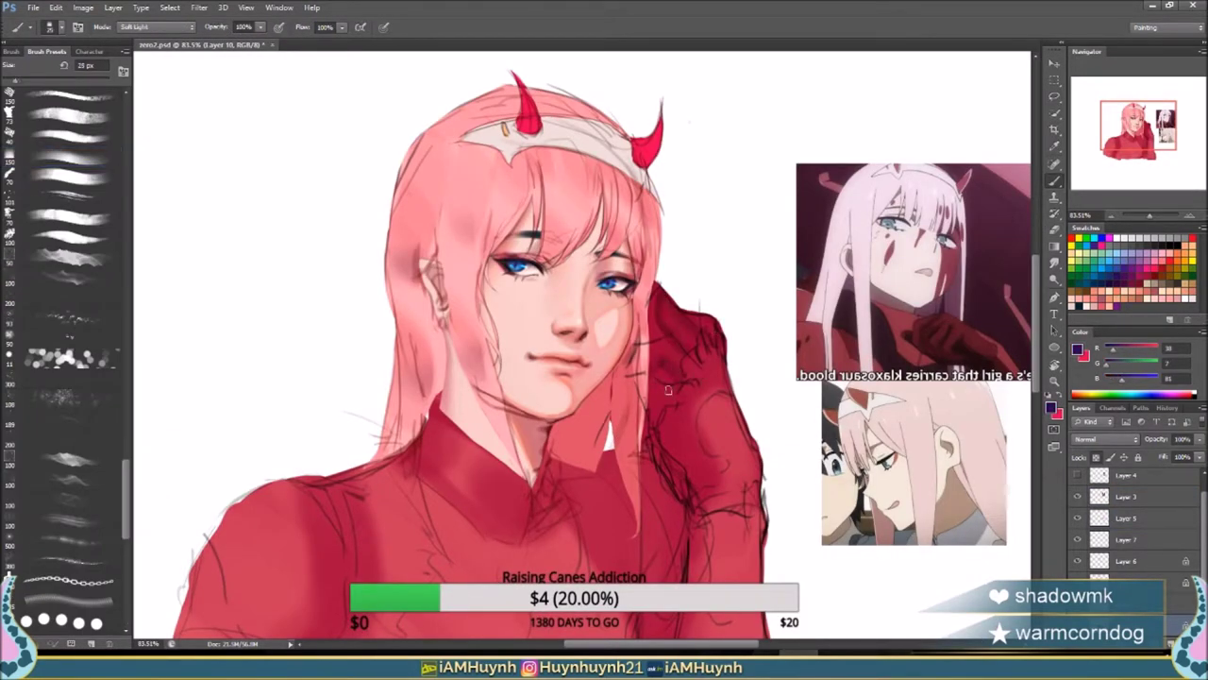
Shade the fingers and palm of the raised glove with a dark purple Soft Light brush.
{"action": "mouse_move", "coordinate": [663, 424]}
{"action": "left_mouse_down"}
{"action": "mouse_move", "coordinate": [725, 459]}
{"action": "mouse_move", "coordinate": [739, 405]}
{"action": "left_mouse_up"}
{"action": "left_click_drag", "start_coordinate": [704, 354], "coordinate": [690, 430]}
{"action": "key", "text": "ctrl+shift+h"}
{"action": "left_click_drag", "start_coordinate": [444, 388], "coordinate": [472, 505]}
{"action": "key", "text": "bracketright"}
{"action": "key", "text": "bracketright"}
{"action": "key", "text": "bracketright"}
{"action": "key", "text": "bracketright"}
Shade the forearm and adjoining sleeve edges in dark purple with a 45 px Soft Light brush.
{"action": "key", "text": "ctrl+shift+h"}
{"action": "left_click_drag", "start_coordinate": [749, 499], "coordinate": [755, 571]}
{"action": "scroll", "coordinate": [567, 378], "scroll_direction": "down", "scroll_amount": 3}
{"action": "left_click_drag", "start_coordinate": [699, 397], "coordinate": [708, 576]}
{"action": "key", "text": "ctrl+shift+h"}
{"action": "left_click_drag", "start_coordinate": [566, 396], "coordinate": [528, 566]}
{"action": "key", "text": "ctrl+shift+h"}
{"action": "key", "text": "bracketright"}
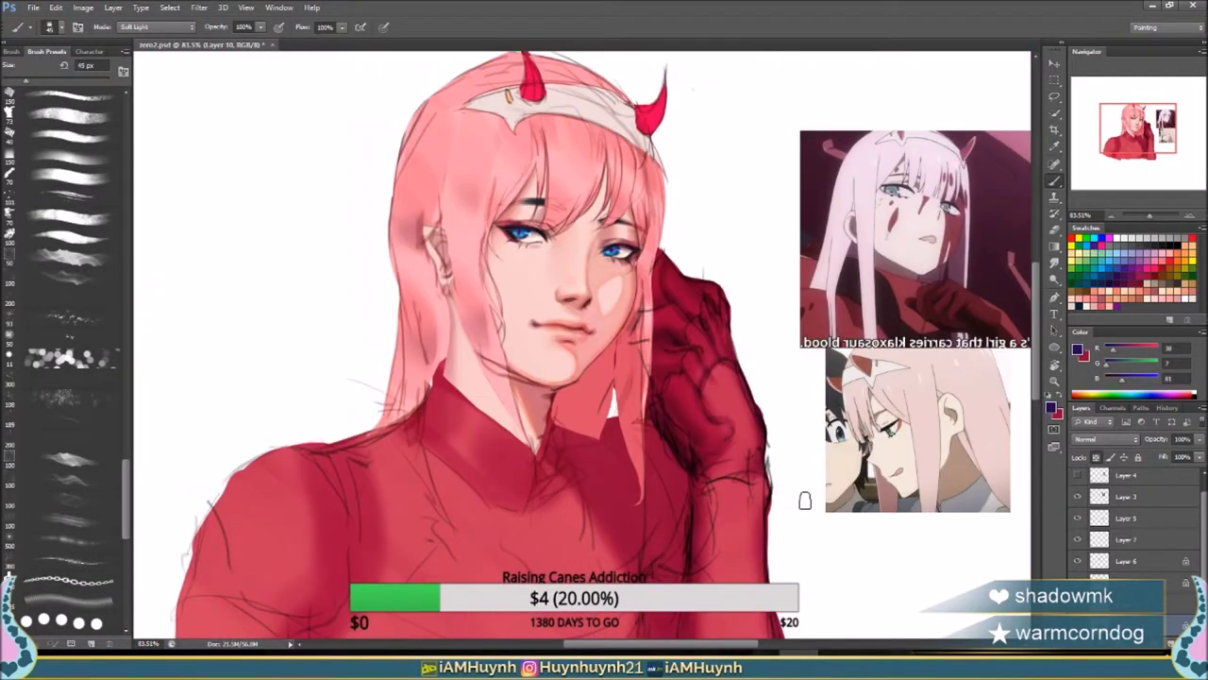
Deepen the shadows on the chest and folded collar in dark purple with an 80 px Soft Light brush.
{"action": "scroll", "coordinate": [796, 485], "scroll_direction": "down", "scroll_amount": 2}
{"action": "key", "text": "bracketright"}
{"action": "key", "text": "bracketright"}
{"action": "key", "text": "bracketright"}
{"action": "key", "text": "bracketright"}
{"action": "left_click_drag", "start_coordinate": [627, 378], "coordinate": [613, 453]}
{"action": "left_click_drag", "start_coordinate": [585, 321], "coordinate": [490, 425]}
{"action": "key", "text": "ctrl+shift+h"}
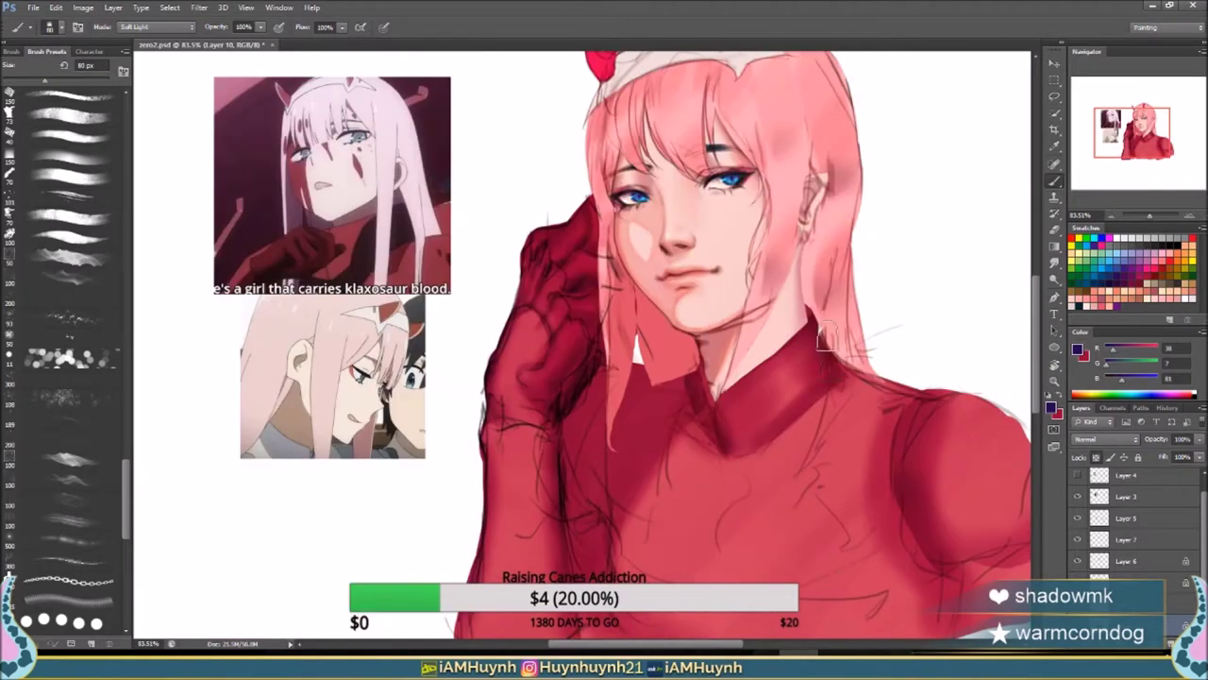
{"action": "left_click_drag", "start_coordinate": [831, 330], "coordinate": [774, 453]}
{"action": "key", "text": "ctrl+shift+h"}
{"action": "key", "text": "ctrl+shift+h"}
{"action": "key", "text": "ctrl+shift+h"}
Paint the hood behind the hair and shoulder in crimson and shade its folds in dark maroon.
{"action": "key", "text": "e"}
{"action": "key", "text": "alt+bracketleft"}
{"action": "key", "text": "ctrl+shift+h"}
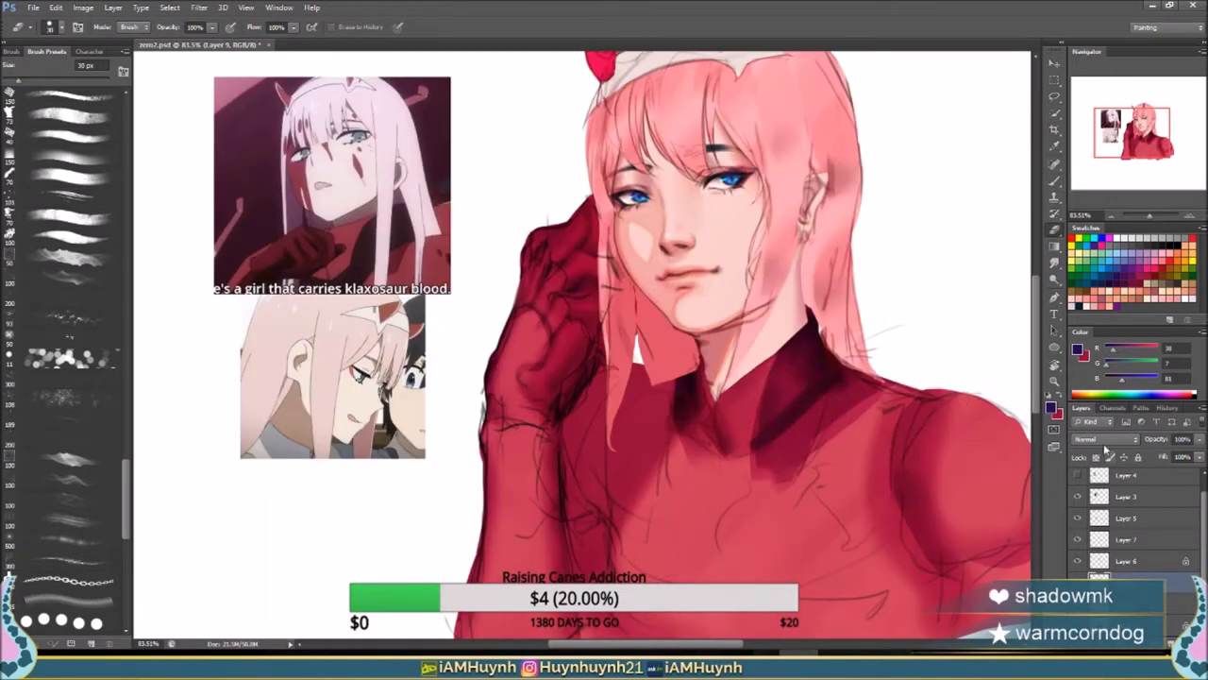
{"action": "key", "text": "b"}
{"action": "mouse_move", "coordinate": [878, 283]}
{"action": "left_mouse_down"}
{"action": "mouse_move", "coordinate": [906, 387]}
{"action": "mouse_move", "coordinate": [897, 283]}
{"action": "left_mouse_up"}
{"action": "key", "text": "ctrl+shift+h"}
{"action": "left_click_drag", "start_coordinate": [415, 304], "coordinate": [387, 358]}
{"action": "key", "text": "bracketright"}
{"action": "key", "text": "bracketright"}
{"action": "key", "text": "bracketright"}
{"action": "key", "text": "ctrl+shift+h"}
{"action": "mouse_move", "coordinate": [878, 288]}
{"action": "left_mouse_down"}
{"action": "mouse_move", "coordinate": [940, 353]}
{"action": "mouse_move", "coordinate": [889, 368]}
{"action": "mouse_move", "coordinate": [926, 289]}
{"action": "left_mouse_up"}
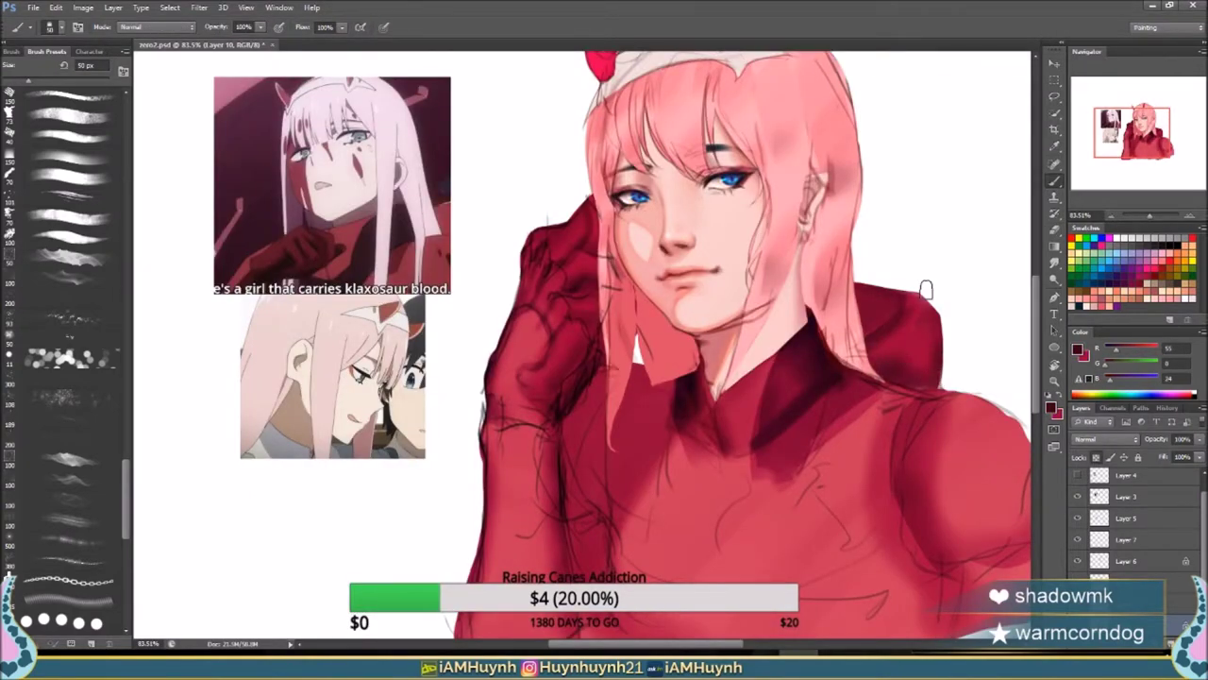
{"action": "key", "text": "ctrl+shift+h"}
{"action": "key", "text": "ctrl+shift+h"}
Reshape the facial features on Layer 6 with the Liquify filter at brush size 55.
{"action": "key", "text": "alt+bracketleft"}
{"action": "key", "text": "ctrl+shift+x"}
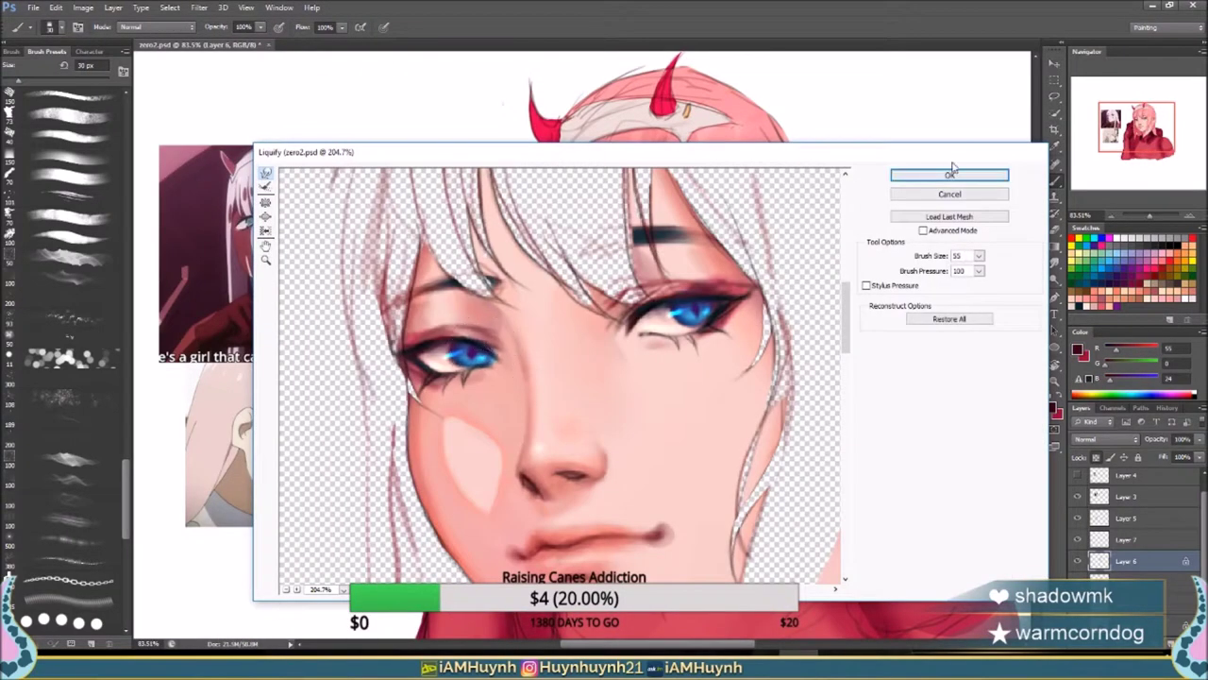
{"action": "left_click", "coordinate": [951, 173]}
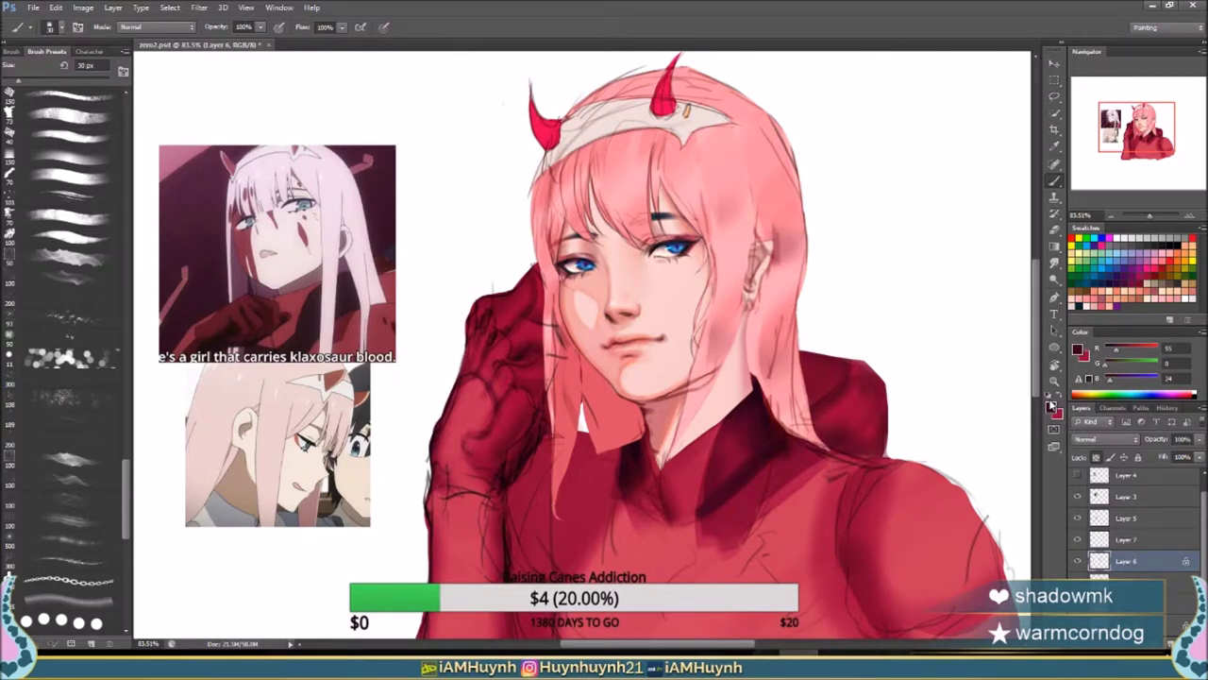
Clean up the sketch lines around the ear on Layer 6 with an eraser of 15 px or smaller.
{"action": "key", "text": "ctrl+shift+h"}
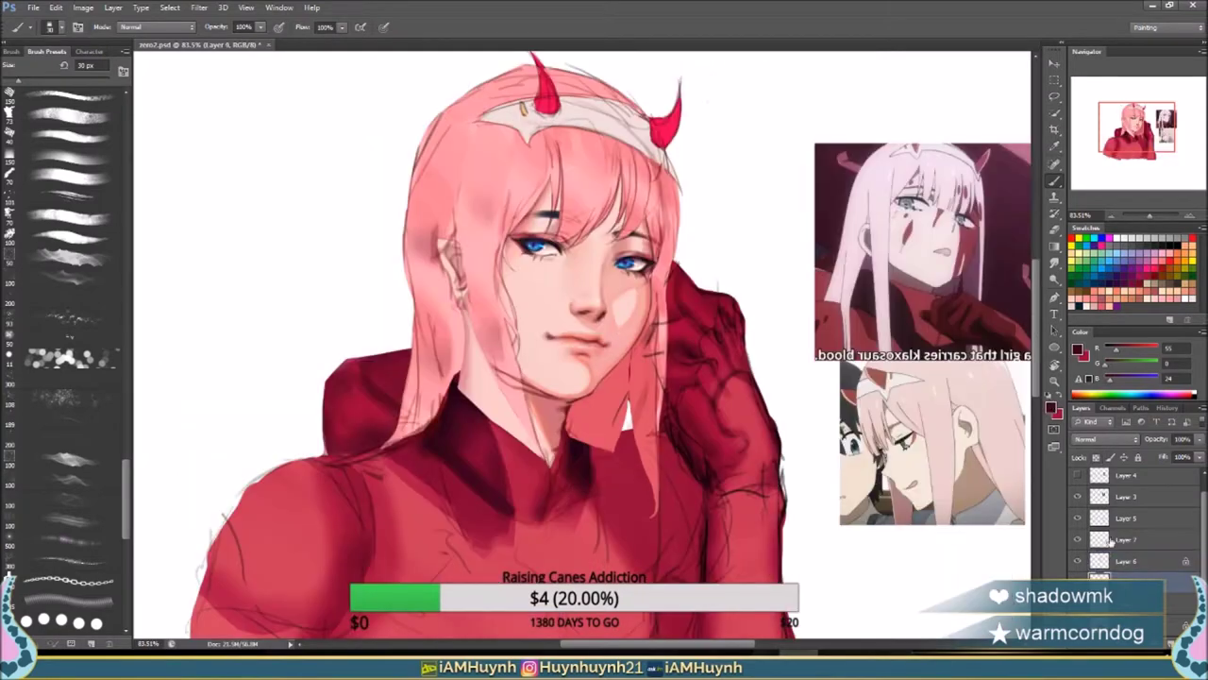
{"action": "key", "text": "e"}
{"action": "key", "text": "bracketleft"}
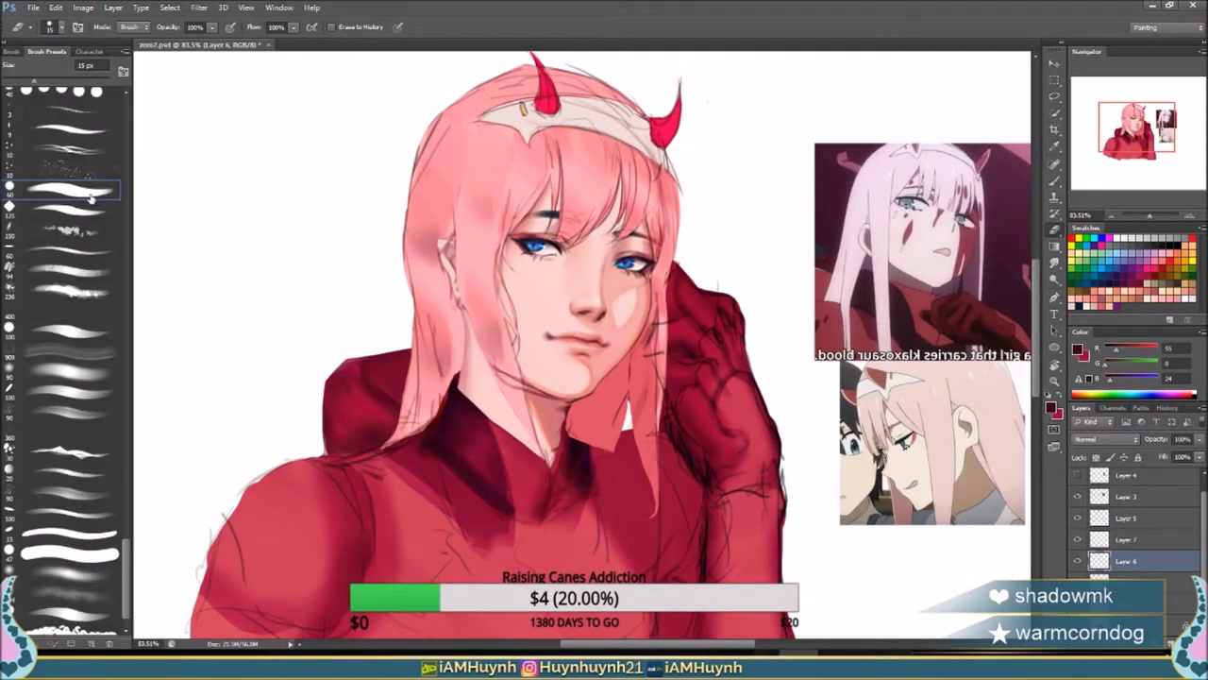
{"action": "key", "text": "ctrl+shift+h"}
{"action": "key", "text": "ctrl+shift+h"}
{"action": "key", "text": "ctrl+shift+h"}
{"action": "key", "text": "ctrl+shift+x"}
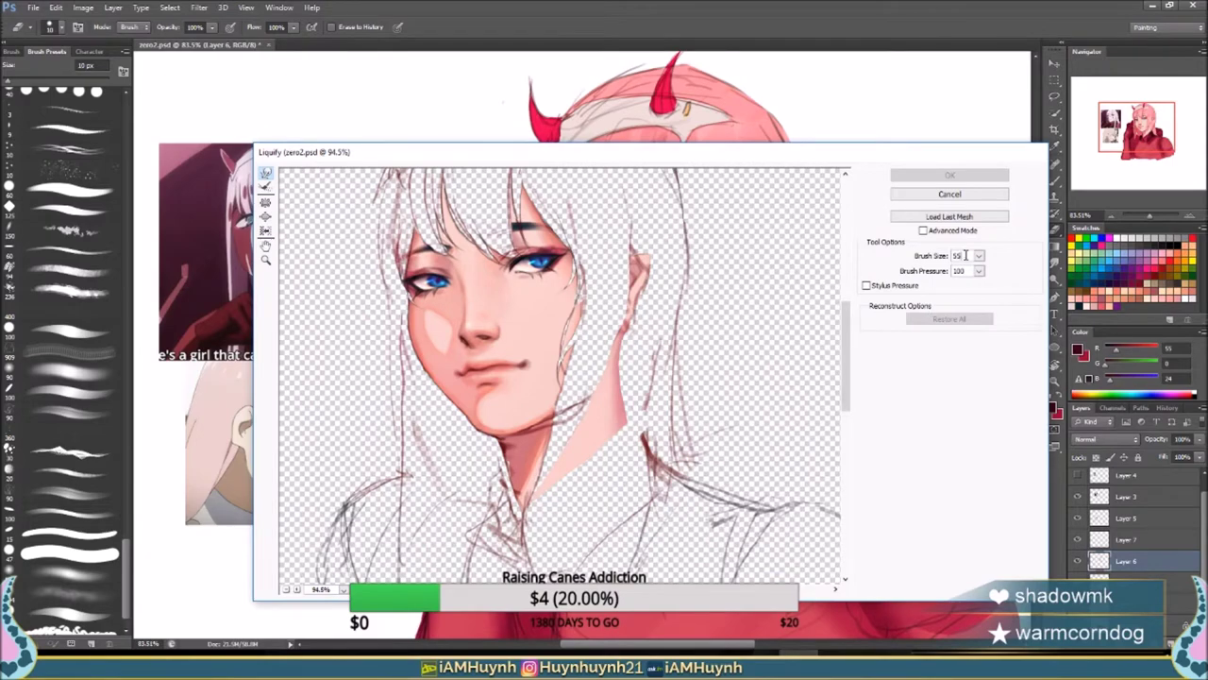
{"action": "key", "text": "Escape"}
{"action": "scroll", "coordinate": [941, 368], "scroll_direction": "up", "scroll_amount": 3}
{"action": "key", "text": "ctrl+shift+h"}
{"action": "key", "text": "ctrl+shift+h"}
{"action": "key", "text": "ctrl+shift+h"}
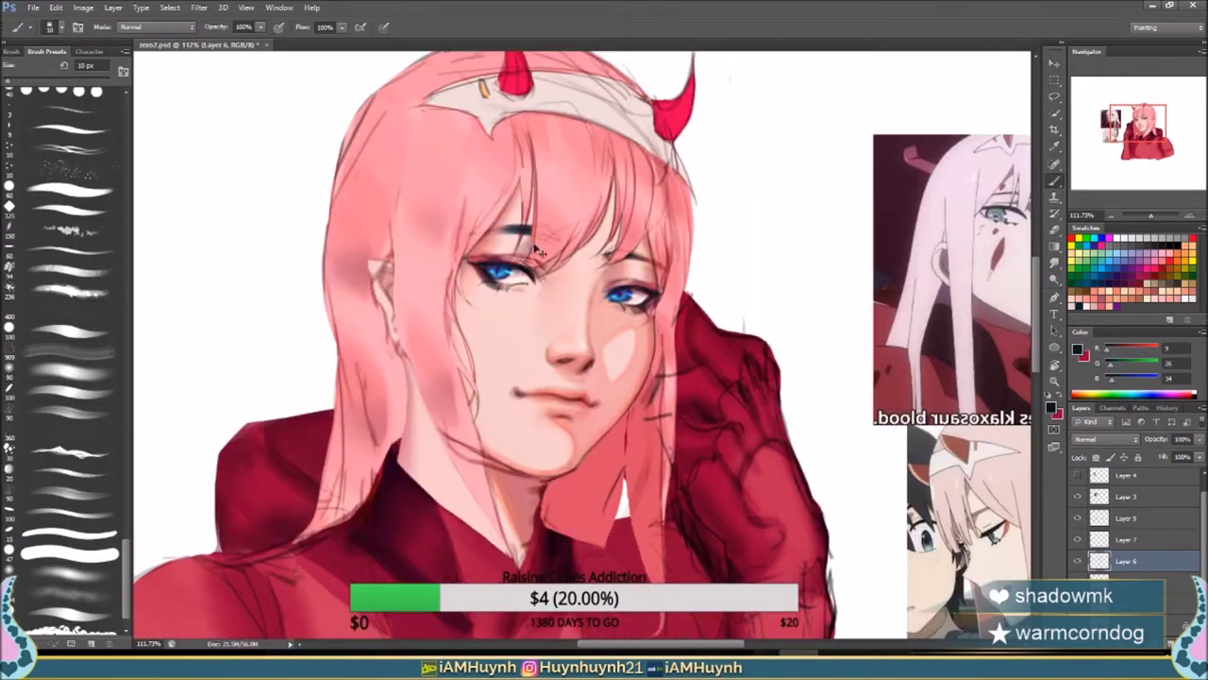
Refine the lid lines and lashes of the far eye with an 8 px brush in sampled dark purple.
{"action": "key", "text": "b"}
{"action": "key", "text": "bracketleft"}
{"action": "key", "text": "ctrl+shift+h"}
{"action": "left_click", "coordinate": [554, 321], "text": "alt"}
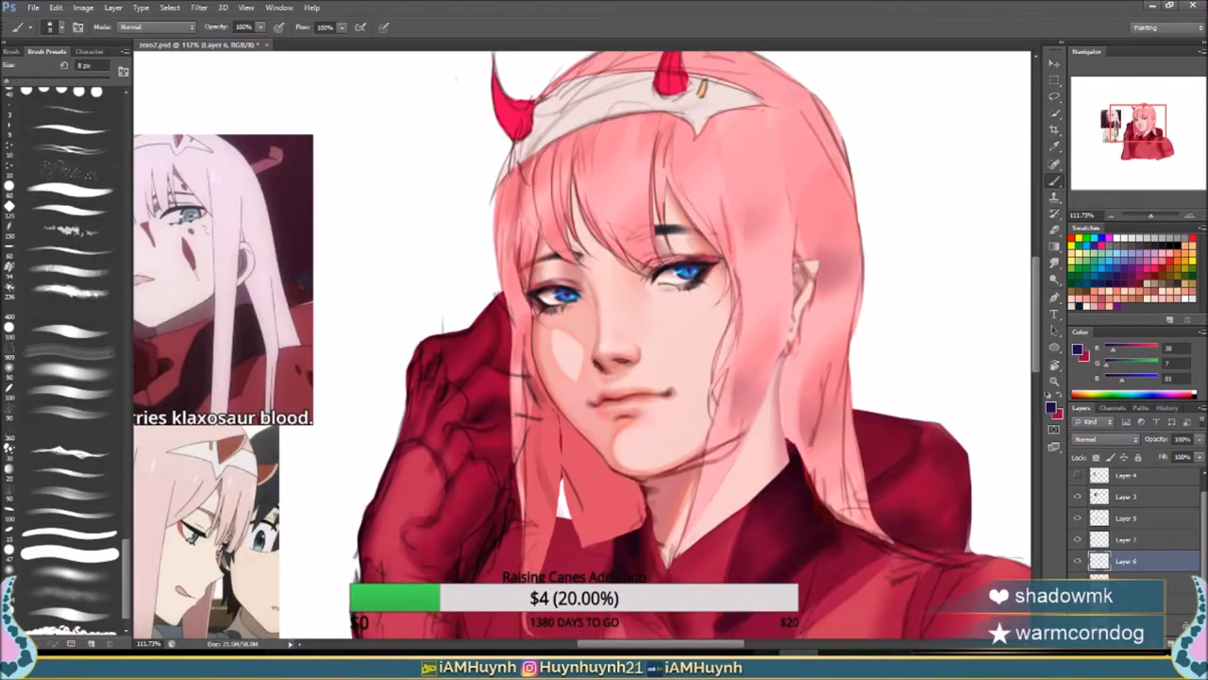
{"action": "left_click", "coordinate": [568, 306], "text": "alt"}
{"action": "key", "text": "ctrl+shift+h"}
{"action": "key", "text": "ctrl+shift+h"}
{"action": "key", "text": "bracketright"}
{"action": "key", "text": "i"}
{"action": "key", "text": "b"}
{"action": "key", "text": "ctrl+shift+h"}
Soften the skin around the far eye with a 7 px brush in sampled greyish pink.
{"action": "left_click", "coordinate": [546, 340], "text": "alt"}
{"action": "key", "text": "ctrl+shift+h"}
{"action": "key", "text": "ctrl+shift+h"}
{"action": "key", "text": "bracketleft"}
{"action": "key", "text": "bracketleft"}
{"action": "key", "text": "bracketleft"}
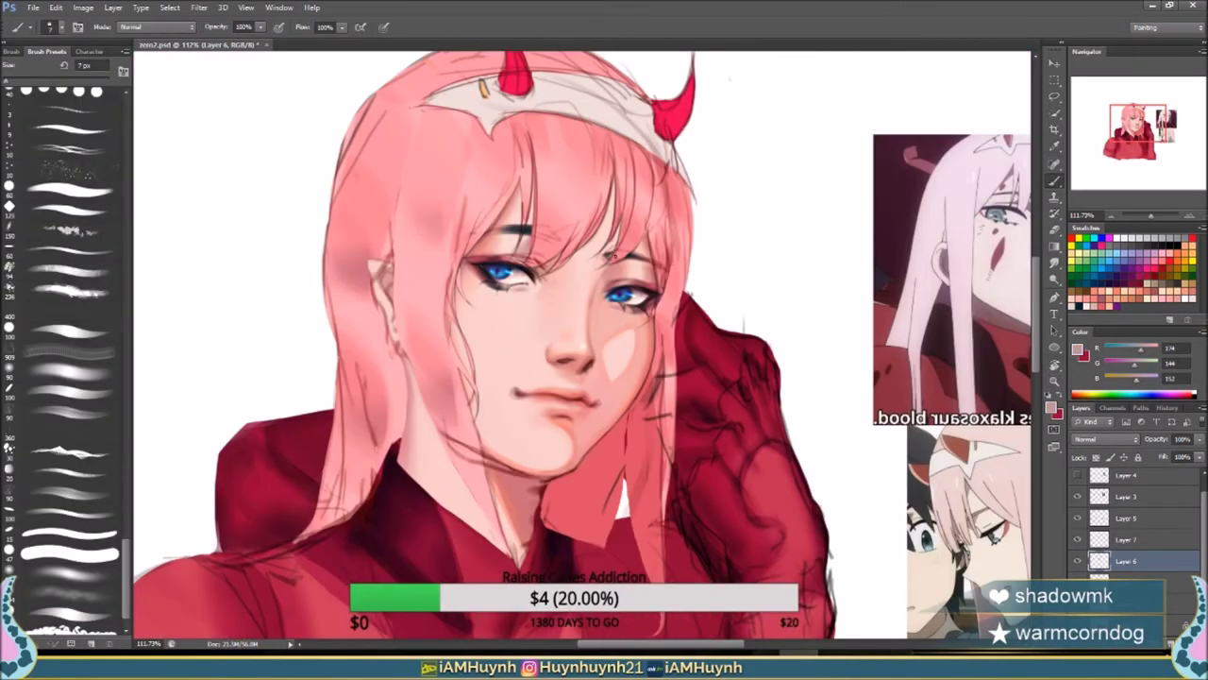
Tidy the far cheek edge with a 7 px eraser and a 4 px brush in dark purple.
{"action": "key", "text": "e"}
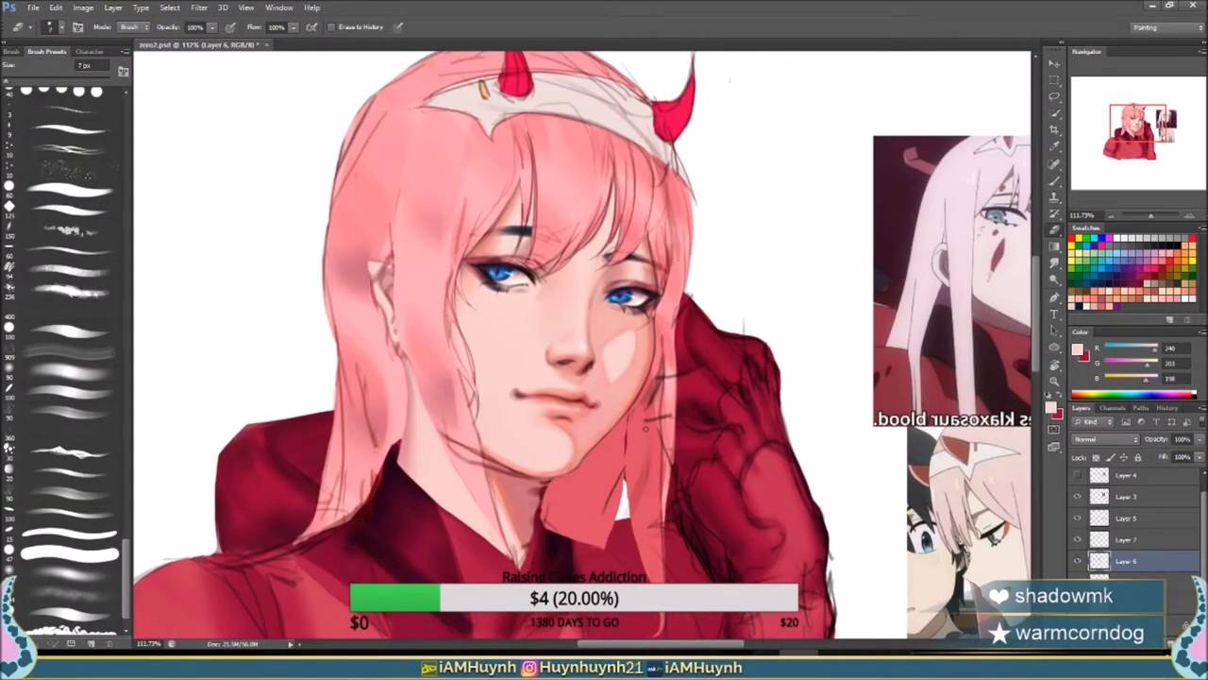
{"action": "key", "text": "l"}
{"action": "key", "text": "e"}
{"action": "key", "text": "l"}
{"action": "key", "text": "ctrl+shift+h"}
{"action": "key", "text": "b"}
{"action": "key", "text": "ctrl+shift+h"}
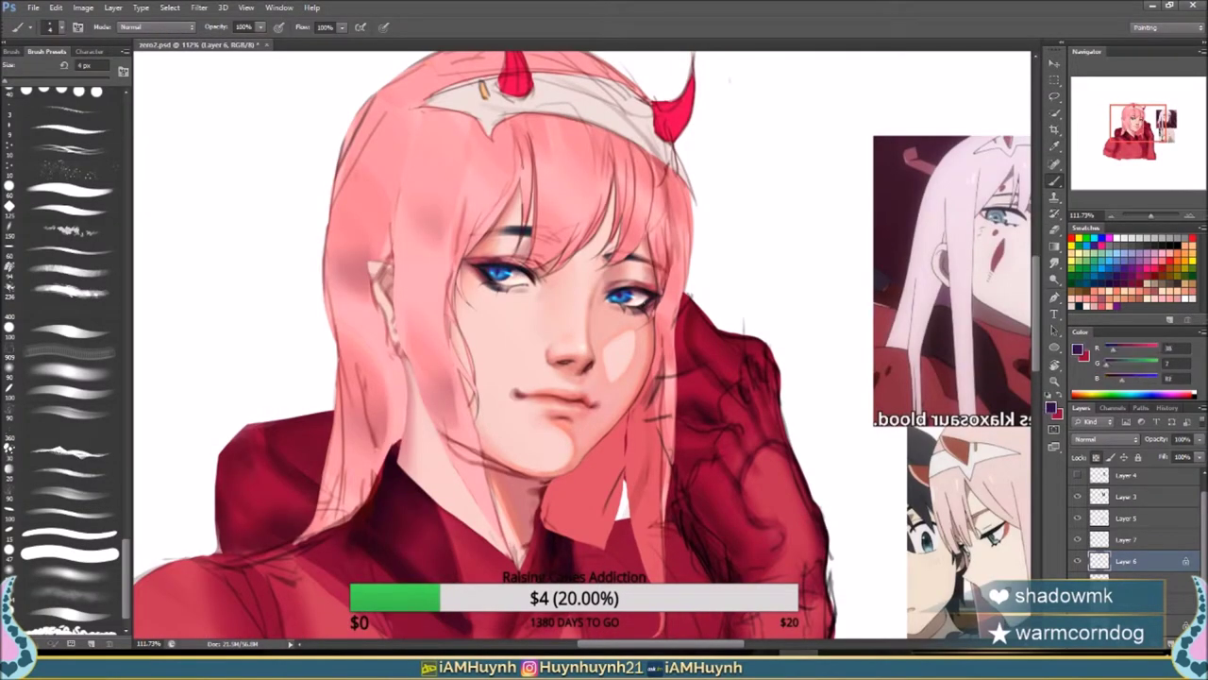
Refine the contours and shading of the raised glove on Layer 10 with a 10 px brush in sampled dark reds.
{"action": "key", "text": "ctrl+shift+h"}
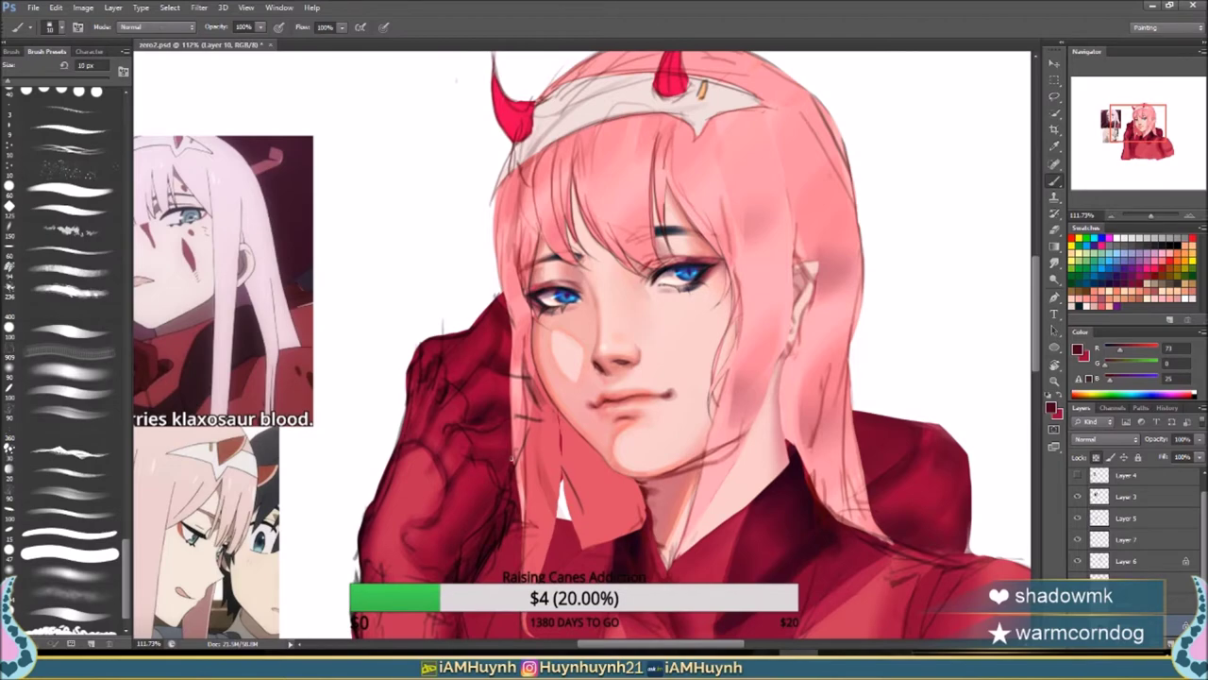
{"action": "key", "text": "ctrl+shift+h"}
{"action": "key", "text": "ctrl+shift+h"}
{"action": "key", "text": "i"}
{"action": "left_click", "coordinate": [517, 533]}
{"action": "left_click", "coordinate": [472, 540]}
{"action": "left_click", "coordinate": [472, 540]}
{"action": "key", "text": "ctrl+shift+h"}
Clean up the jawline and neck edge on Layer 6 with a 9 px brush in sampled reddish skin tones.
{"action": "key", "text": "z"}
{"action": "left_click_drag", "start_coordinate": [473, 540], "coordinate": [453, 540]}
{"action": "key", "text": "b"}
{"action": "key", "text": "ctrl+shift+h"}
{"action": "left_click", "coordinate": [820, 518], "text": "alt"}
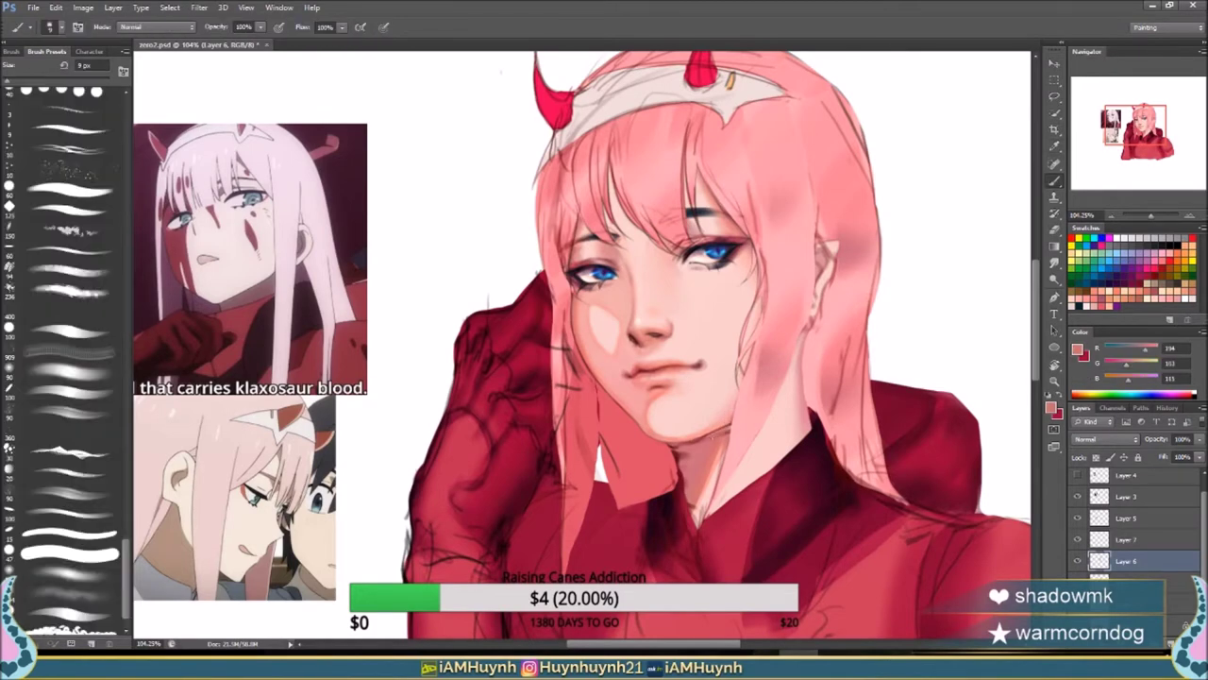
{"action": "key", "text": "ctrl+shift+h"}
{"action": "key", "text": "z"}
{"action": "key", "text": "ctrl+shift+h"}
{"action": "left_click_drag", "start_coordinate": [892, 353], "coordinate": [874, 353]}
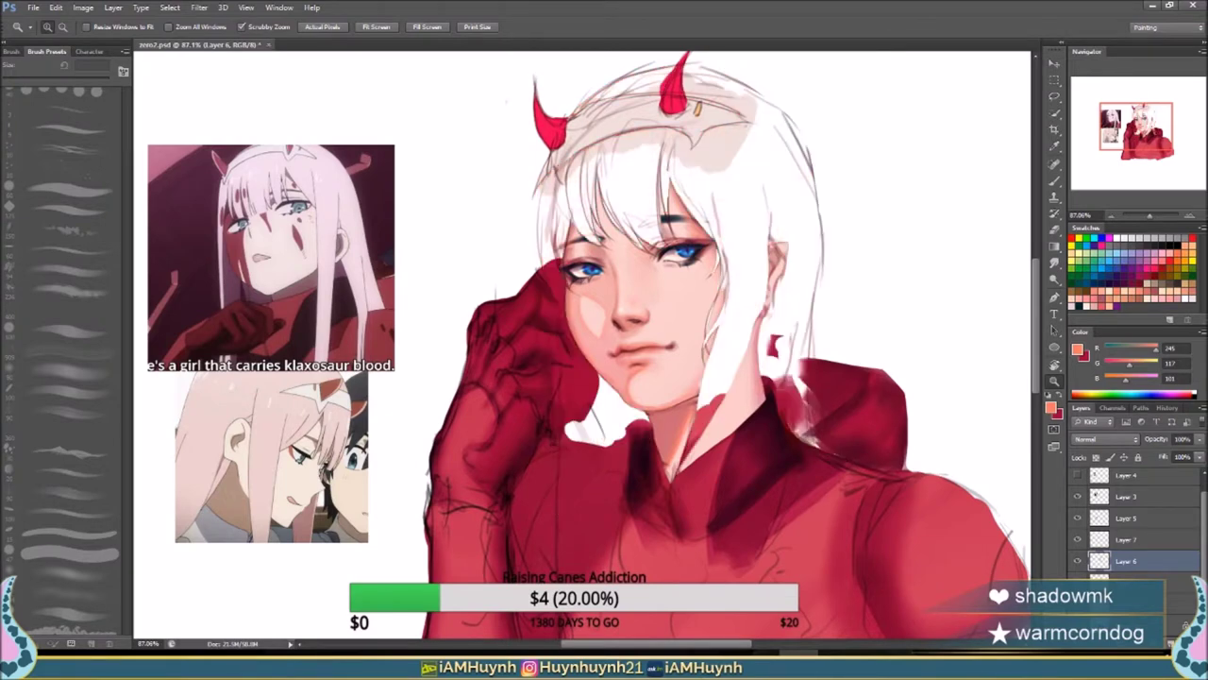
Clean up the hair tips over the shoulder on Layer 9 in light pink, erasing the stray ends.
{"action": "key", "text": "ctrl+shift+h"}
{"action": "key", "text": "b"}
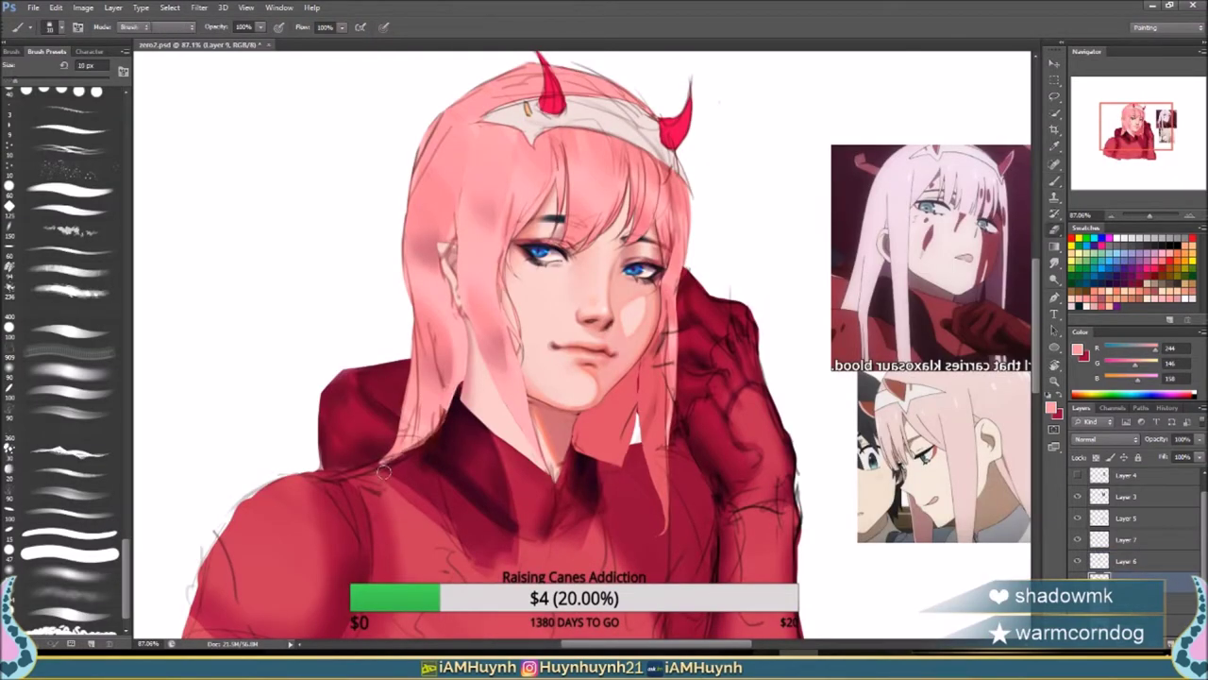
{"action": "key", "text": "e"}
{"action": "key", "text": "ctrl+shift+h"}
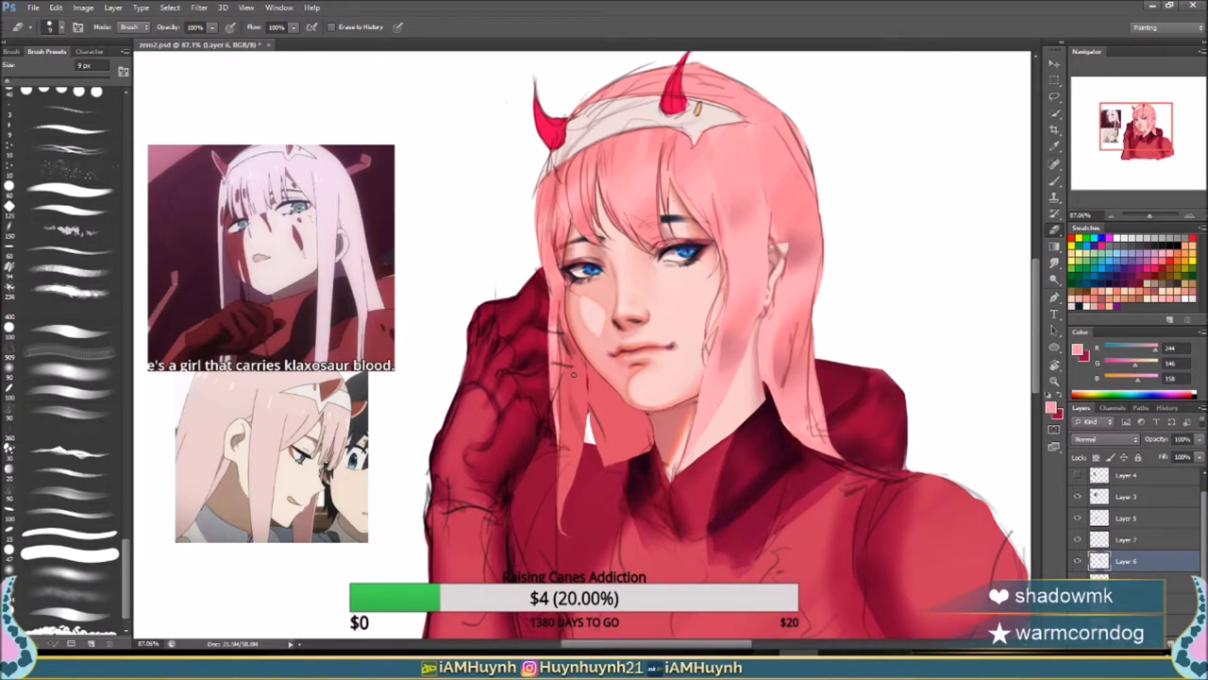
Paint dark red blood stains around the far eye and cheek on a new layer with a 35 px textured brush.
{"action": "key", "text": "bracketright"}
{"action": "key", "text": "alt+bracketright"}
{"action": "key", "text": "b"}
{"action": "key", "text": "ctrl+shift+alt+n"}
{"action": "left_click", "coordinate": [581, 279], "text": "alt"}
{"action": "left_click_drag", "start_coordinate": [571, 243], "coordinate": [612, 221]}
{"action": "key", "text": "ctrl+z"}
{"action": "key", "text": "bracketleft"}
{"action": "left_click_drag", "start_coordinate": [572, 279], "coordinate": [598, 359]}
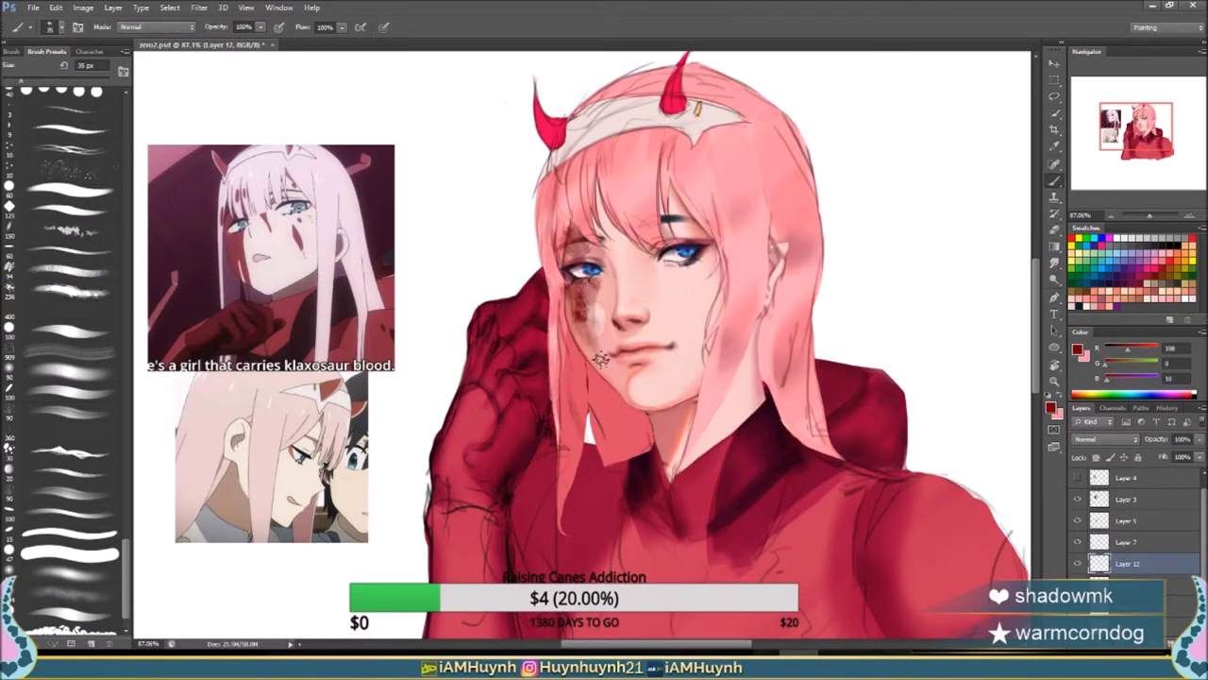
{"action": "key", "text": "h"}
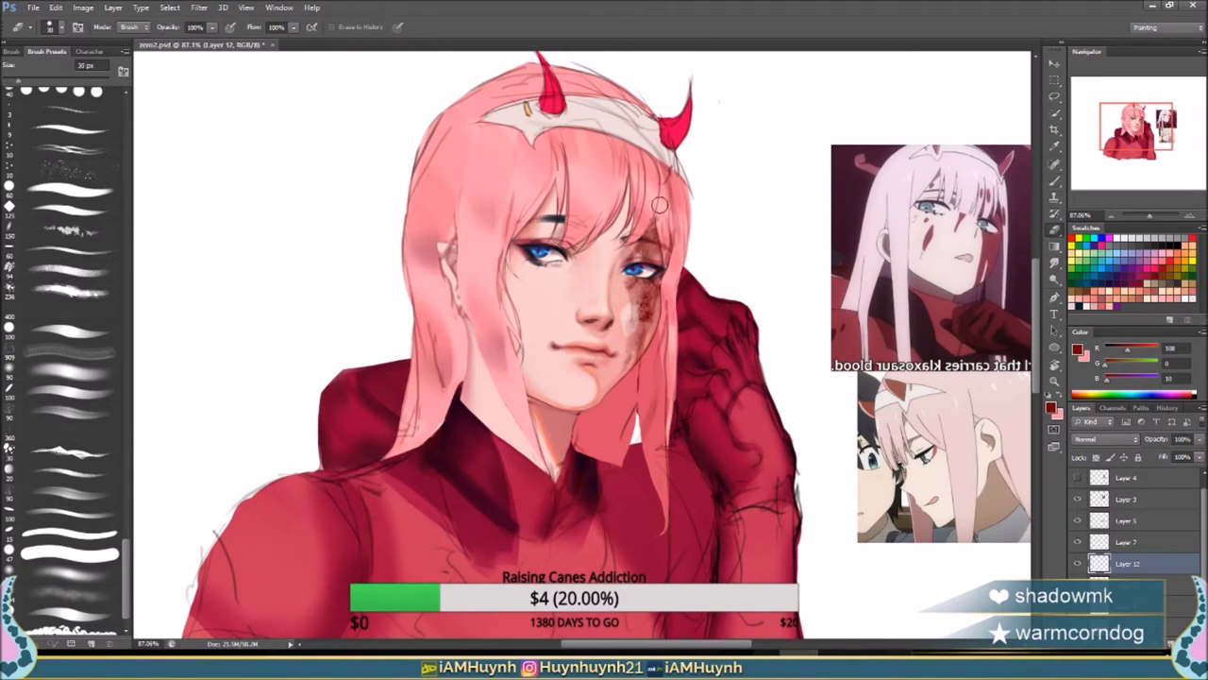
Add dark red blood marks to the near cheek and bangs, and erase parts of the far cheek stain.
{"action": "key", "text": "h"}
{"action": "key", "text": "h"}
{"action": "key", "text": "h"}
{"action": "left_click_drag", "start_coordinate": [689, 310], "coordinate": [703, 357]}
{"action": "key", "text": "e"}
{"action": "left_click_drag", "start_coordinate": [570, 293], "coordinate": [578, 306]}
{"action": "key", "text": "h"}
{"action": "key", "text": "b"}
{"action": "key", "text": "h"}
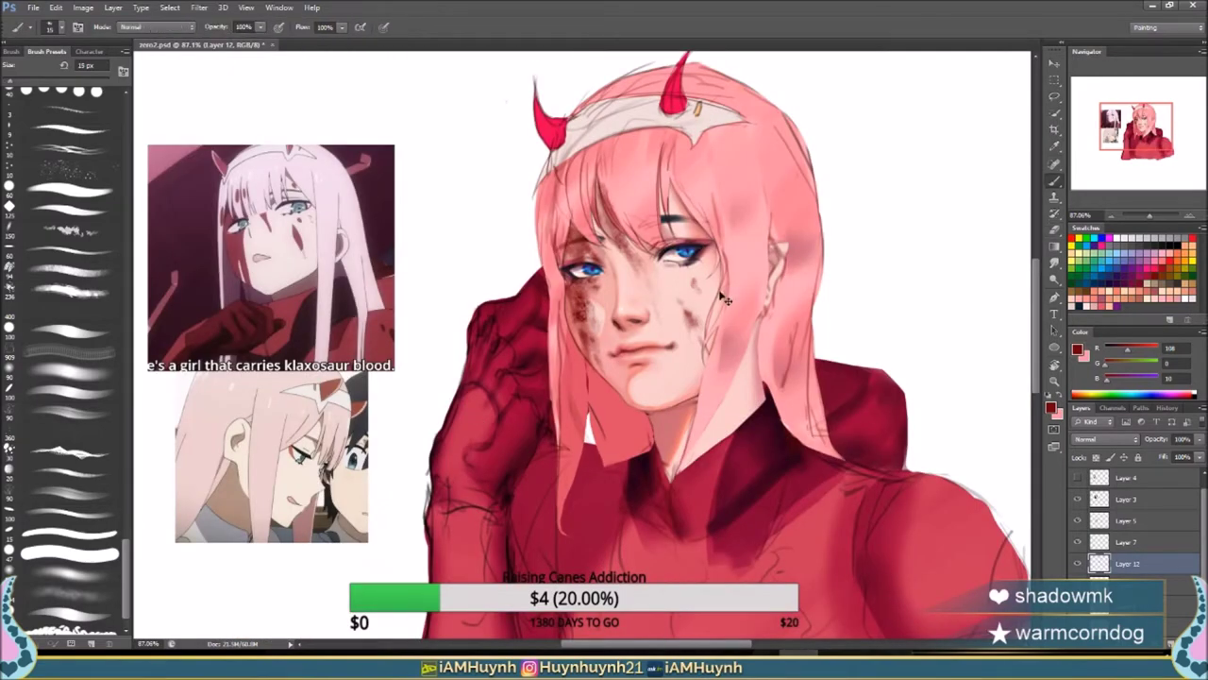
{"action": "key", "text": "h"}
{"action": "key", "text": "h"}
Trim the blood stains on Layer 12 with an eraser reduced from 15 px.
{"action": "key", "text": "e"}
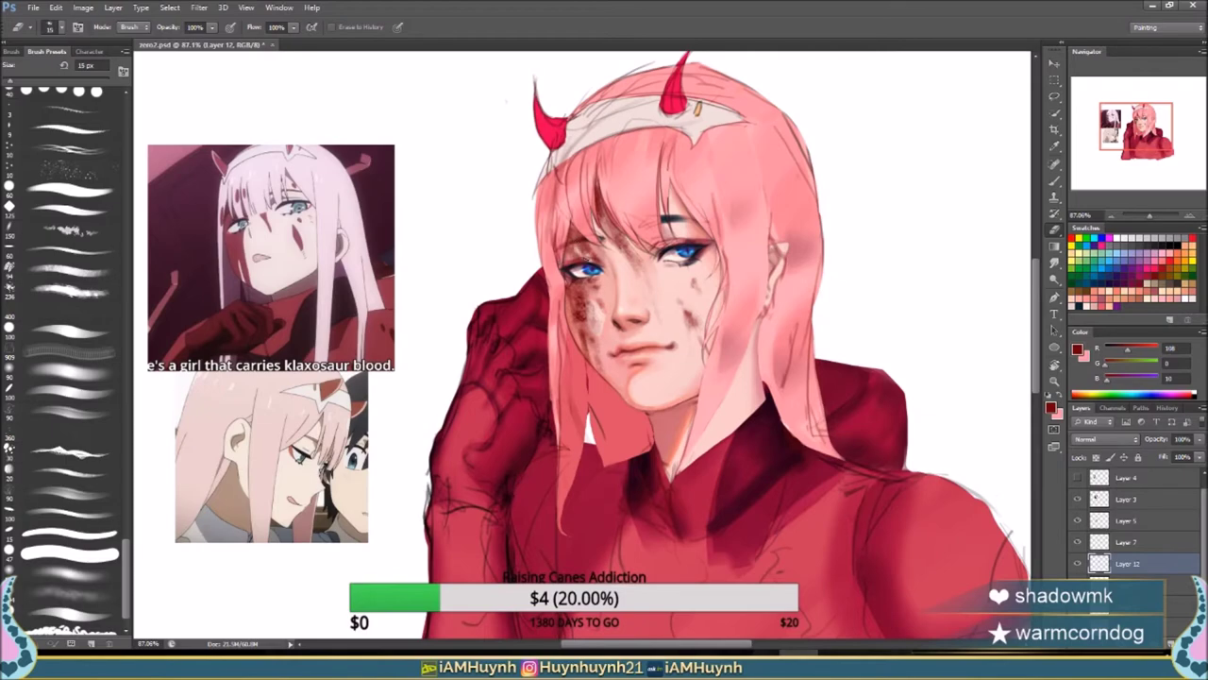
{"action": "key", "text": "h"}
{"action": "key", "text": "bracketleft"}
{"action": "key", "text": "bracketleft"}
{"action": "key", "text": "bracketleft"}
{"action": "key", "text": "h"}
{"action": "key", "text": "b"}
{"action": "key", "text": "h"}
Hide the blood layer and touch up the face with a 9 px brush in sampled reddish pink.
{"action": "scroll", "coordinate": [611, 346], "scroll_direction": "up", "scroll_amount": 2}
{"action": "left_click", "coordinate": [611, 345], "text": "alt"}
{"action": "key", "text": "h"}
{"action": "key", "text": "h"}
{"action": "left_click", "coordinate": [709, 295], "text": "alt"}
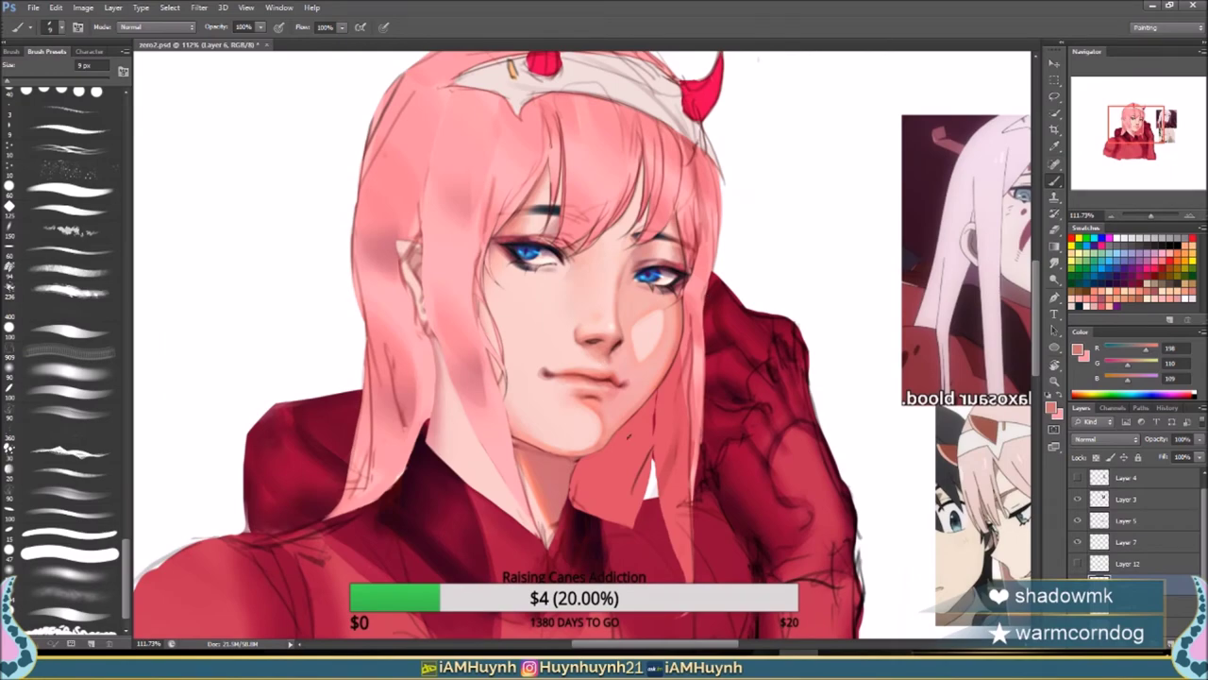
{"action": "key", "text": "h"}
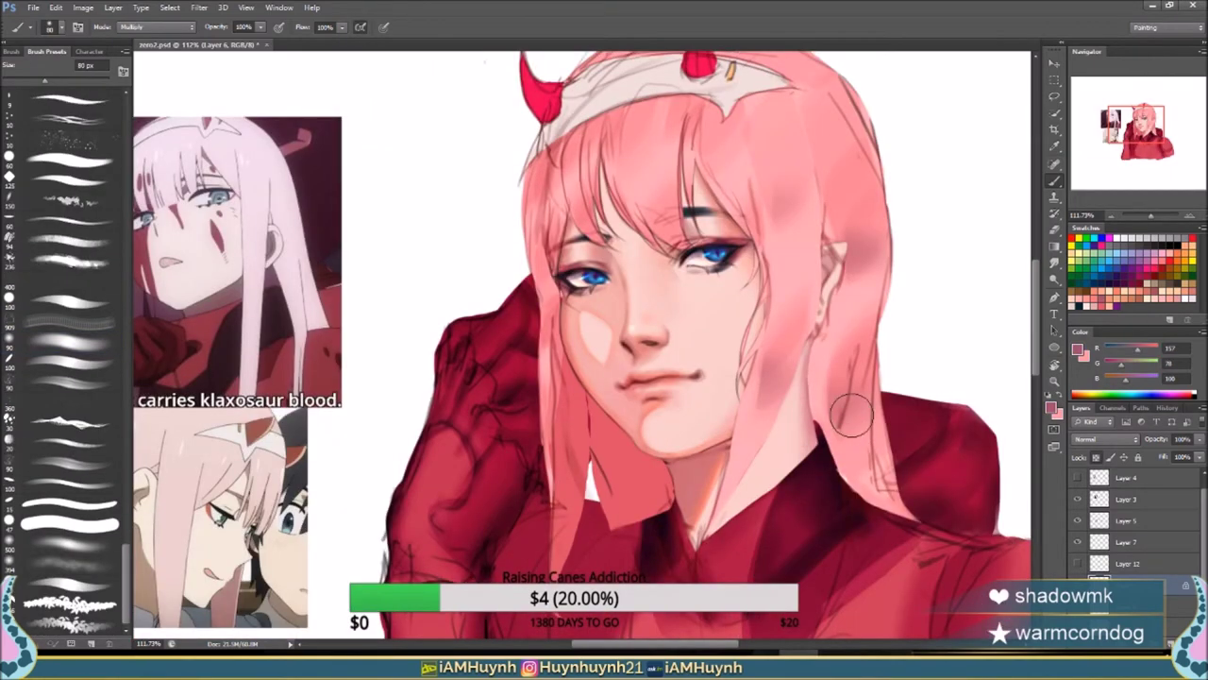
Return the brush blending mode to Normal and touch up the hair beside the neck on Layer 9 with light pink.
{"action": "key", "text": "h"}
{"action": "left_click", "coordinate": [156, 27]}
{"action": "left_click", "coordinate": [163, 44]}
{"action": "key", "text": "h"}
{"action": "key", "text": "h"}
{"action": "key", "text": "h"}
{"action": "key", "text": "l"}
{"action": "key", "text": "h"}
{"action": "key", "text": "b"}
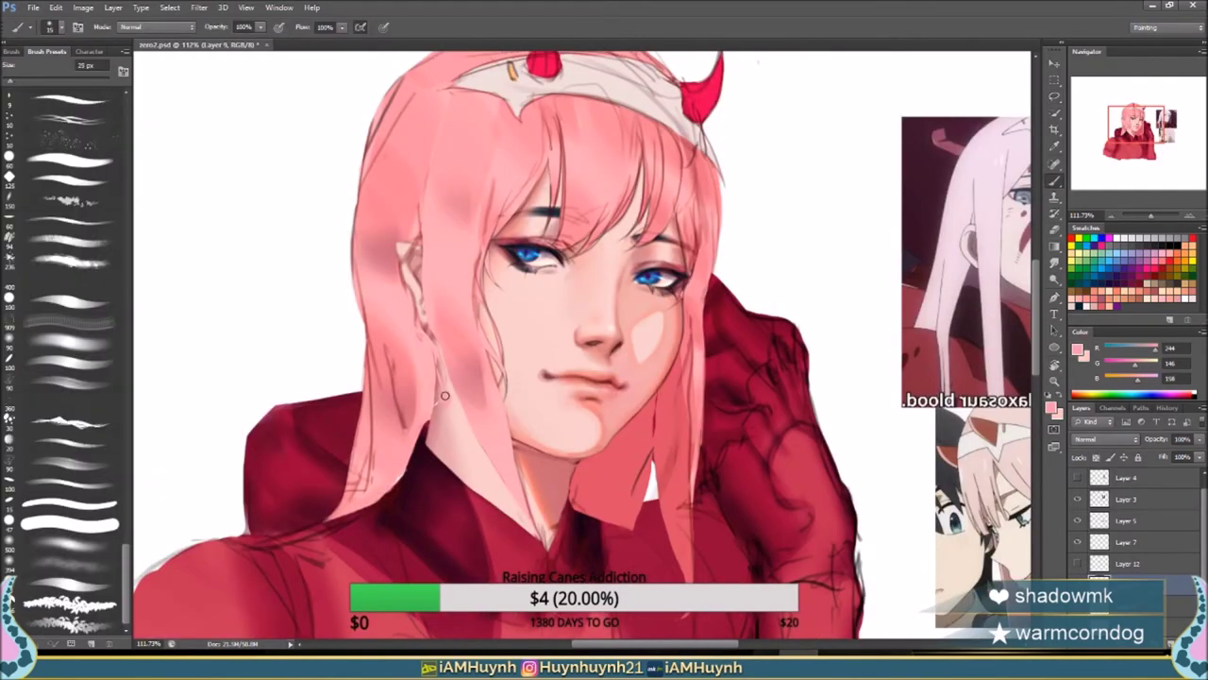
Recolor the hair hanging behind the jaw in a deeper, more saturated red-pink based on sampled hair tones.
{"action": "left_click", "coordinate": [420, 406], "text": "alt"}
{"action": "key", "text": "h"}
{"action": "left_click", "coordinate": [621, 478], "text": "alt"}
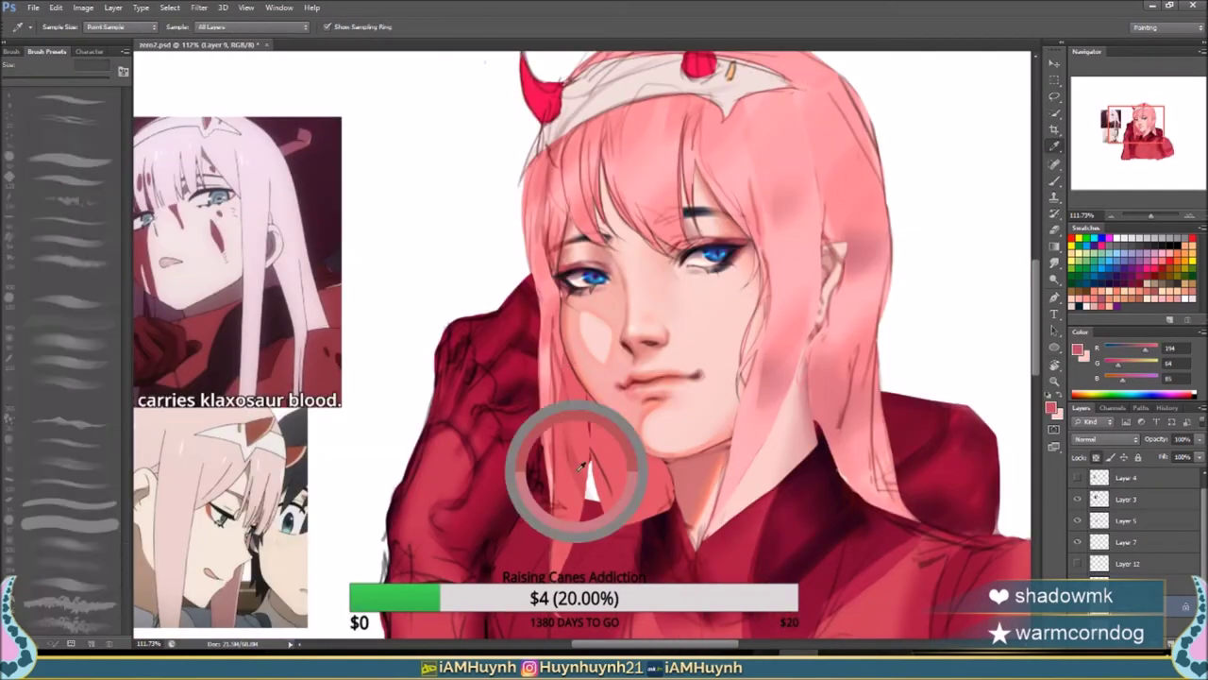
{"action": "key", "text": "ctrl+shift+h"}
{"action": "key", "text": "ctrl+shift+h"}
{"action": "left_click_drag", "start_coordinate": [755, 349], "coordinate": [793, 410]}
{"action": "left_click_drag", "start_coordinate": [835, 203], "coordinate": [873, 246]}
{"action": "mouse_move", "coordinate": [767, 166]}
{"action": "left_mouse_down"}
{"action": "mouse_move", "coordinate": [793, 185]}
{"action": "mouse_move", "coordinate": [869, 462]}
{"action": "left_mouse_up"}
{"action": "left_click_drag", "start_coordinate": [708, 425], "coordinate": [722, 510]}
Paint the ear on Layer 6 with light skin and orange-pink tones, reducing the brush from 15 px to 6 px.
{"action": "key", "text": "z"}
{"action": "left_click_drag", "start_coordinate": [661, 378], "coordinate": [718, 377]}
{"action": "key", "text": "b"}
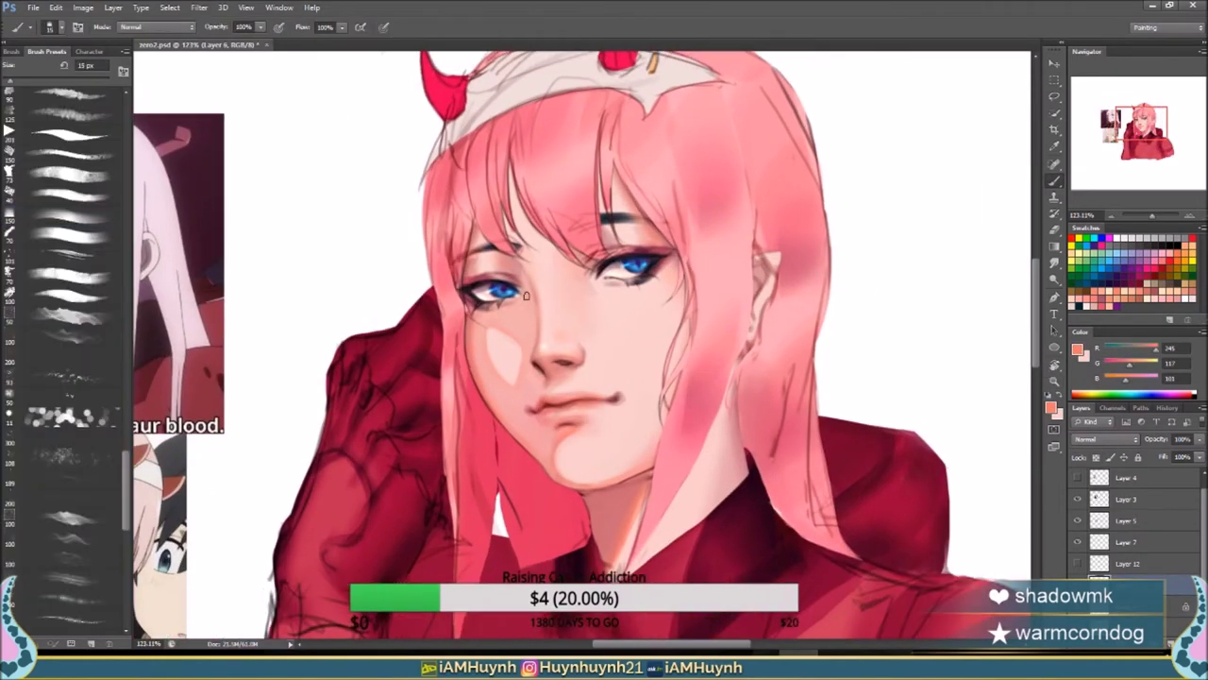
{"action": "key", "text": "ctrl+shift+h"}
{"action": "left_click", "coordinate": [1088, 282]}
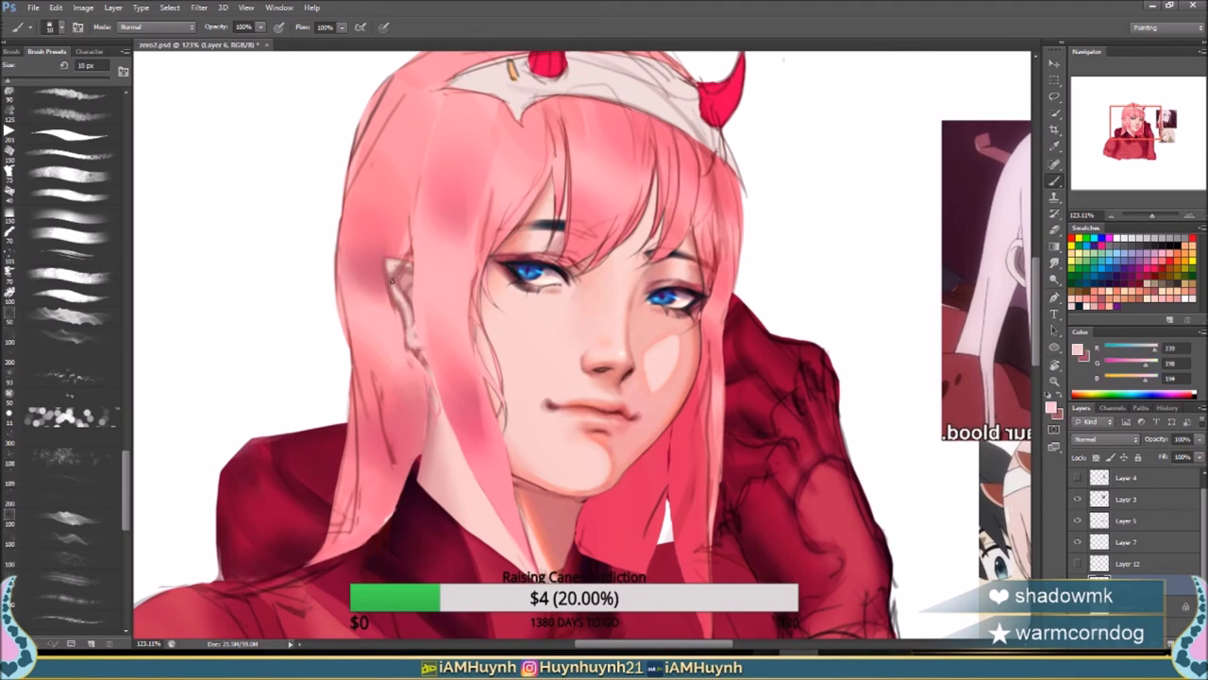
{"action": "key", "text": "ctrl+shift+h"}
{"action": "key", "text": "ctrl+shift+h"}
{"action": "key", "text": "ctrl+shift+h"}
{"action": "key", "text": "bracketleft"}
{"action": "key", "text": "bracketleft"}
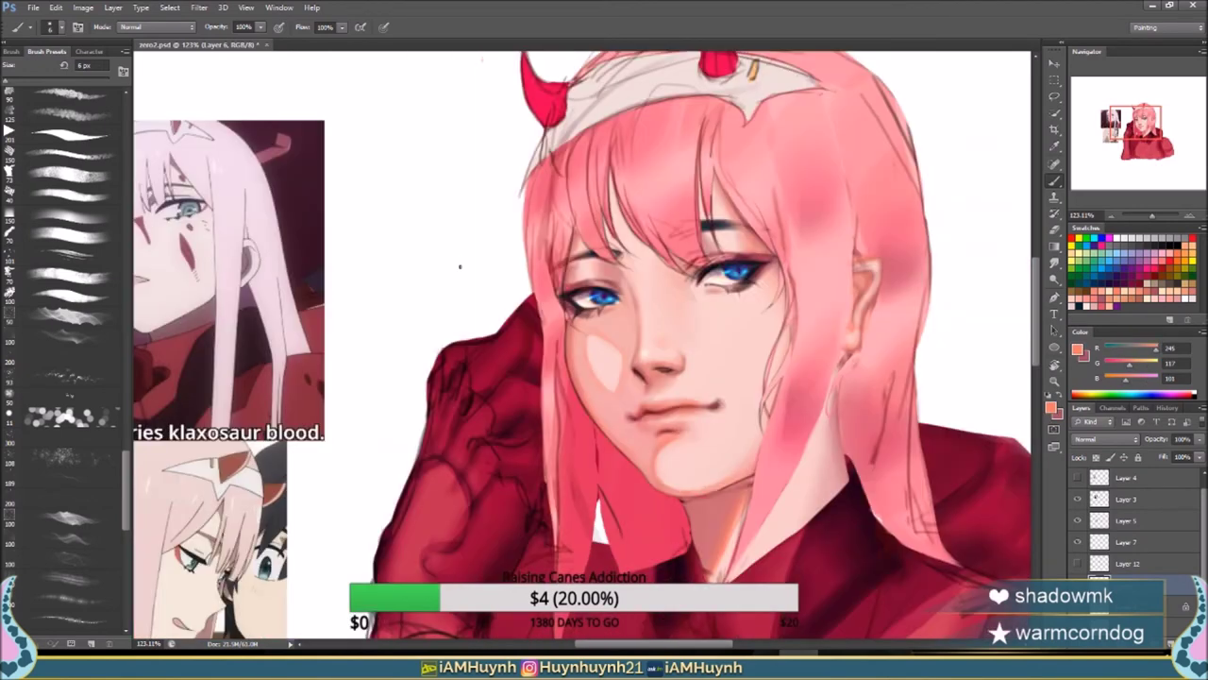
Clean up the painted ear and its edges against the hair with a 20 px eraser.
{"action": "key", "text": "e"}
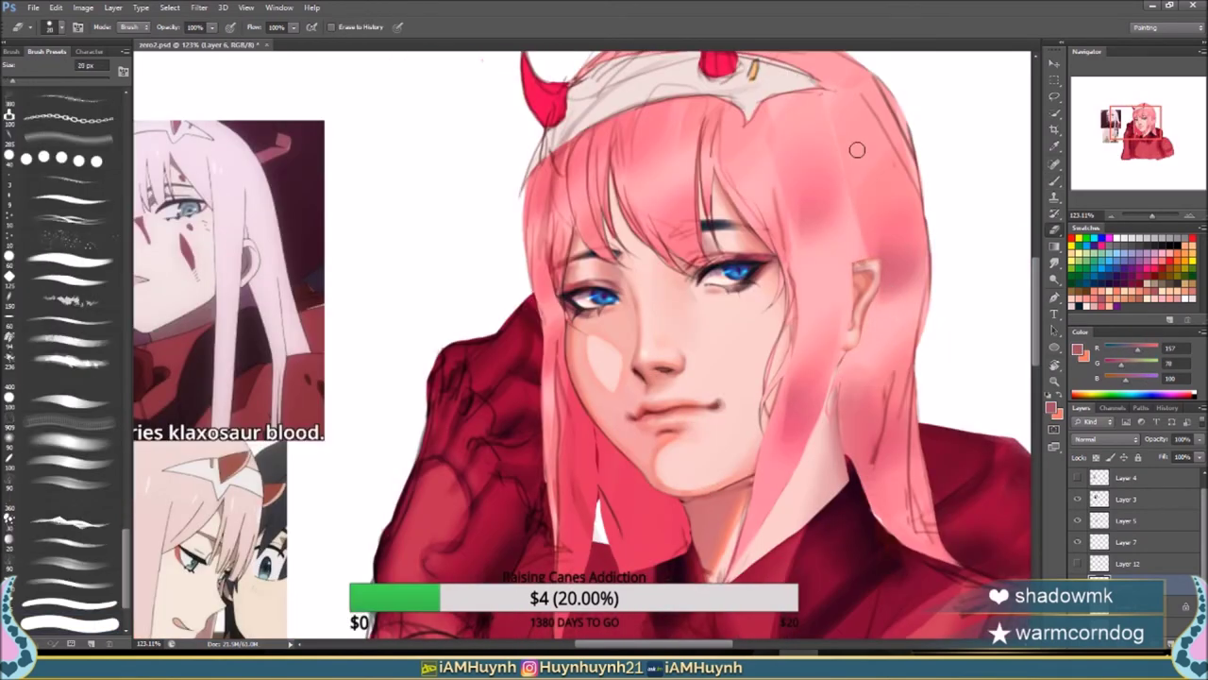
{"action": "key", "text": "ctrl+shift+h"}
{"action": "key", "text": "l"}
{"action": "key", "text": "z"}
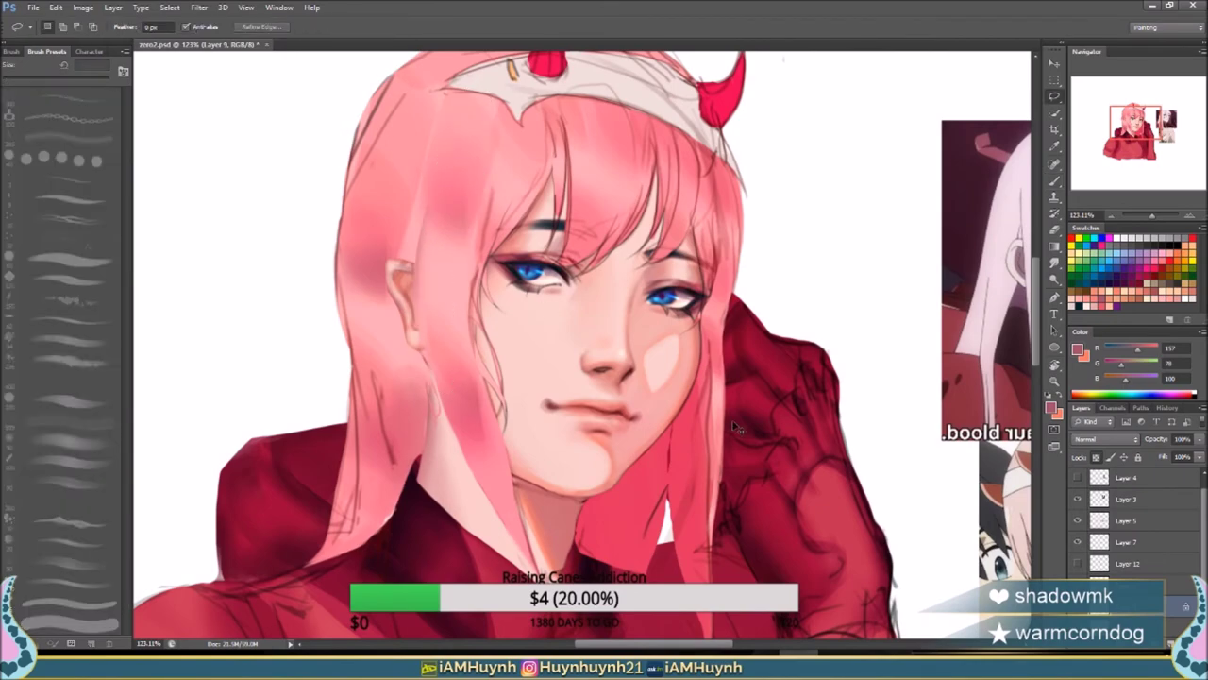
{"action": "key", "text": "ctrl+shift+h"}
{"action": "key", "text": "ctrl+shift+h"}
{"action": "left_click_drag", "start_coordinate": [541, 256], "coordinate": [491, 256]}
{"action": "key", "text": "ctrl+shift+h"}
{"action": "left_click_drag", "start_coordinate": [566, 253], "coordinate": [616, 253]}
Smooth the neck shading beside the hair on Layer 6 using sampled light skin tones and a brush reduced to 15 px.
{"action": "key", "text": "b"}
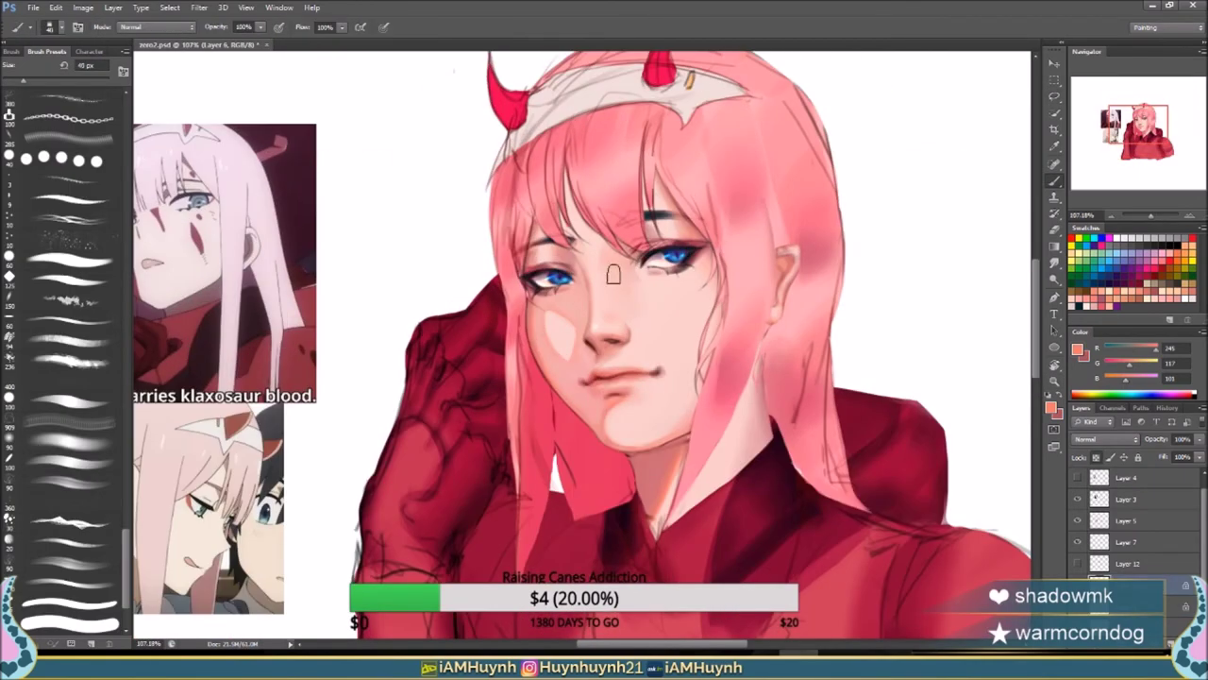
{"action": "key", "text": "ctrl+shift+h"}
{"action": "key", "text": "bracketleft"}
{"action": "key", "text": "bracketleft"}
{"action": "key", "text": "bracketleft"}
{"action": "key", "text": "ctrl+shift+h"}
{"action": "left_click", "coordinate": [770, 401], "text": "alt"}
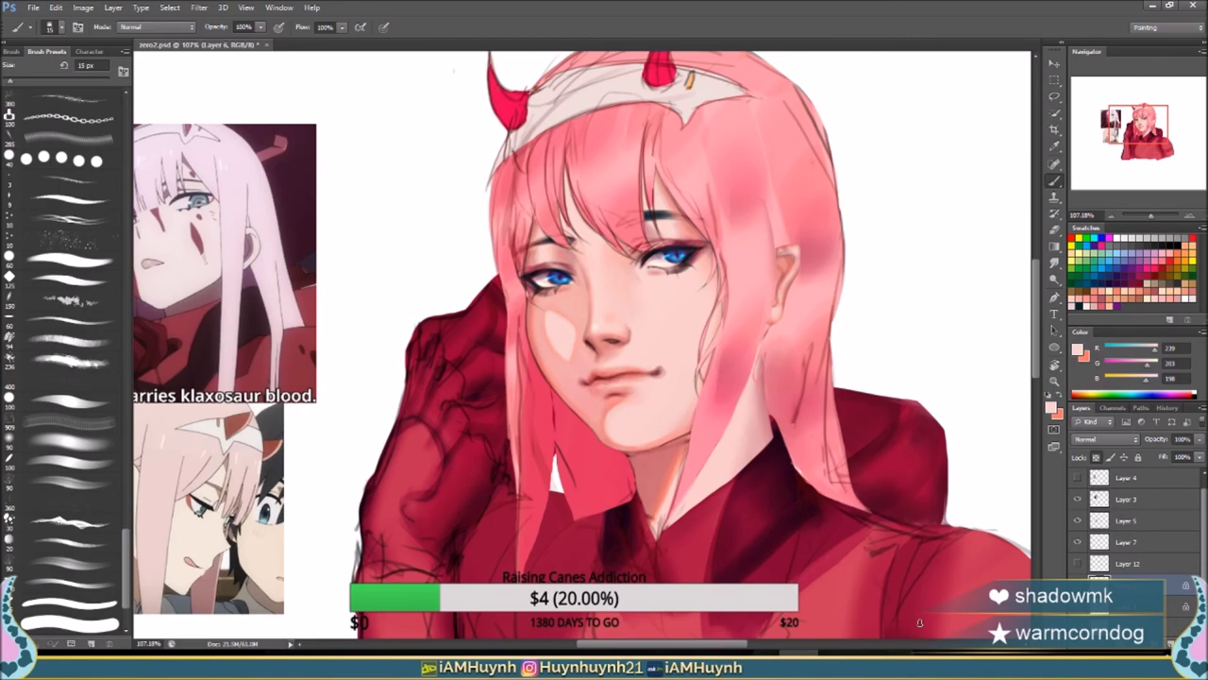
{"action": "key", "text": "ctrl+shift+h"}
{"action": "key", "text": "bracketright"}
{"action": "key", "text": "bracketright"}
{"action": "key", "text": "bracketright"}
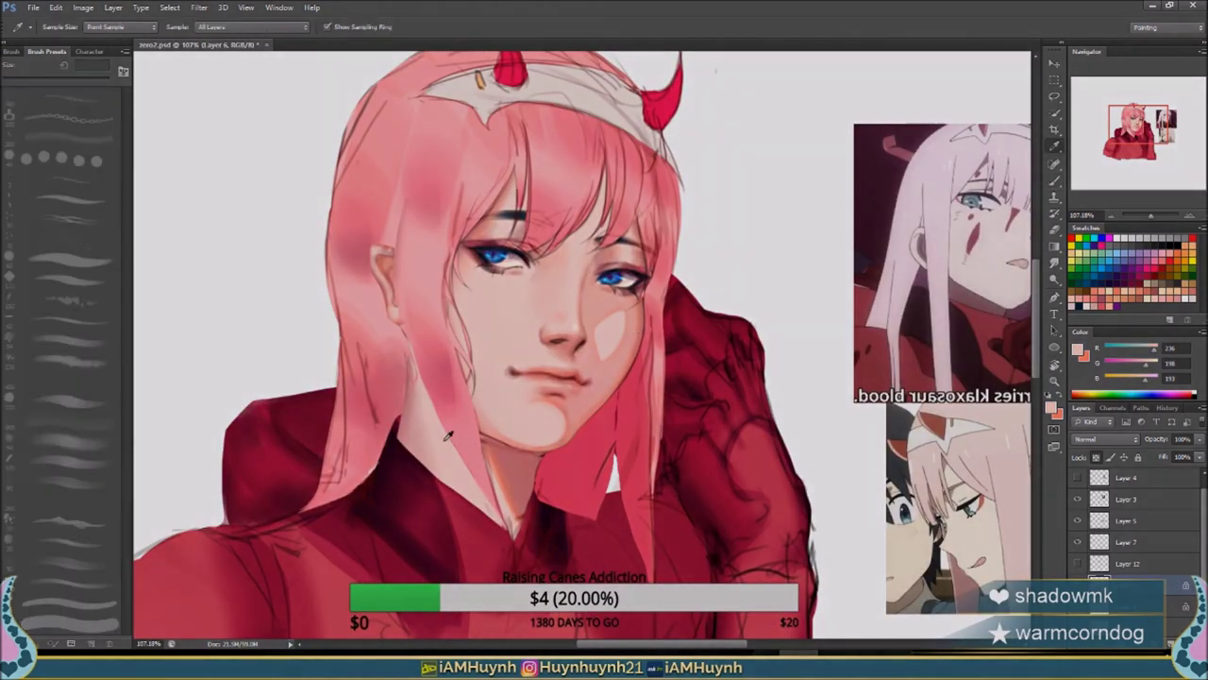